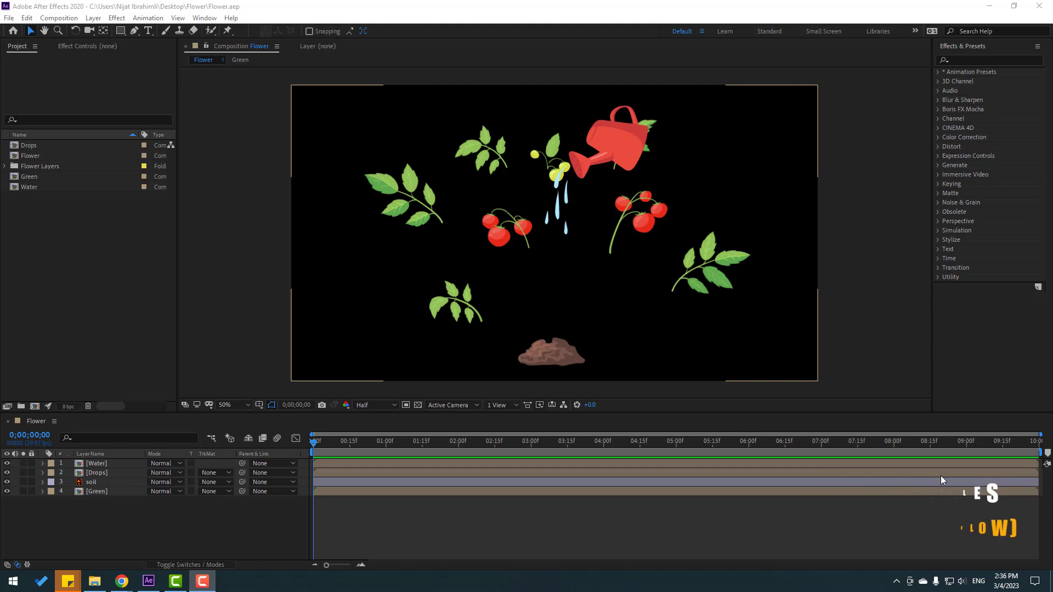
# Open the Water composition, choose the Pen tool and set the shape fill to None.
pyautogui.doubleClick(96, 465)
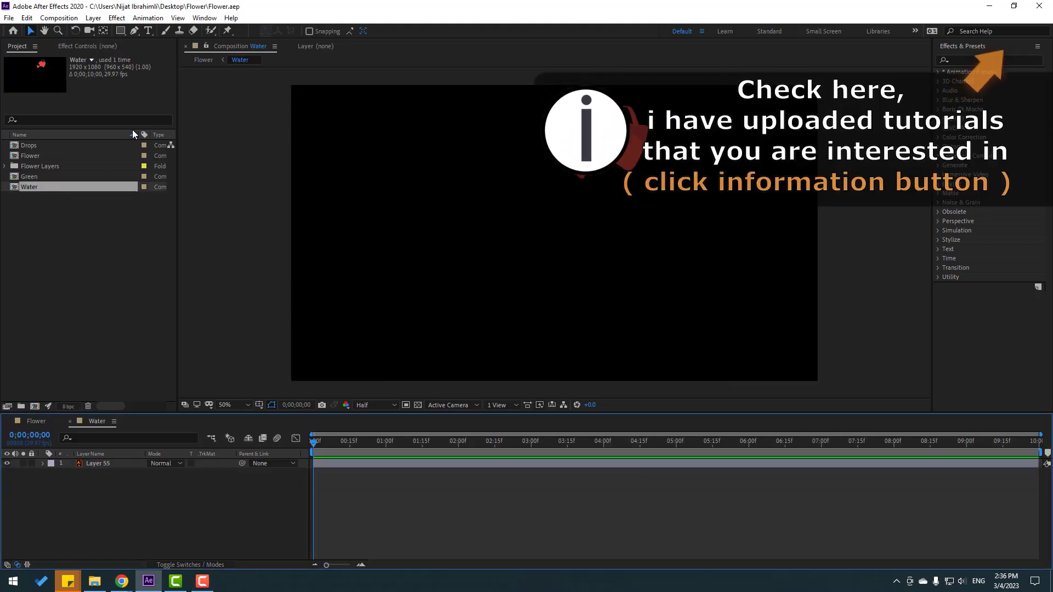
pyautogui.click(132, 34)
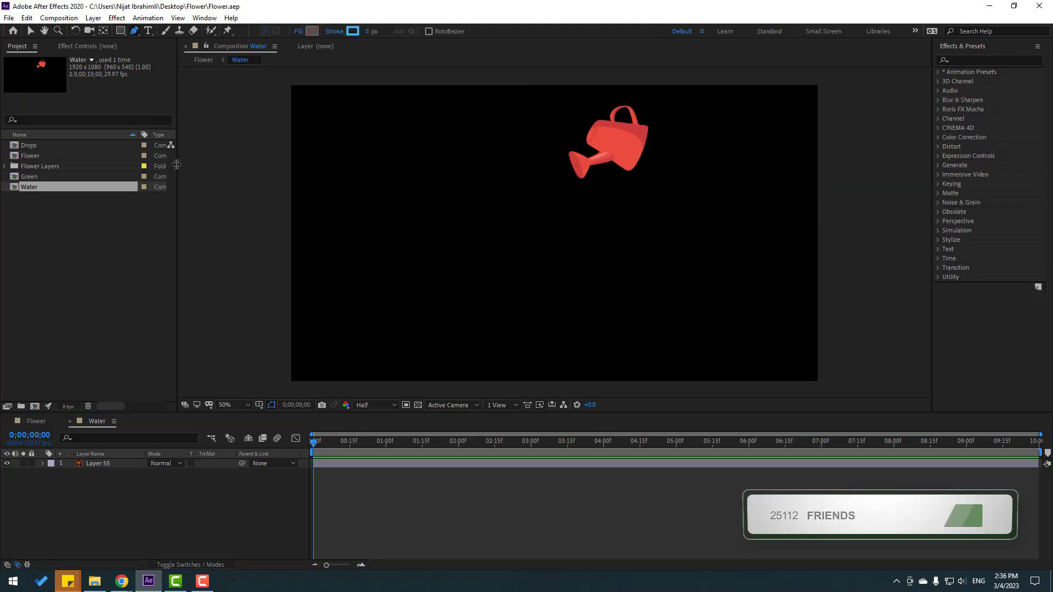
pyautogui.click(298, 33)
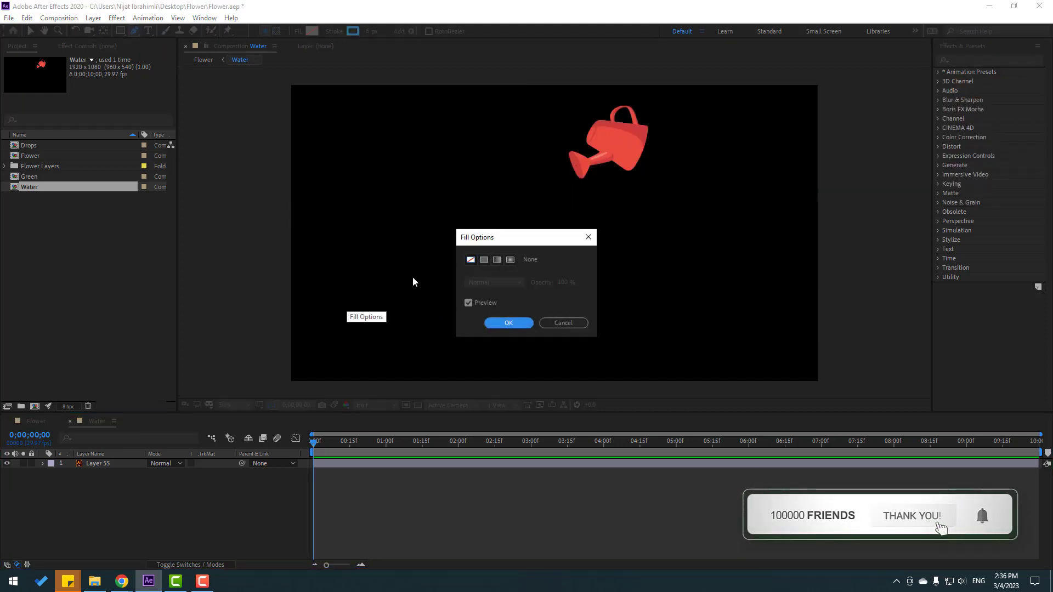
pyautogui.click(506, 320)
# Set the shape stroke to light blue 6BCDFF with a width of 5 px.
pyautogui.click(351, 33)
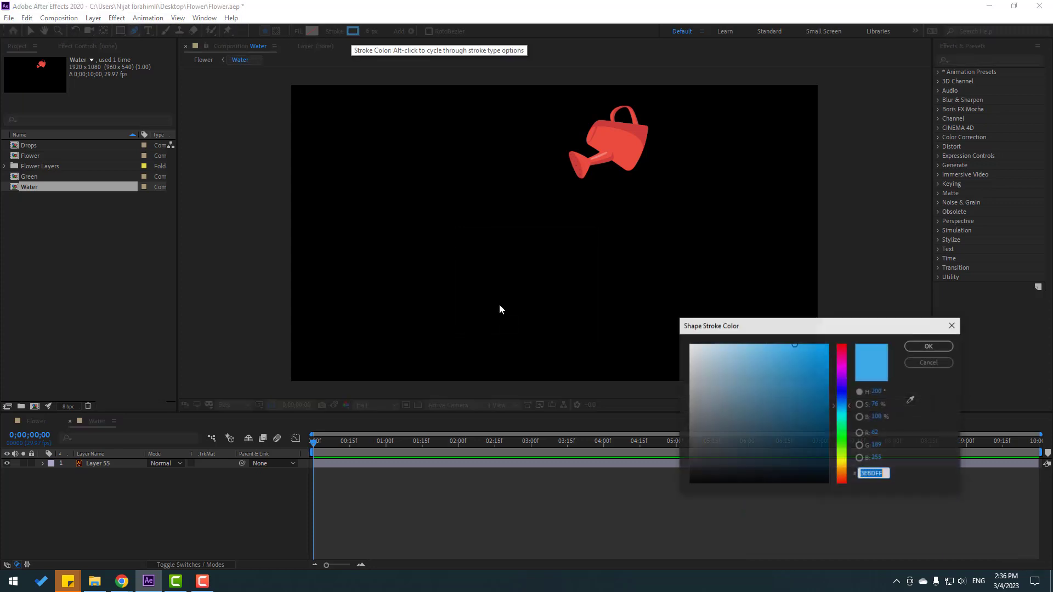
pyautogui.moveTo(788, 334); pyautogui.dragTo(576, 344)
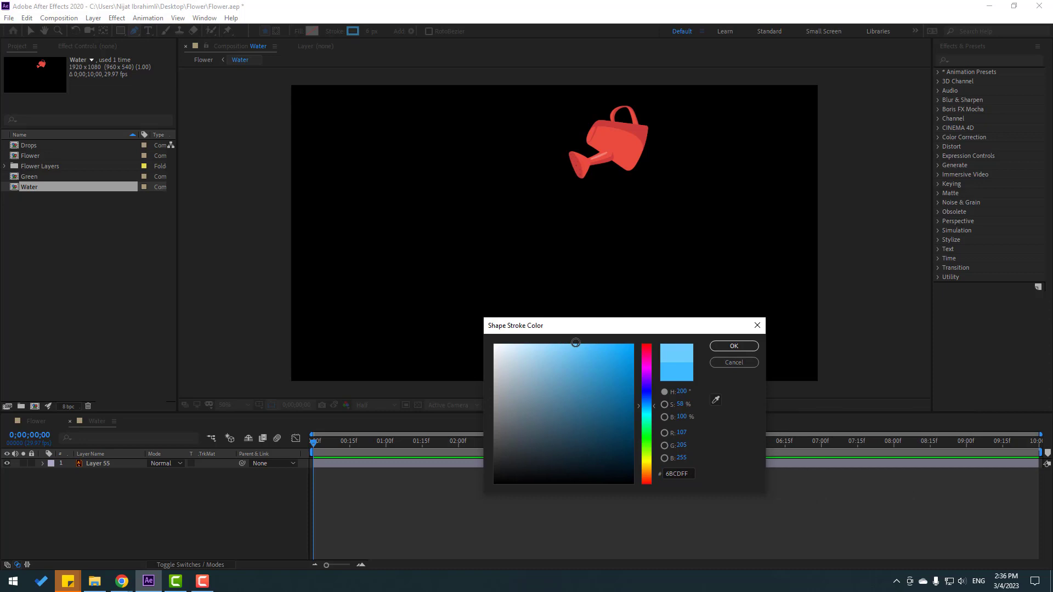
pyautogui.click(734, 346)
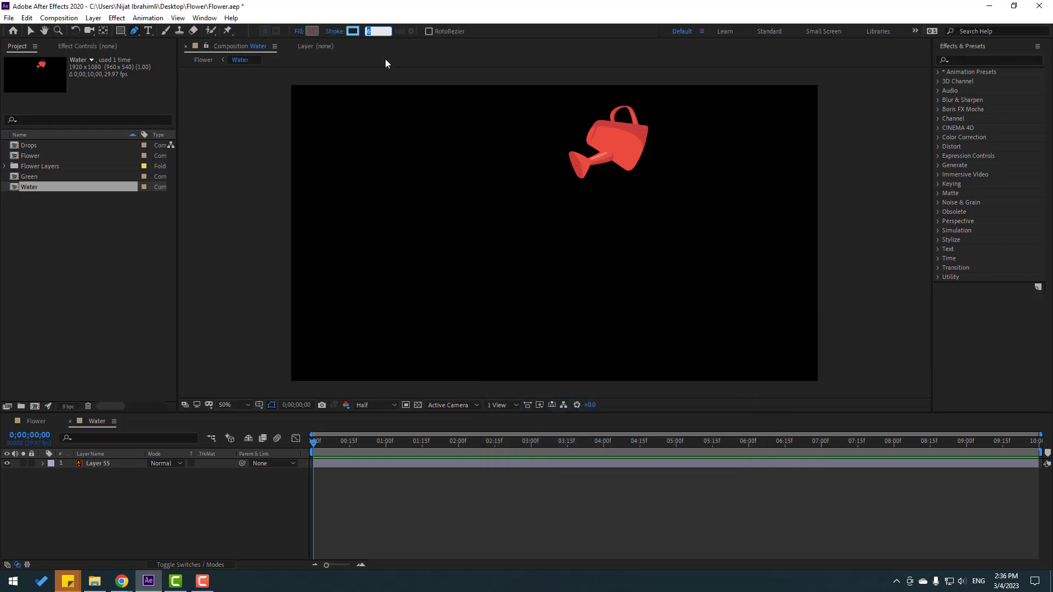
pyautogui.click(370, 77)
# Draw a curved open path from the watering can's spout down and to the left as a water stream.
pyautogui.press('.')
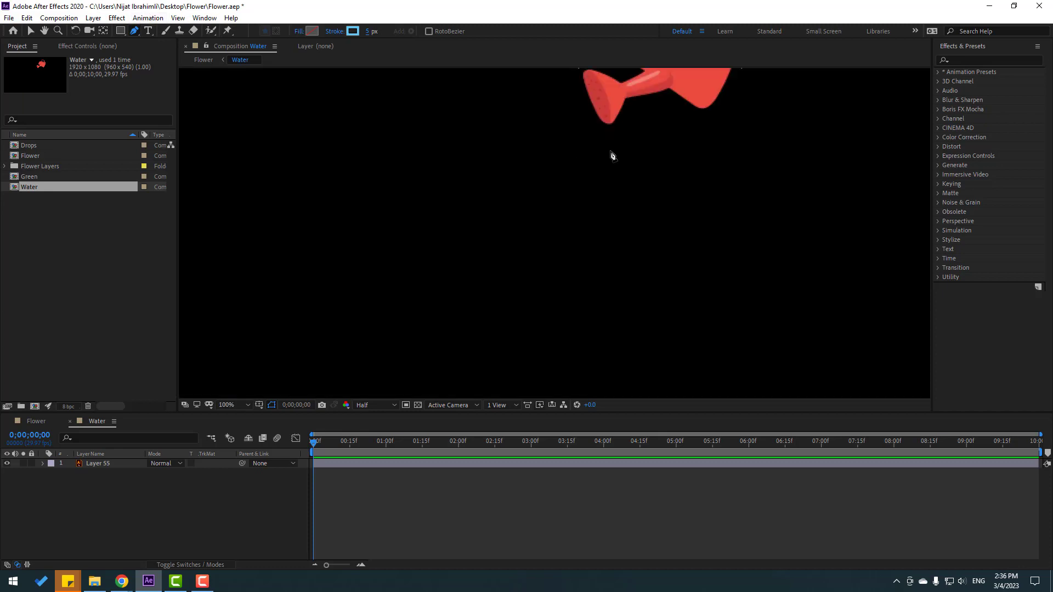
pyautogui.press(',')
pyautogui.click(571, 156)
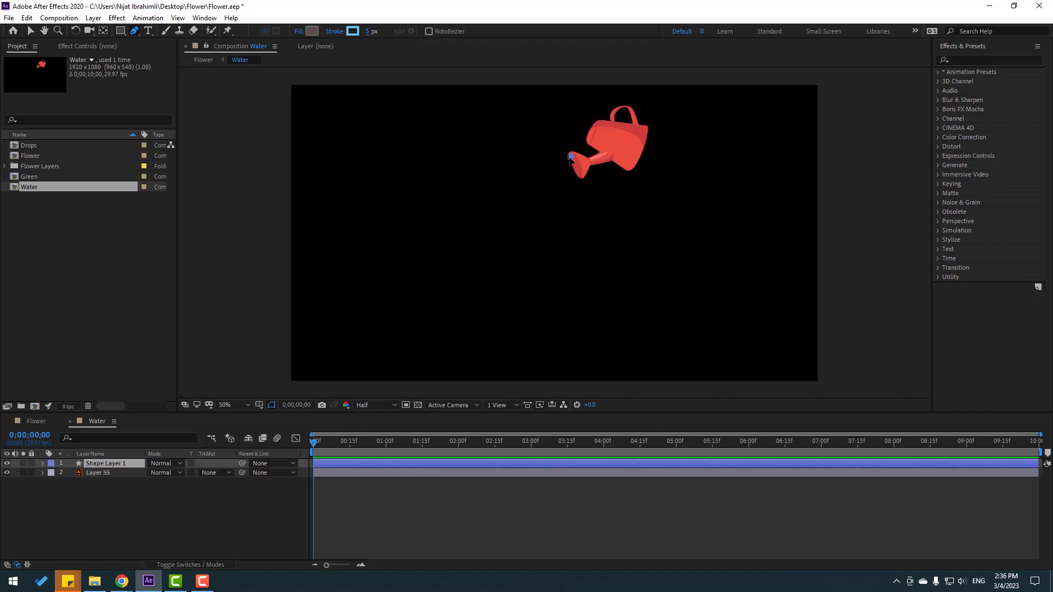
pyautogui.moveTo(478, 309); pyautogui.dragTo(460, 420)
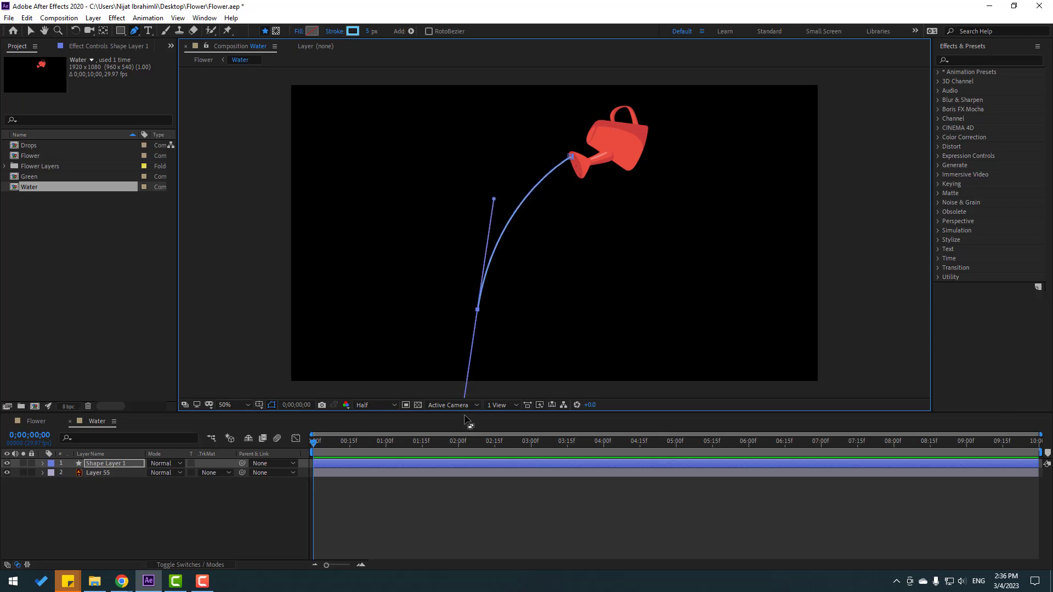
pyautogui.click(32, 30)
pyautogui.click(186, 509)
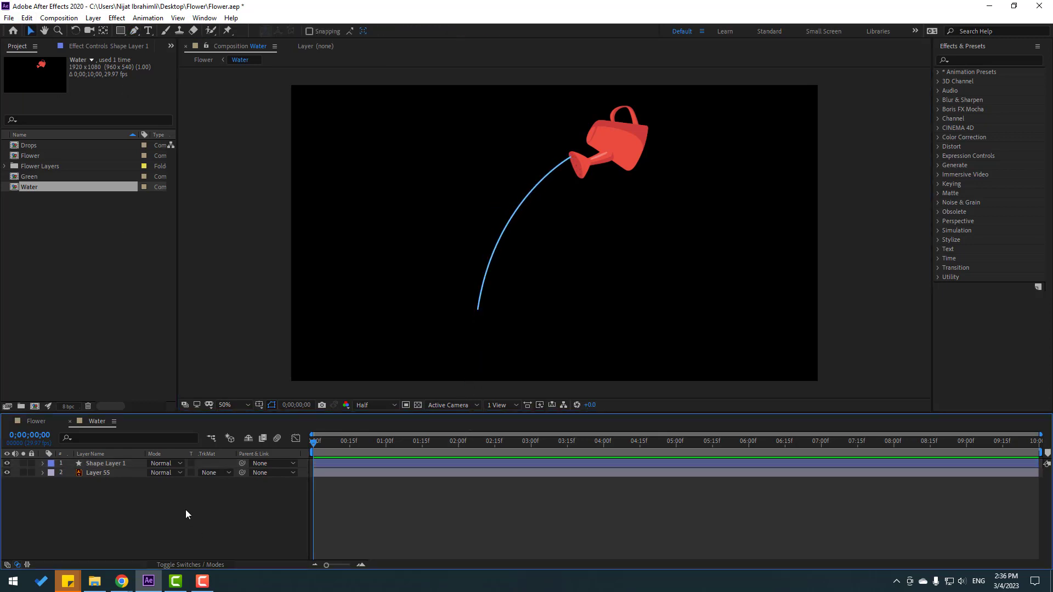
# Add Trim Paths to the water stream's shape layer and expand its properties.
pyautogui.click(101, 464)
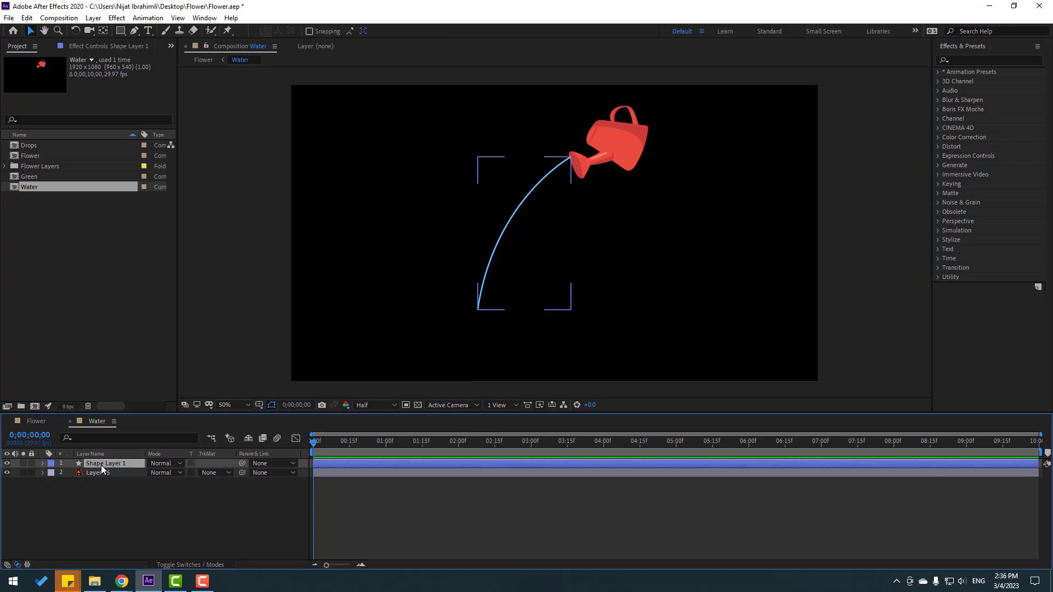
pyautogui.click(498, 31)
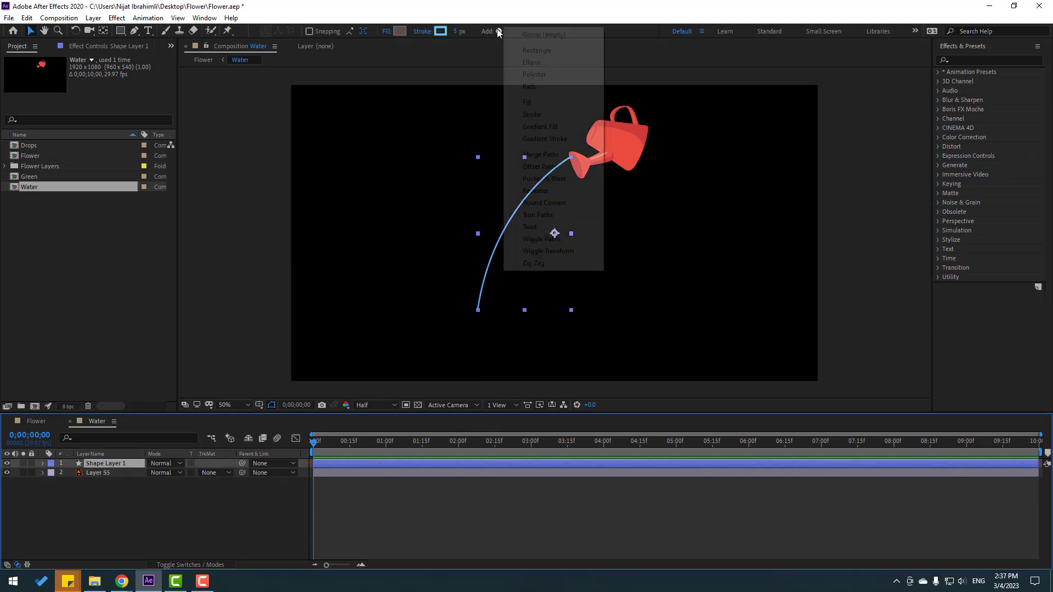
pyautogui.click(556, 219)
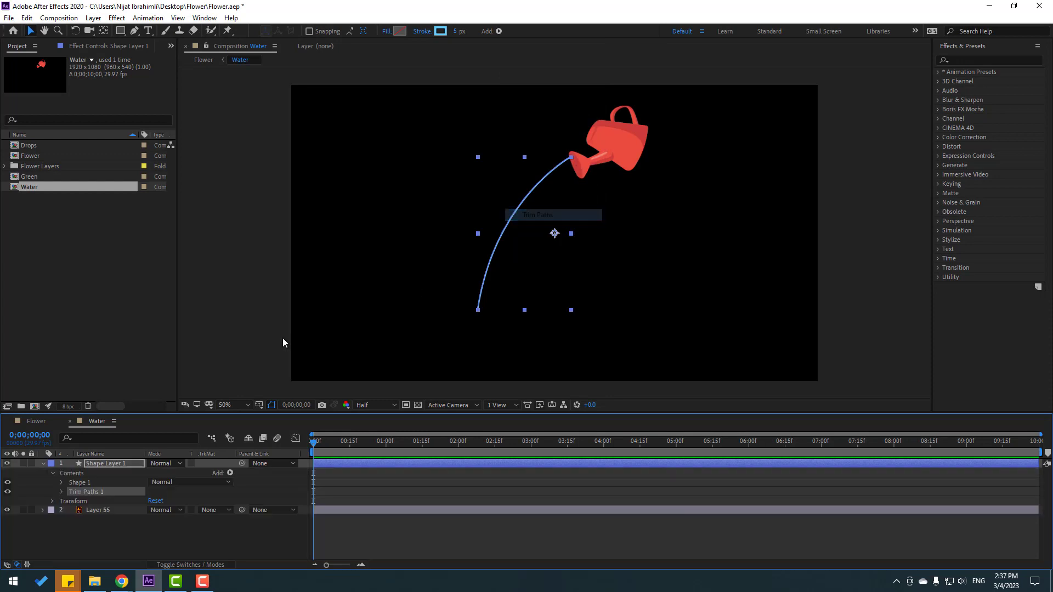
pyautogui.click(61, 492)
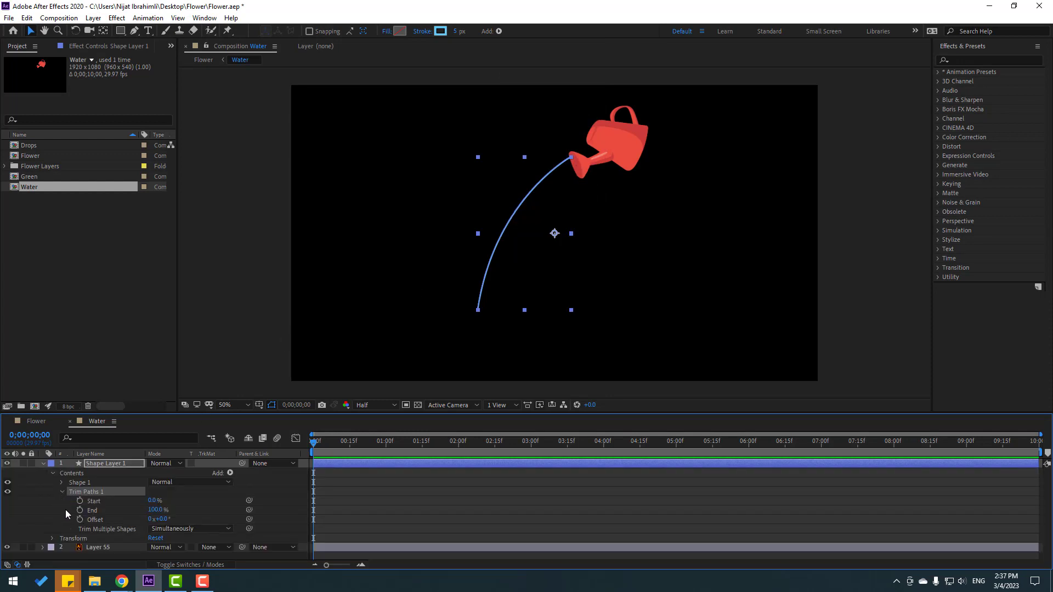
# Keyframe the Trim Paths End from 0% at 0;00;00;00 to 100% at 0;00;00;15 and preview the animation.
pyautogui.click(155, 510)
pyautogui.write('0')
pyautogui.press('Return')
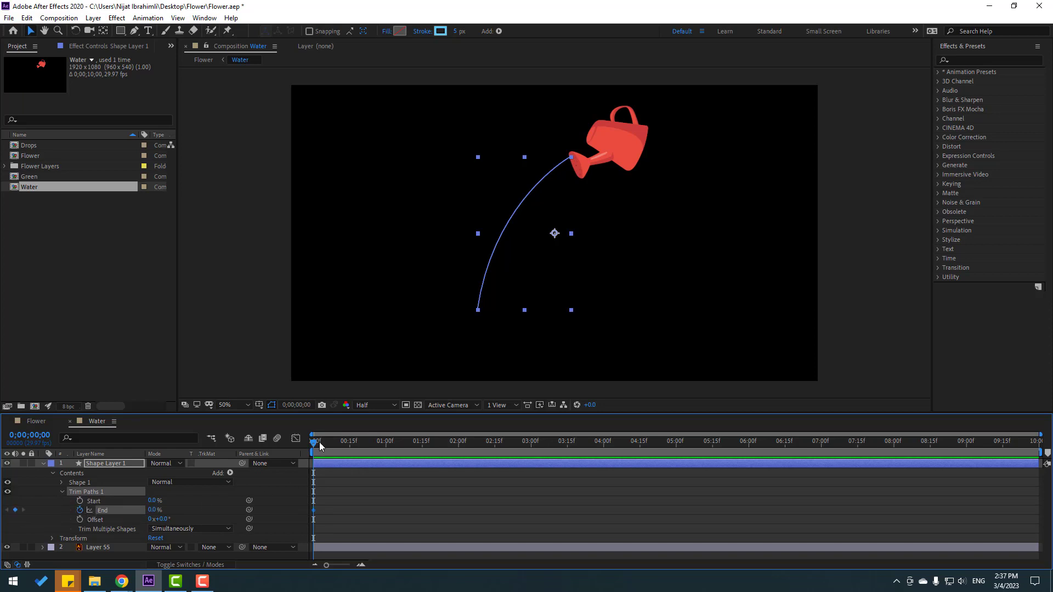
pyautogui.moveTo(322, 447); pyautogui.dragTo(350, 446)
pyautogui.click(153, 510)
pyautogui.press('Return')
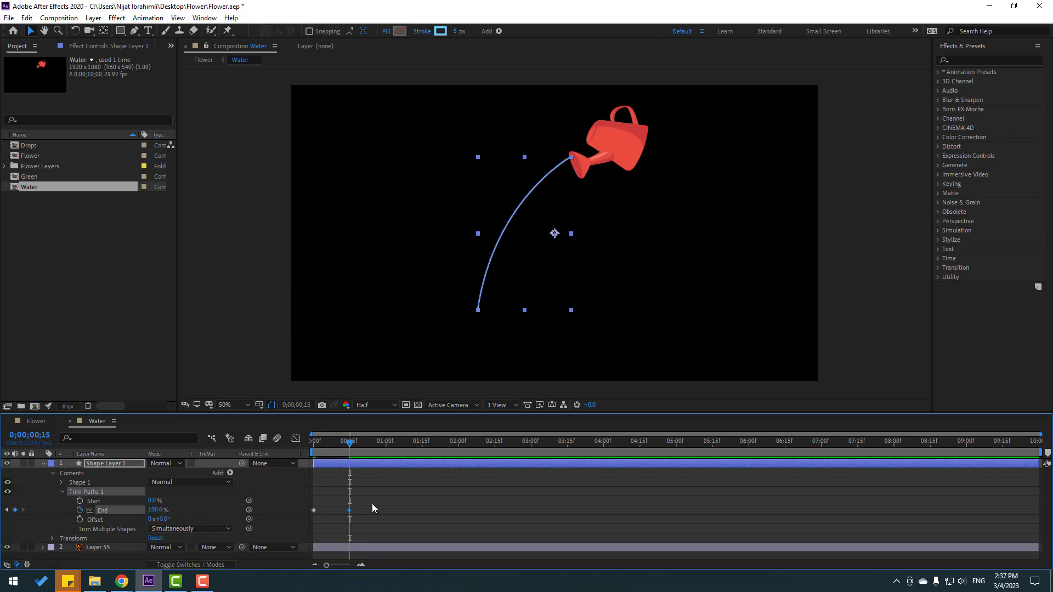
pyautogui.click(372, 504)
pyautogui.press('Home')
pyautogui.press('space')
pyautogui.press('space')
pyautogui.press('space')
pyautogui.press('space')
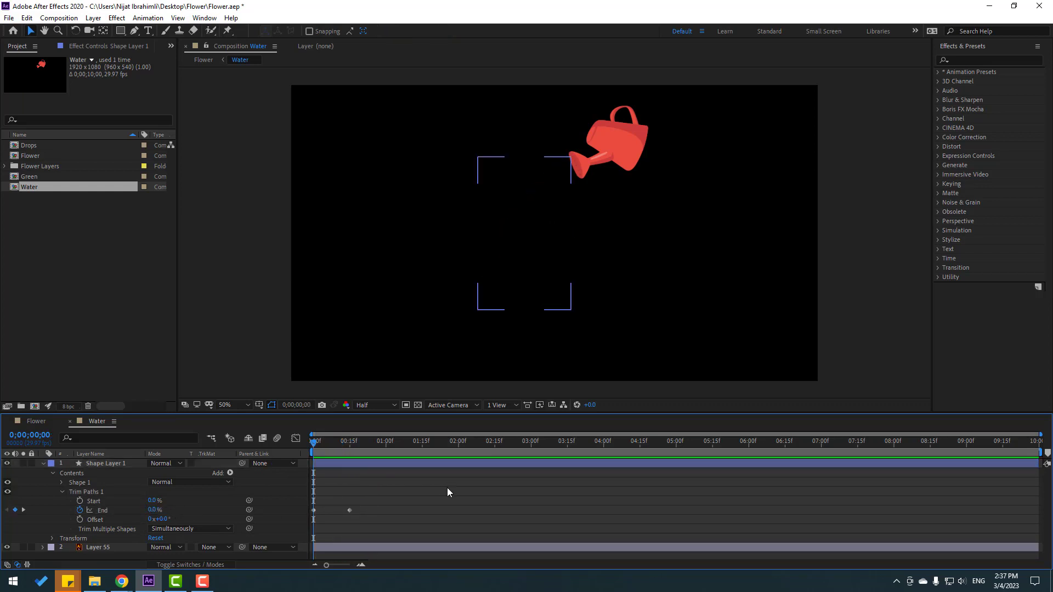
# Keyframe the Trim Paths Start from 0% at 0;00;00;07 to 100% at 0;00;00;23.
pyautogui.moveTo(333, 446)
pyautogui.mouseDown()
pyautogui.moveTo(321, 442)
pyautogui.moveTo(331, 444)
pyautogui.mouseUp()
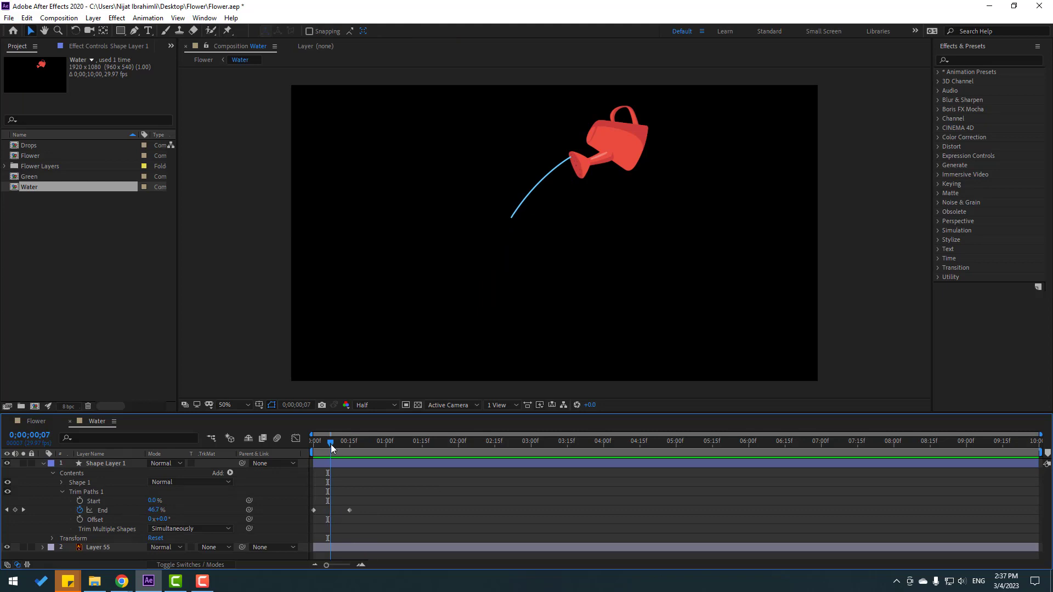
pyautogui.click(79, 500)
pyautogui.moveTo(335, 444); pyautogui.dragTo(369, 447)
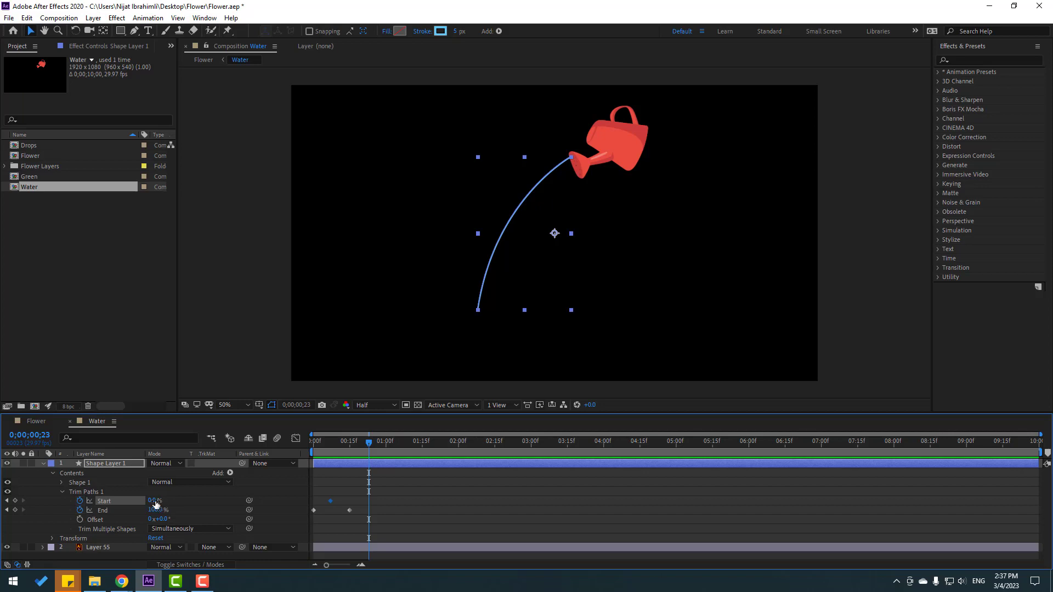
pyautogui.click(155, 500)
pyautogui.write('100')
pyautogui.press('Return')
# Apply Easy Ease to all the Trim Paths Start and End keyframes.
pyautogui.click(355, 505)
pyautogui.moveTo(379, 496); pyautogui.dragTo(311, 516)
pyautogui.rightClick(314, 511)
pyautogui.moveTo(321, 505)
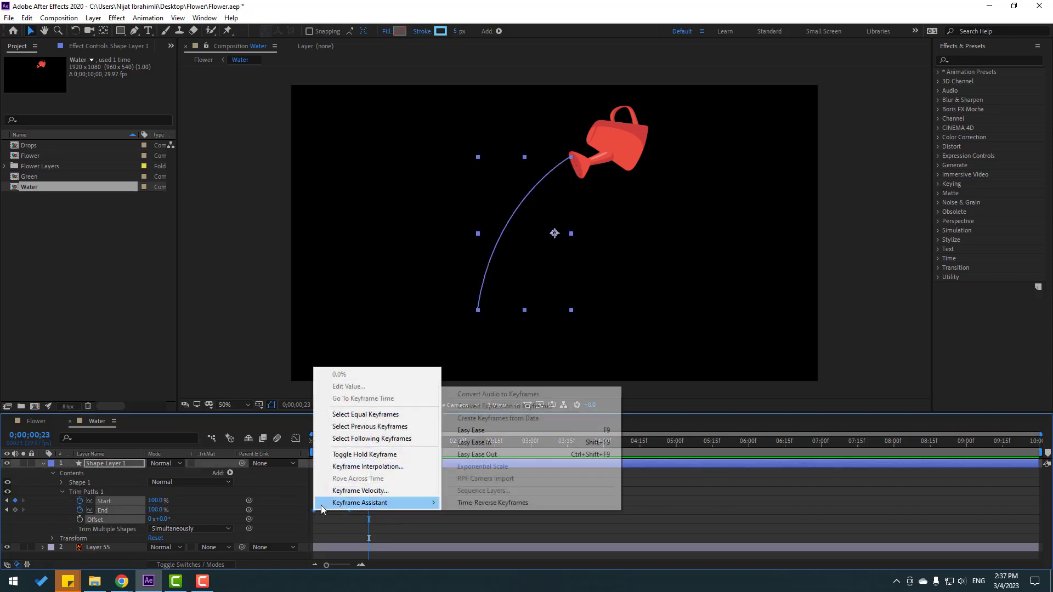
pyautogui.click(462, 431)
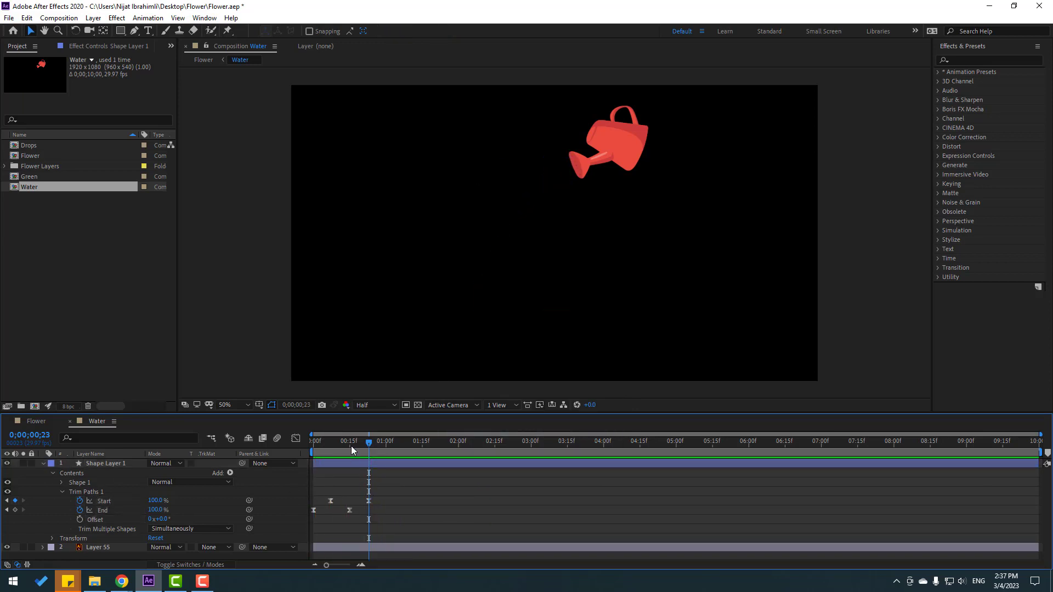
# Split the water stream layer at 0;00;00;23, delete the part after it and collapse the remaining layer.
pyautogui.moveTo(352, 444); pyautogui.dragTo(366, 446)
pyautogui.click(373, 463)
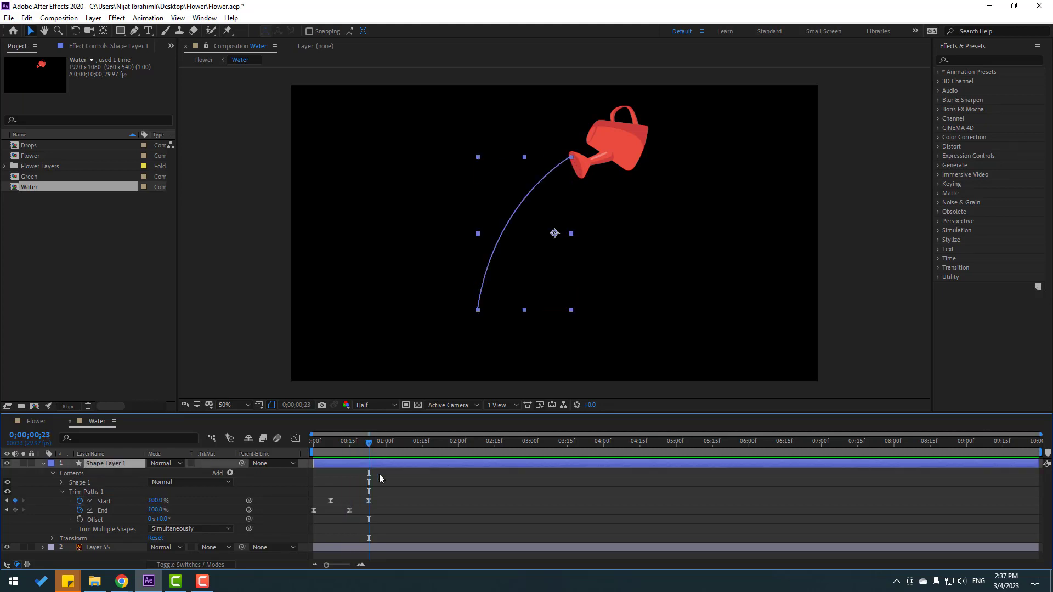
pyautogui.click(26, 17)
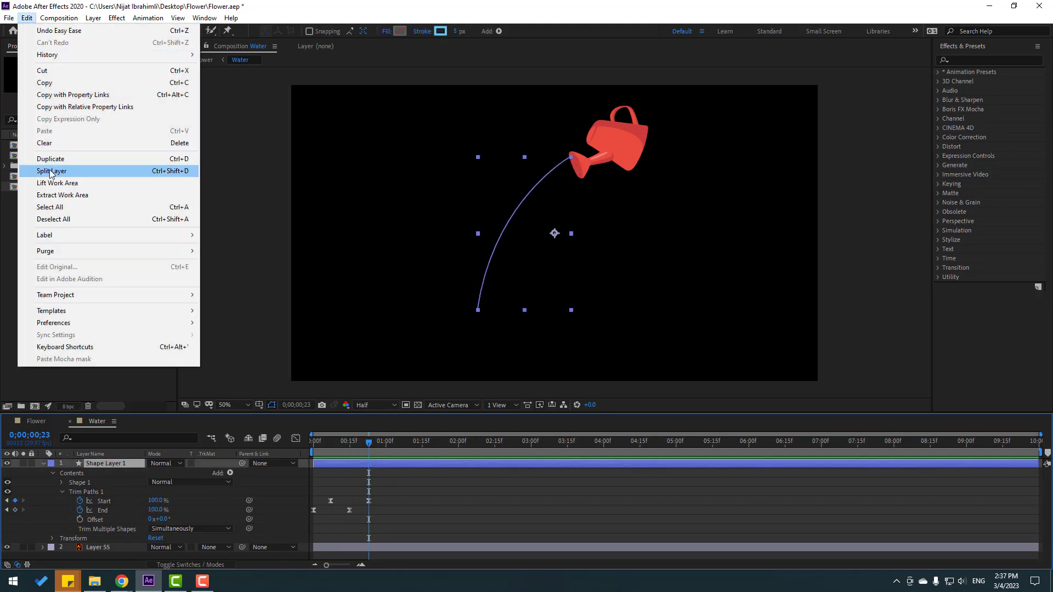
pyautogui.click(179, 171)
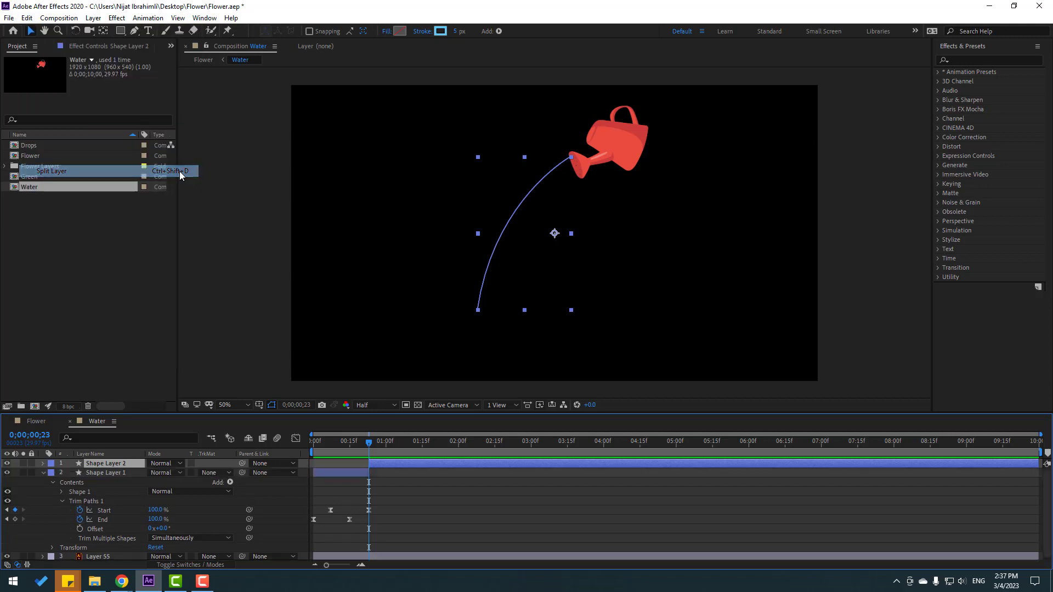
pyautogui.press('Delete')
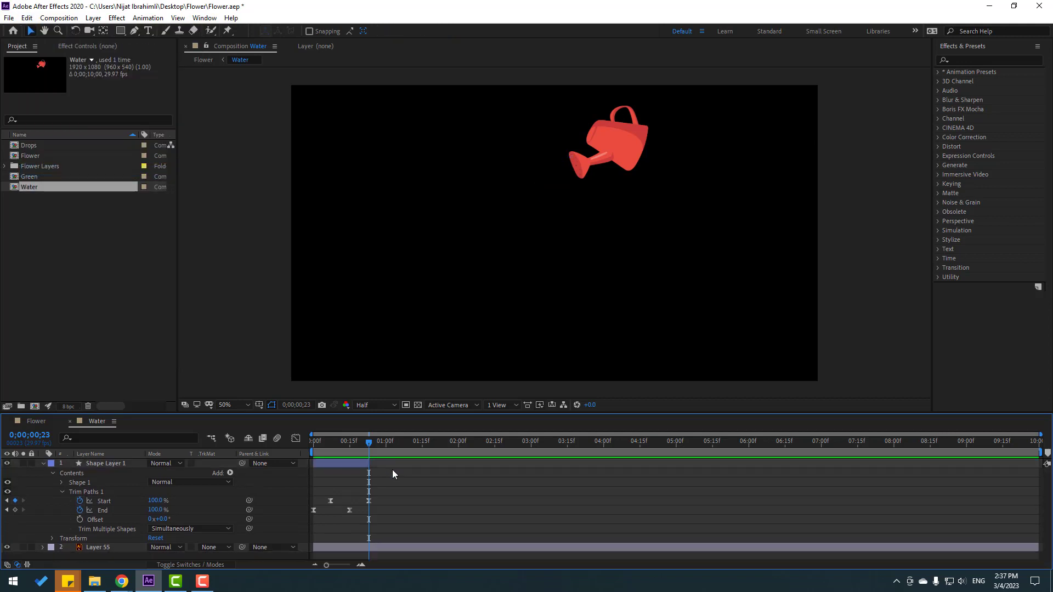
pyautogui.click(42, 463)
# At 0;00;00;07, duplicate the water stream layer and move the copy slightly down and right on the spout.
pyautogui.click(347, 442)
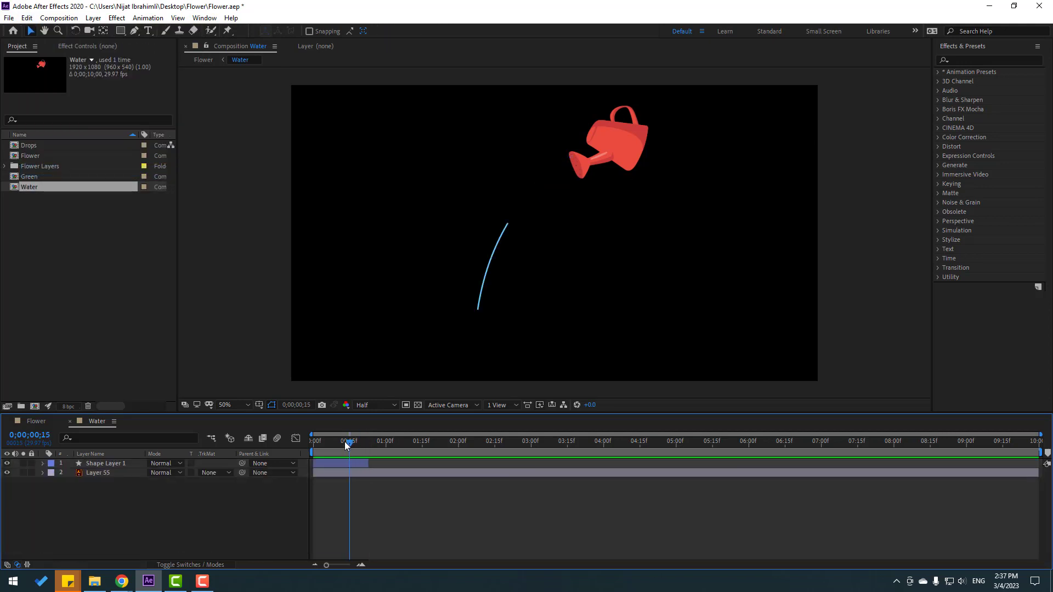
pyautogui.moveTo(346, 442); pyautogui.dragTo(330, 442)
pyautogui.scroll(2, 400, 355)
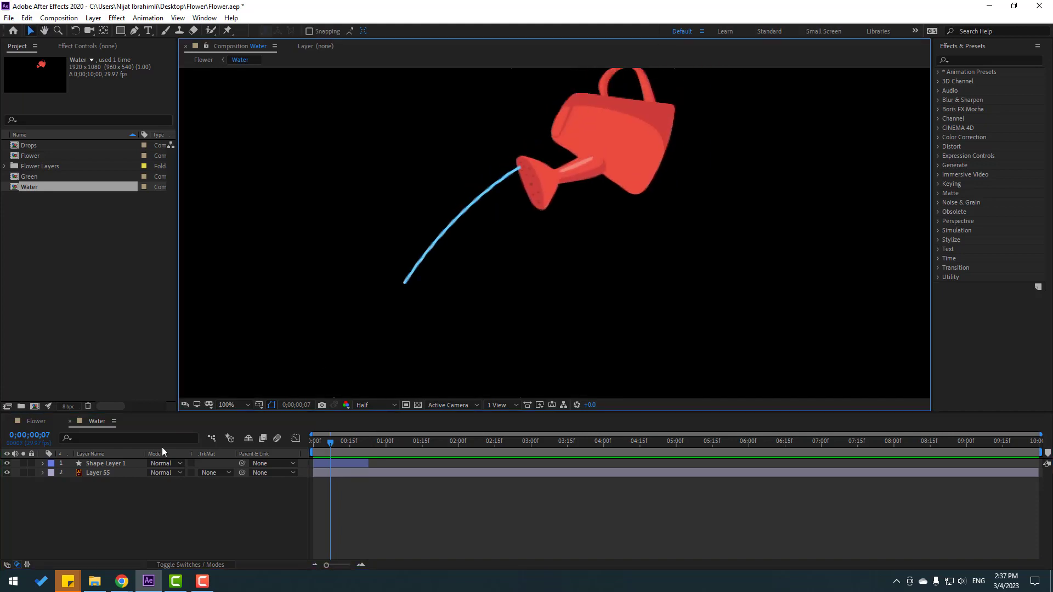
pyautogui.click(105, 464)
pyautogui.scroll(1, 514, 216)
pyautogui.scroll(-1, 475, 253)
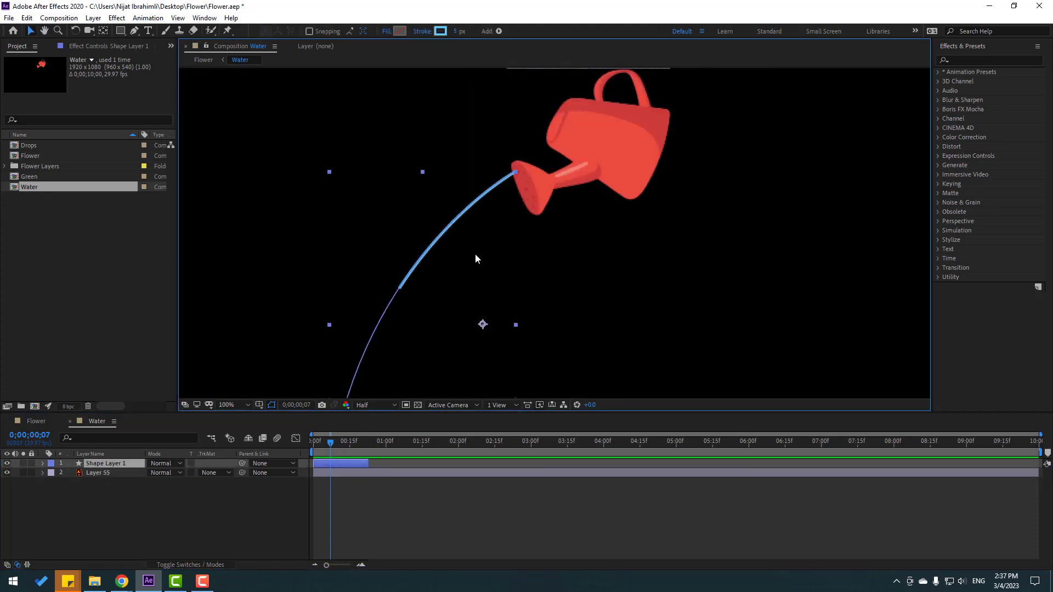
pyautogui.hotkey('ctrl', 'd')
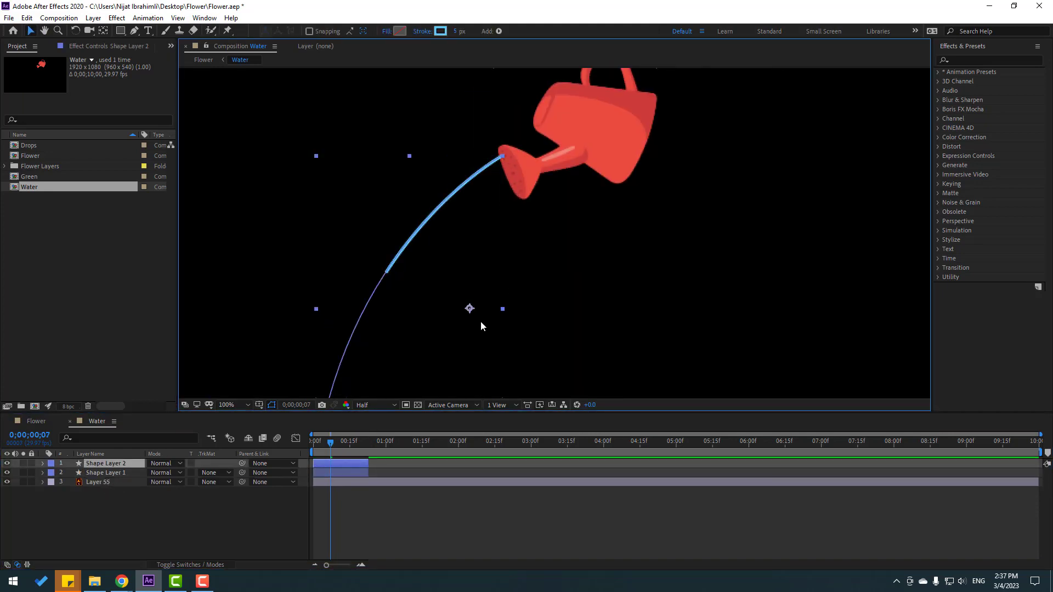
pyautogui.moveTo(469, 308); pyautogui.dragTo(478, 317)
pyautogui.scroll(2, 483, 195)
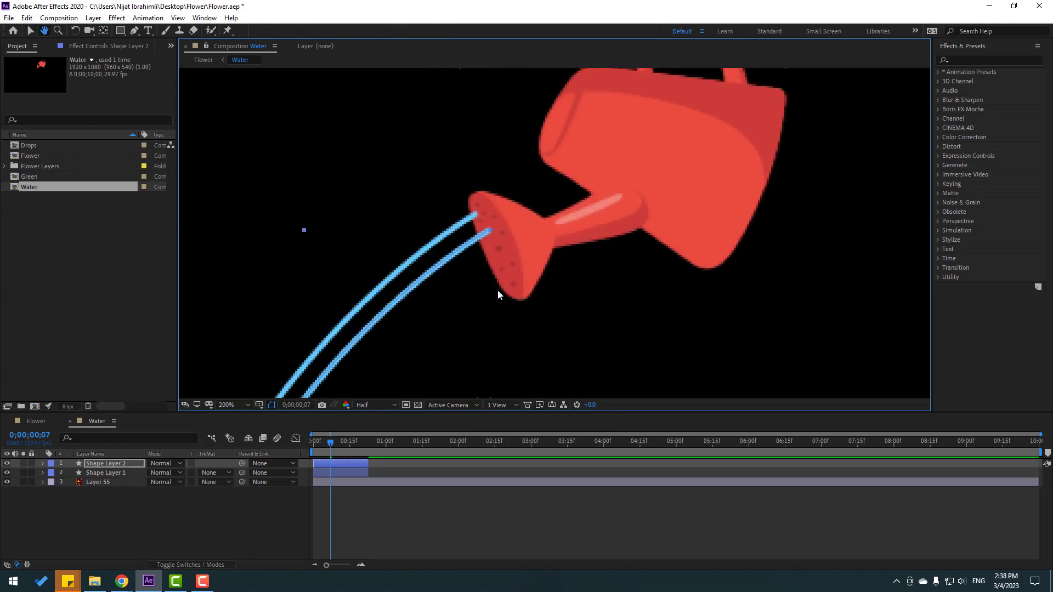
pyautogui.scroll(2, 535, 284)
# Move the original water stream up to the spout's top hole and set Fast Previews to Off (Final Quality).
pyautogui.click(336, 467)
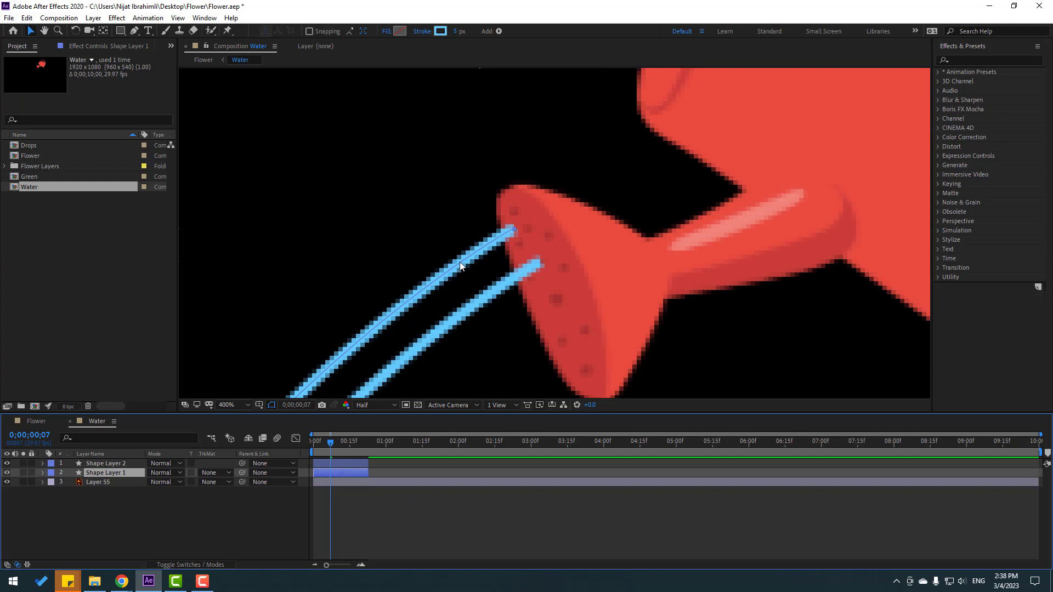
pyautogui.moveTo(460, 261); pyautogui.dragTo(458, 248)
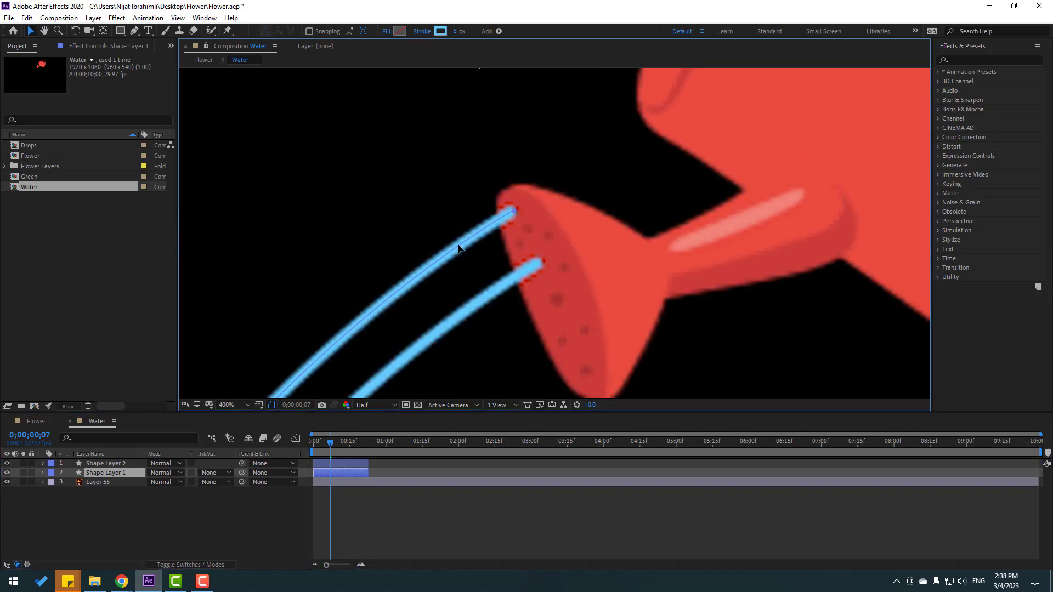
pyautogui.click(539, 405)
pyautogui.click(554, 427)
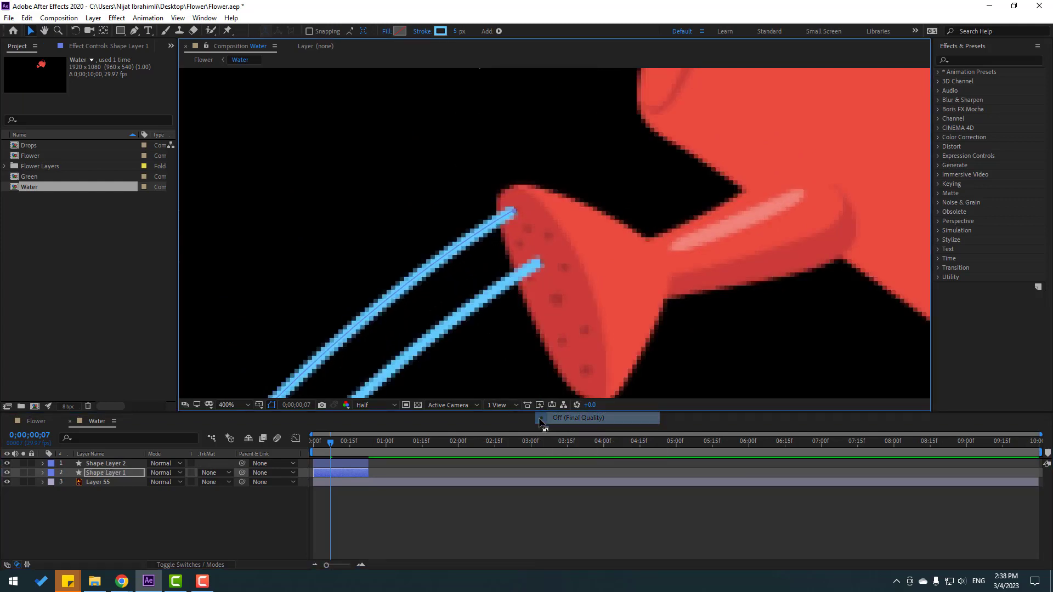
# Nudge the duplicated water stream slightly down and right on the spout.
pyautogui.click(90, 465)
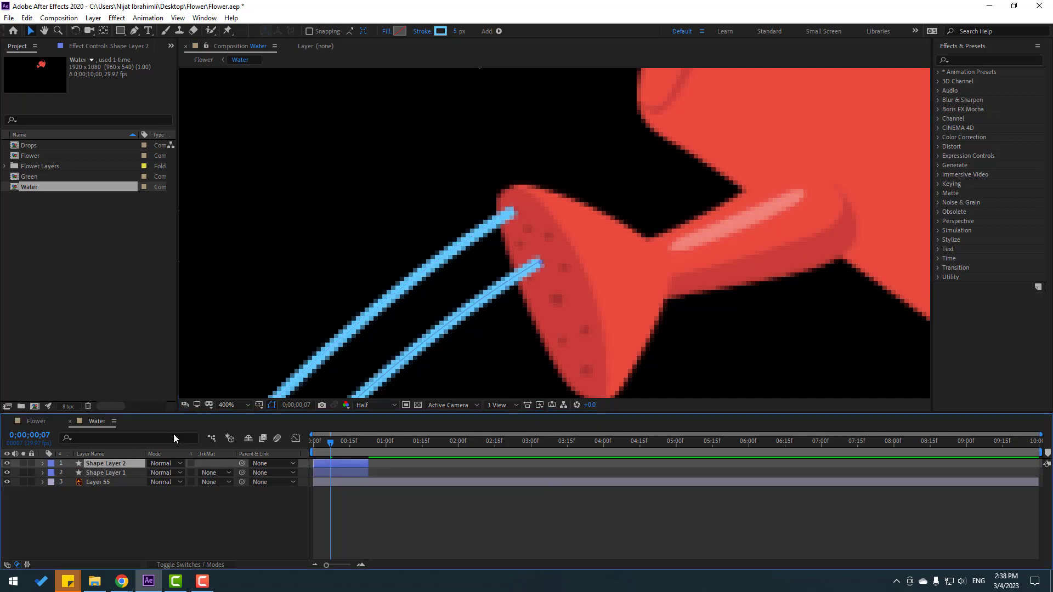
pyautogui.moveTo(495, 282)
pyautogui.mouseDown()
pyautogui.moveTo(472, 298)
pyautogui.moveTo(498, 284)
pyautogui.mouseUp()
pyautogui.scroll(-2, 538, 294)
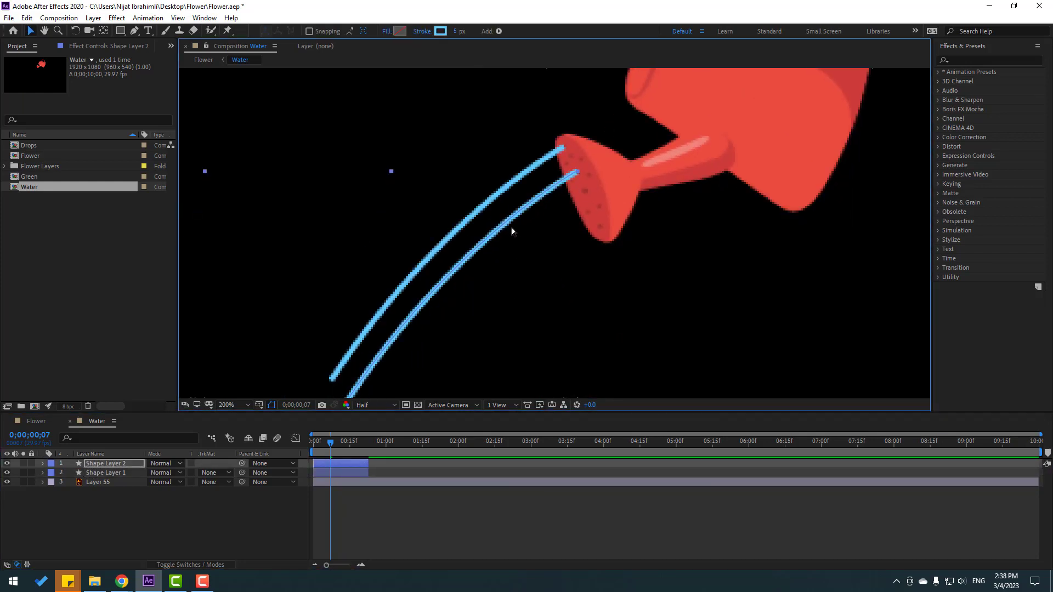
# Duplicate the water stream three more times, placing each copy at the next lower hole of the spout.
pyautogui.hotkey('ctrl', 'd')
pyautogui.moveTo(510, 228); pyautogui.dragTo(545, 276)
pyautogui.hotkey('ctrl', 'd')
pyautogui.hotkey('ctrl', 'd')
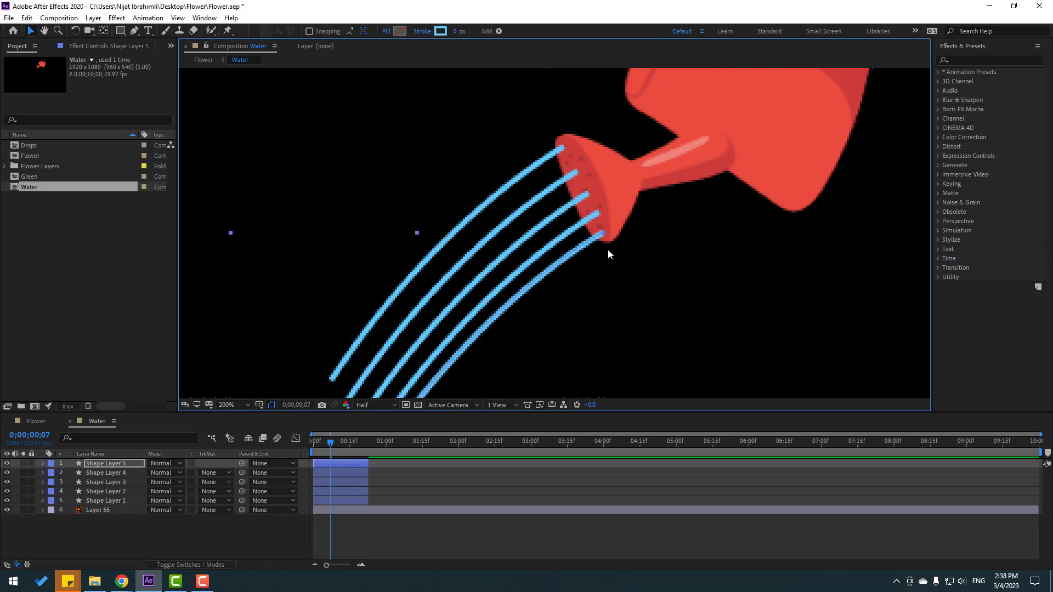
pyautogui.scroll(-5, 606, 250)
pyautogui.scroll(1, 602, 293)
# Shift the start times of Shape Layers 2 to 5 a few frames later by differing amounts and preview the pour.
pyautogui.click(71, 509)
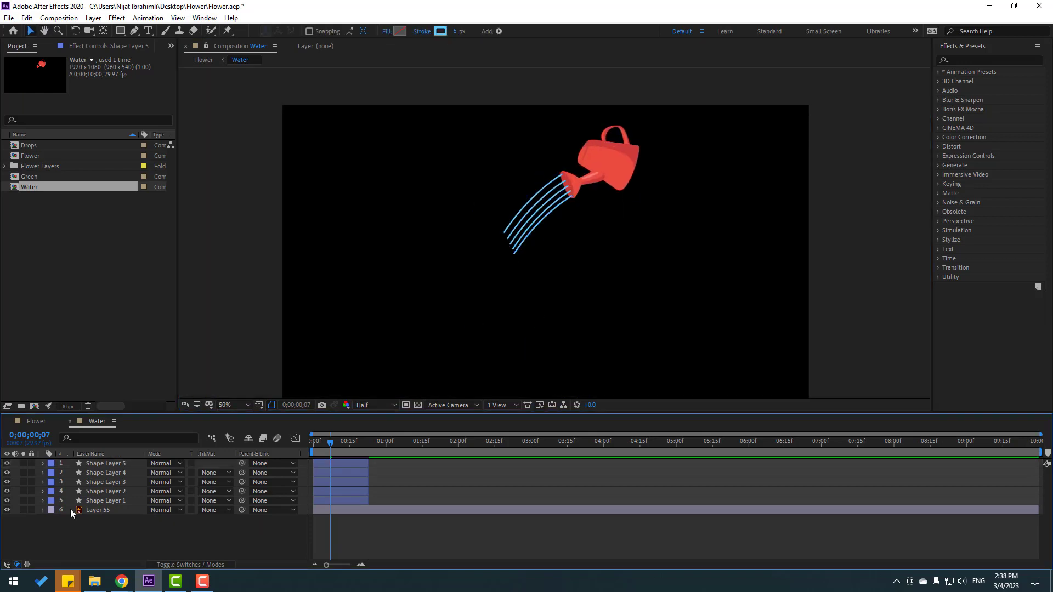
pyautogui.click(98, 492)
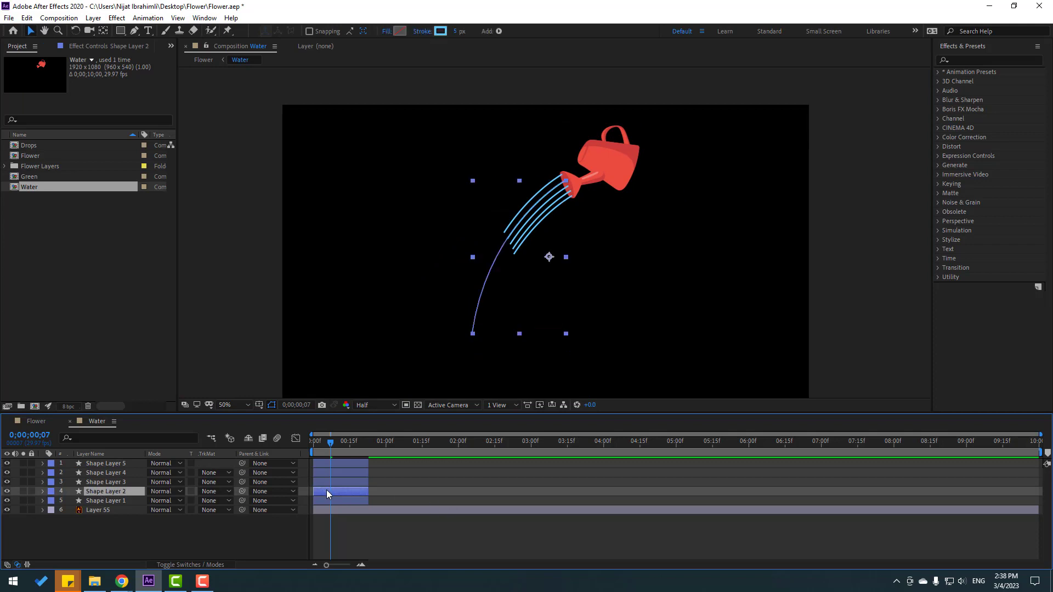
pyautogui.moveTo(329, 489); pyautogui.dragTo(330, 469)
pyautogui.click(107, 484)
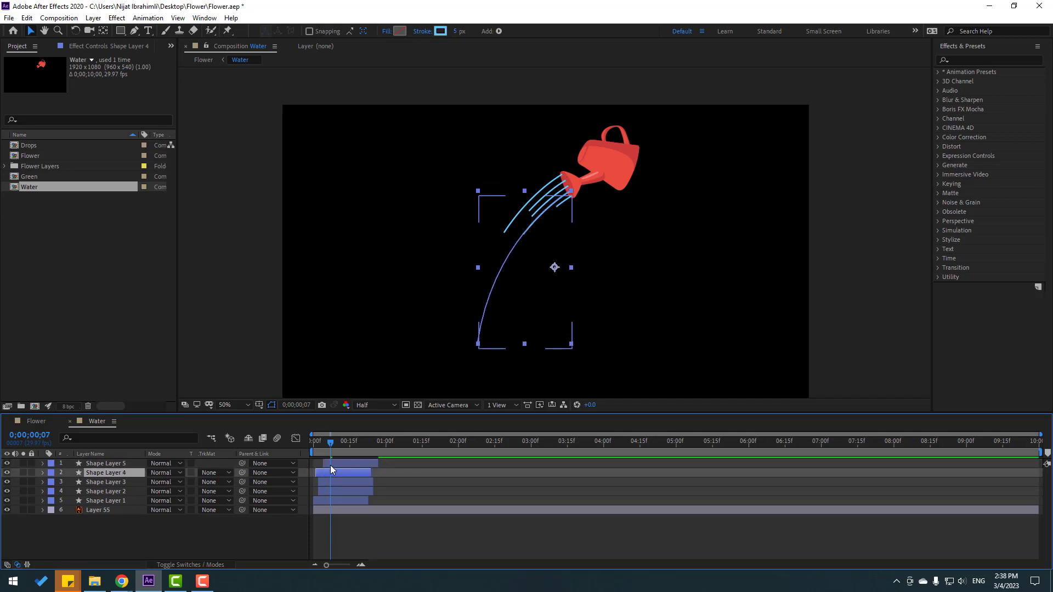
pyautogui.click(408, 533)
pyautogui.press('space')
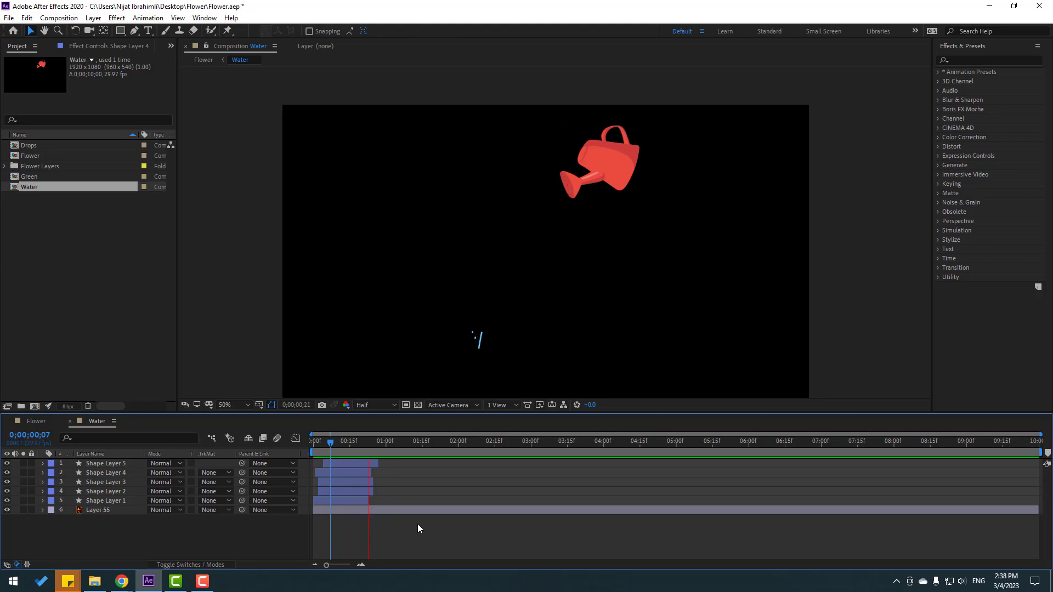
pyautogui.press('space')
pyautogui.press('space')
pyautogui.press('space')
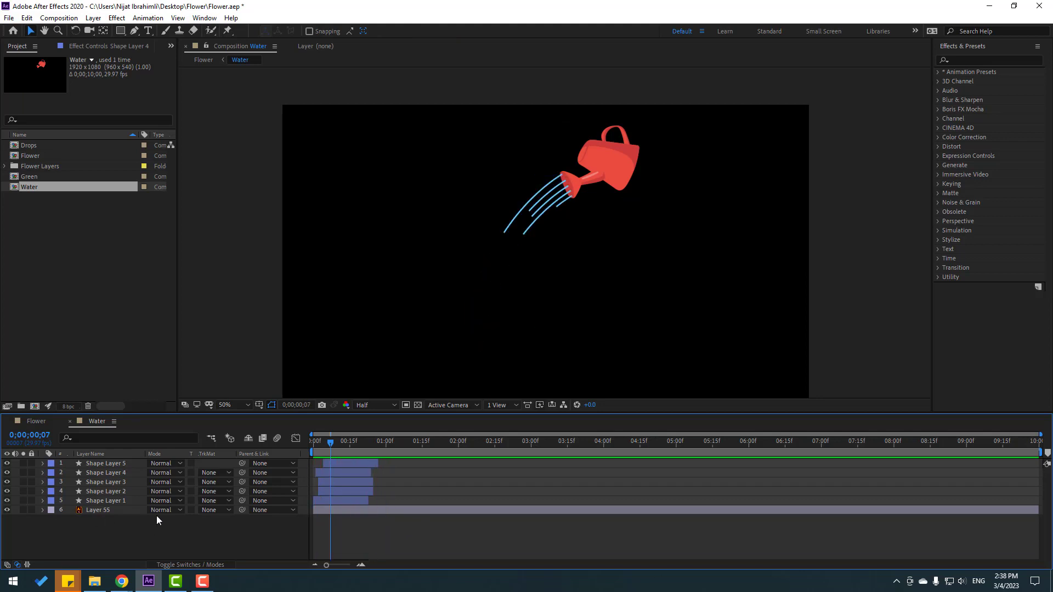
# Pre-compose the five water stream shape layers as water_lines, moving all attributes into the new composition.
pyautogui.click(114, 509)
pyautogui.click(109, 500)
pyautogui.keyDown('shift'); pyautogui.click(104, 464); pyautogui.keyUp('shift')
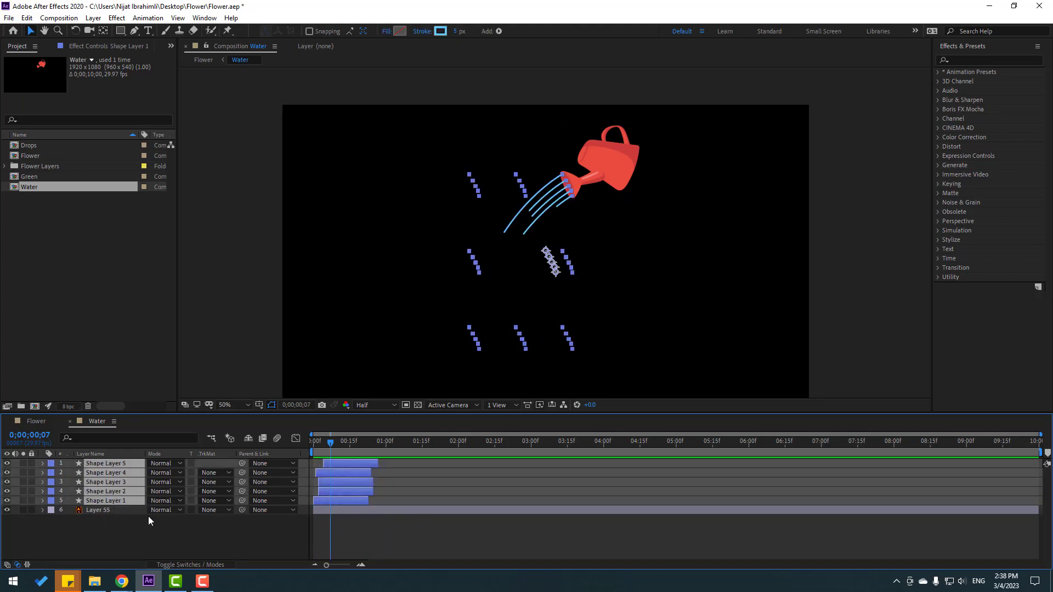
pyautogui.rightClick(93, 478)
pyautogui.click(105, 419)
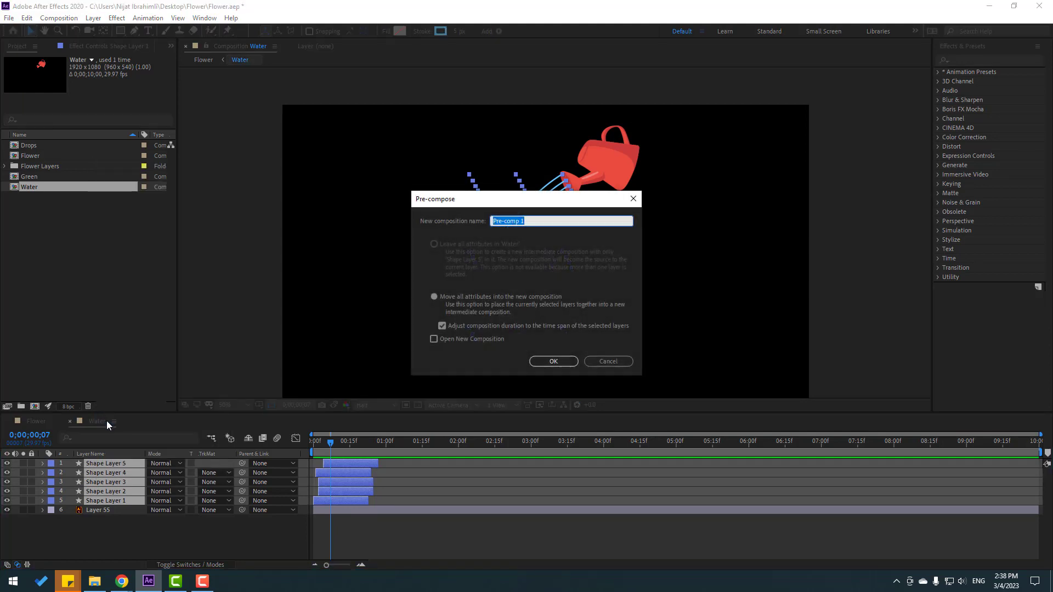
pyautogui.click(434, 296)
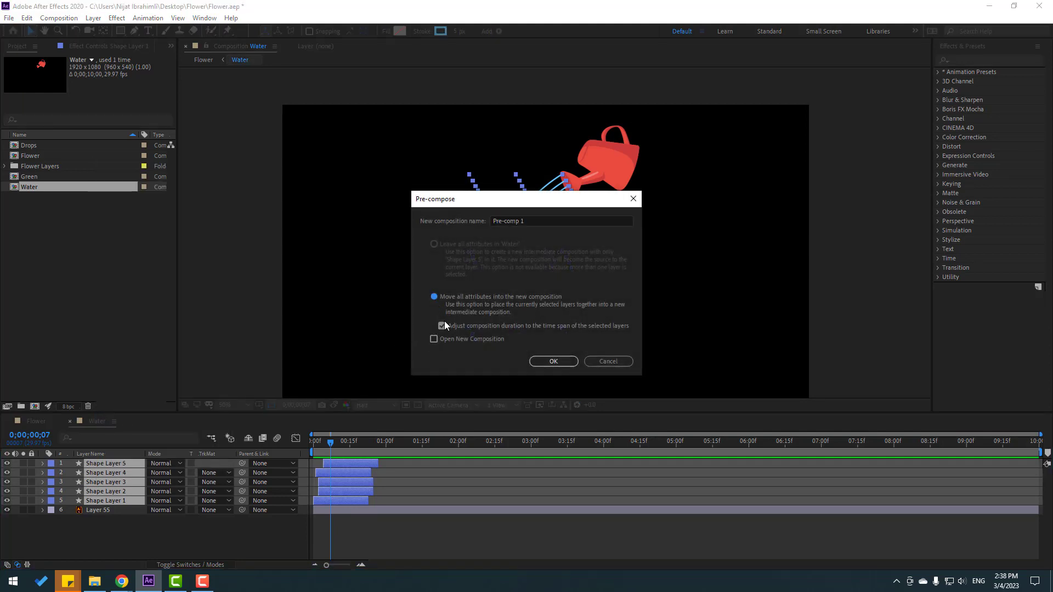
pyautogui.click(515, 221)
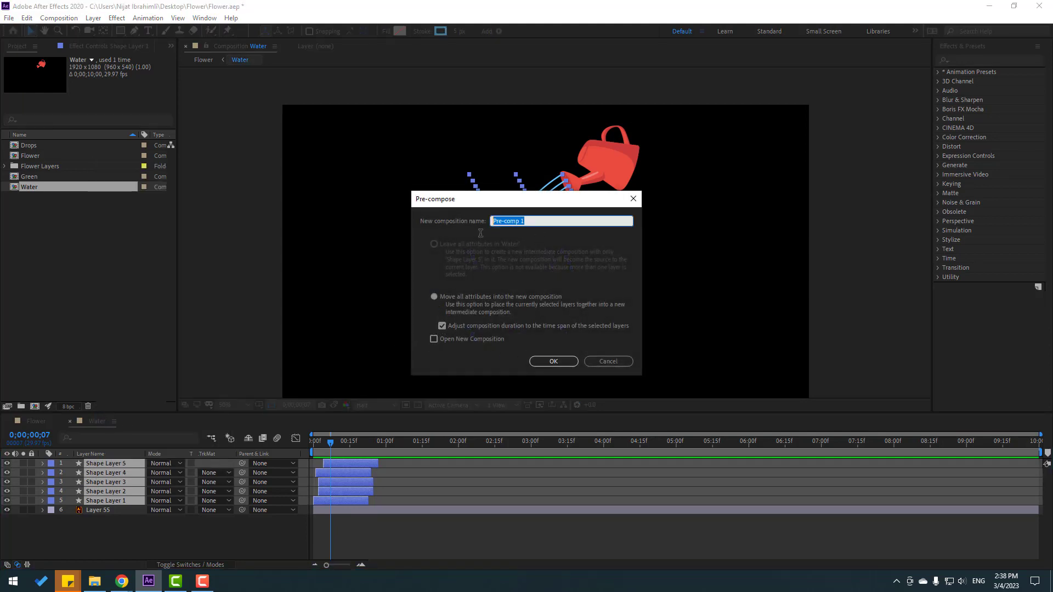
pyautogui.write('water_lines')
pyautogui.click(559, 362)
# Duplicate the water_lines layer and shift the copy later so it overlaps the end of the first, previewing the timing.
pyautogui.press('space')
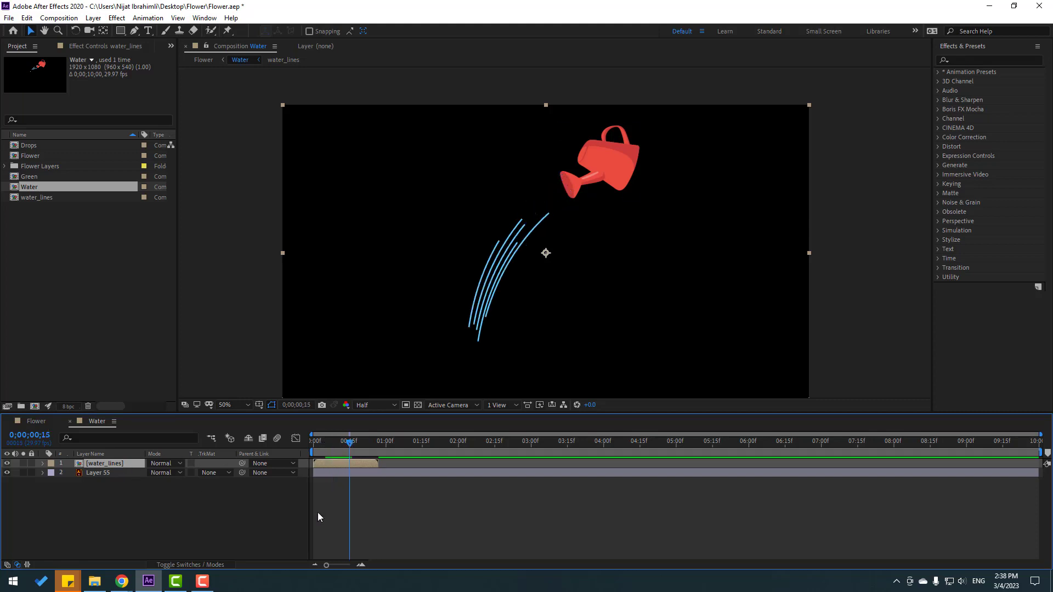
pyautogui.hotkey('ctrl', 'd')
pyautogui.moveTo(337, 465)
pyautogui.mouseDown()
pyautogui.moveTo(363, 464)
pyautogui.moveTo(349, 464)
pyautogui.mouseUp()
pyautogui.press('space')
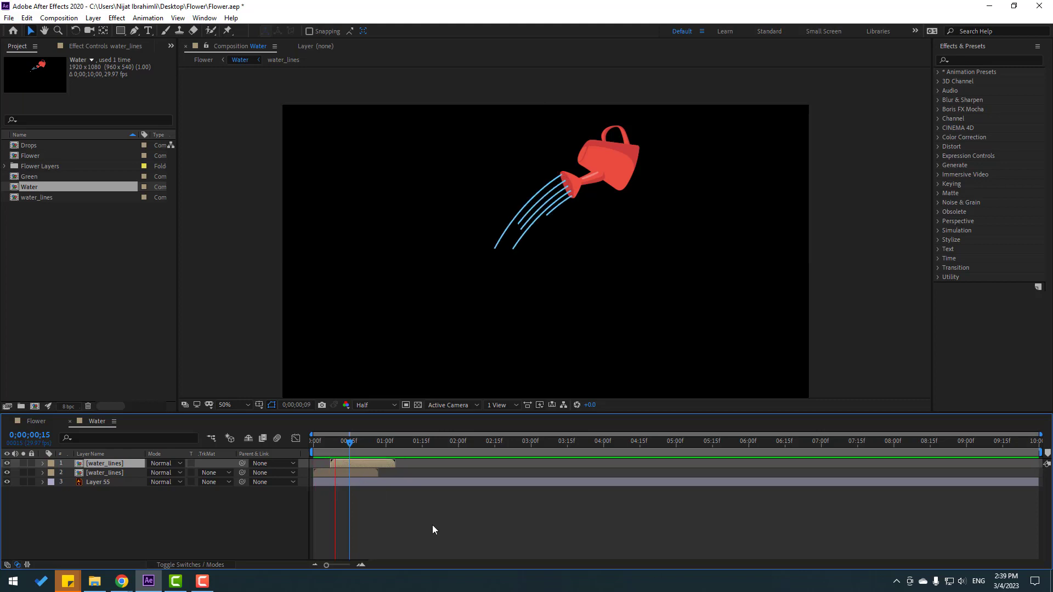
pyautogui.press('space')
pyautogui.moveTo(354, 466); pyautogui.dragTo(366, 465)
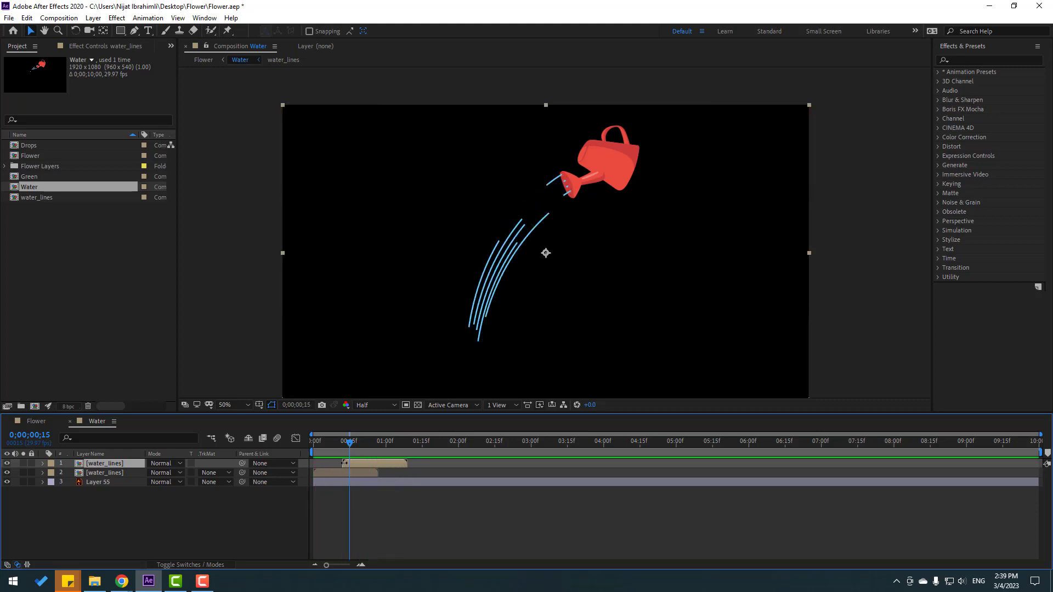
# Add five more water_lines copies, staggering each with a slight overlap until about 3 seconds, and preview the flow.
pyautogui.hotkey('ctrl', 'd')
pyautogui.moveTo(359, 463); pyautogui.dragTo(508, 463)
pyautogui.hotkey('ctrl', 'd')
pyautogui.hotkey('ctrl', 'd')
pyautogui.hotkey('ctrl', 'd')
pyautogui.hotkey('ctrl', 'd')
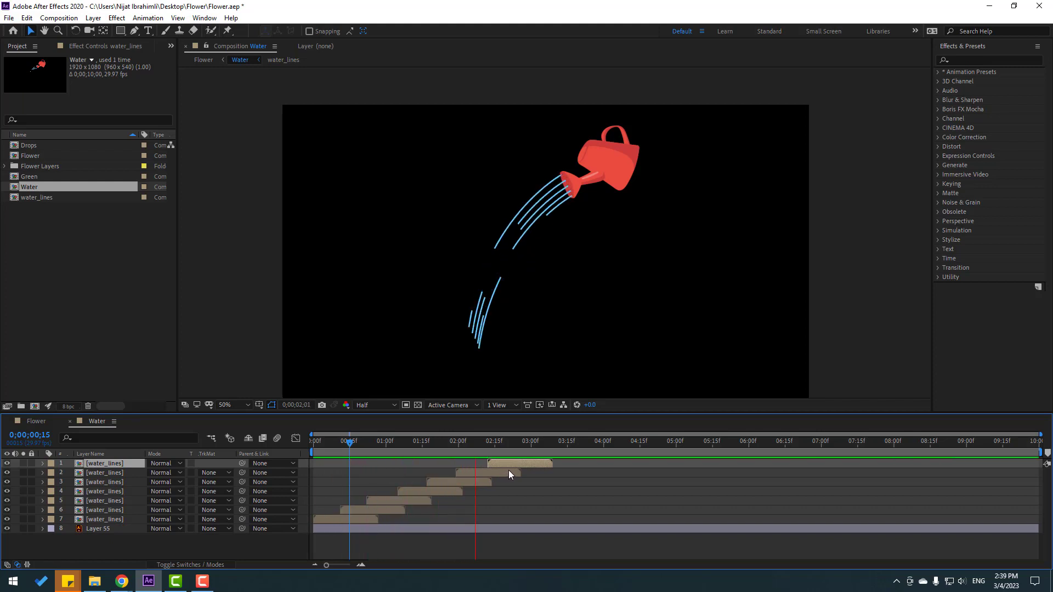
pyautogui.press('space')
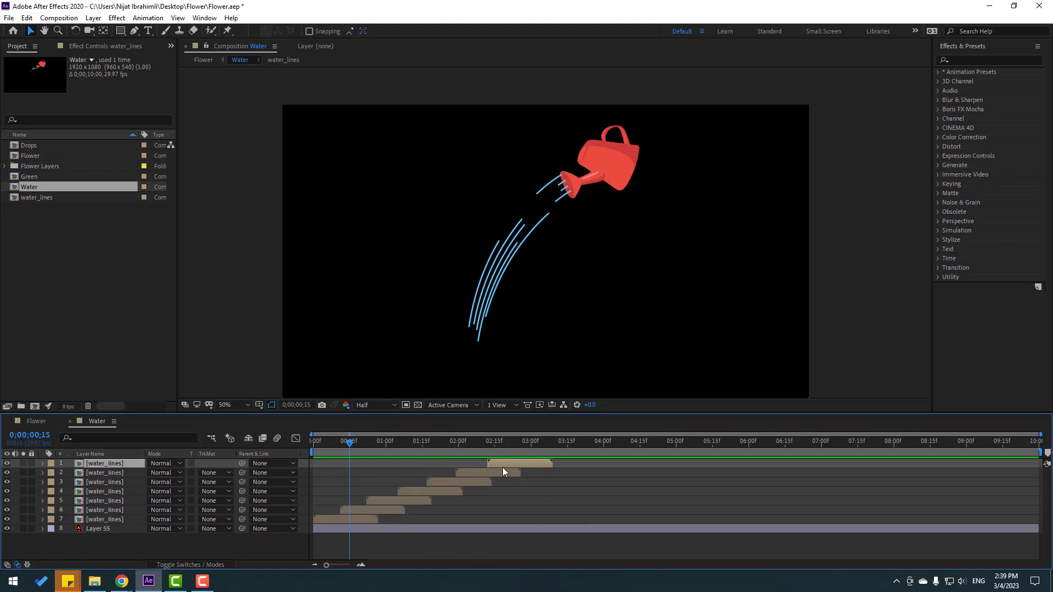
# Add another five staggered water_lines copies to extend the pour to about 5.5 seconds, and preview it.
pyautogui.hotkey('ctrl', 'd')
pyautogui.moveTo(500, 465); pyautogui.dragTo(681, 465)
pyautogui.hotkey('ctrl', 'd')
pyautogui.hotkey('ctrl', 'd')
pyautogui.hotkey('ctrl', 'd')
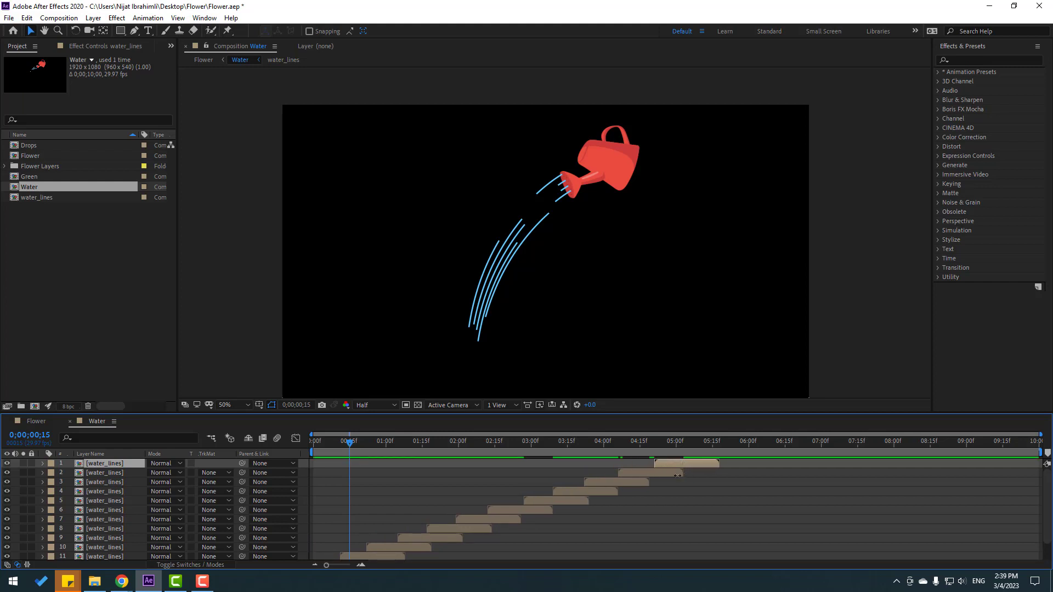
pyautogui.press('space')
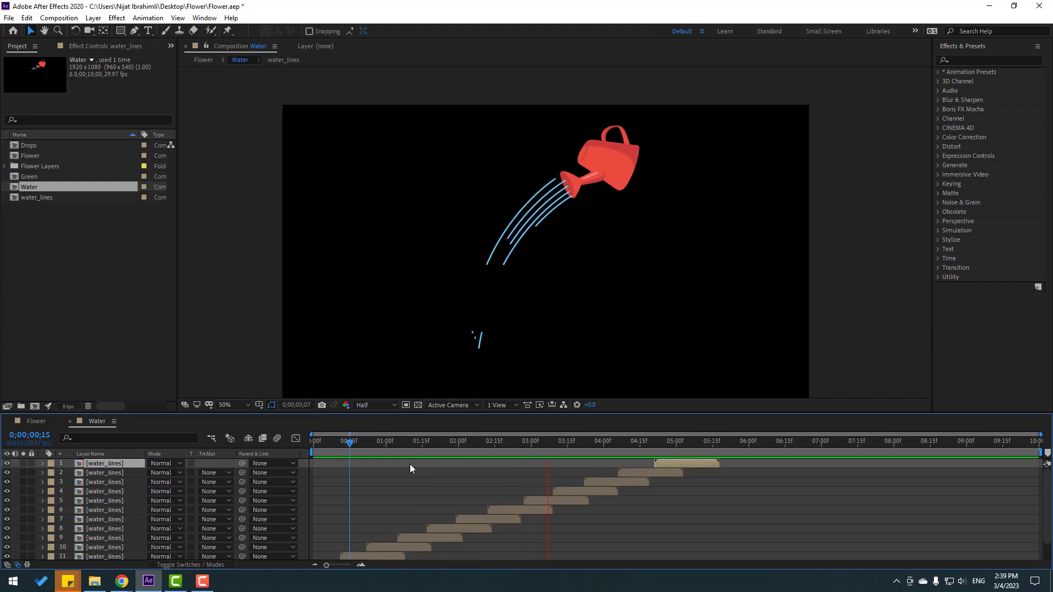
pyautogui.press('space')
pyautogui.scroll(-2, 164, 494)
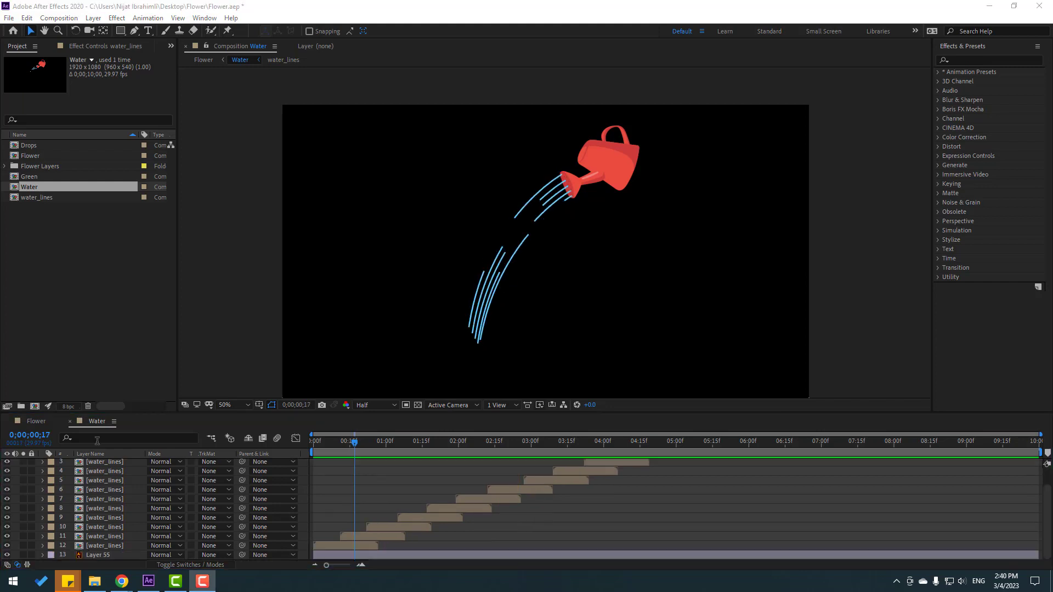
# In the Flower composition, hide the Water layer and open the Green composition.
pyautogui.click(37, 421)
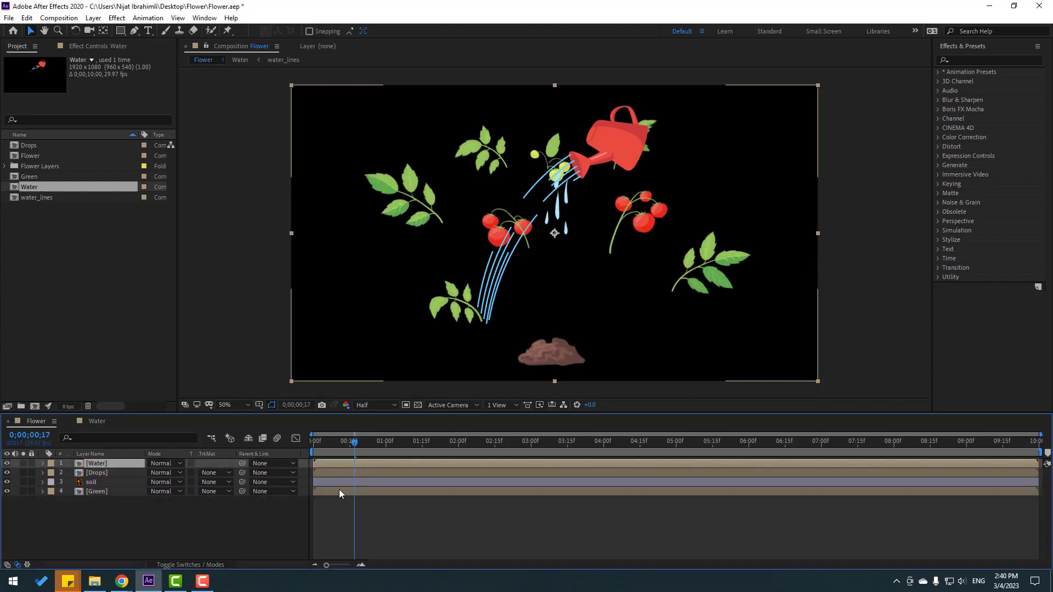
pyautogui.click(8, 464)
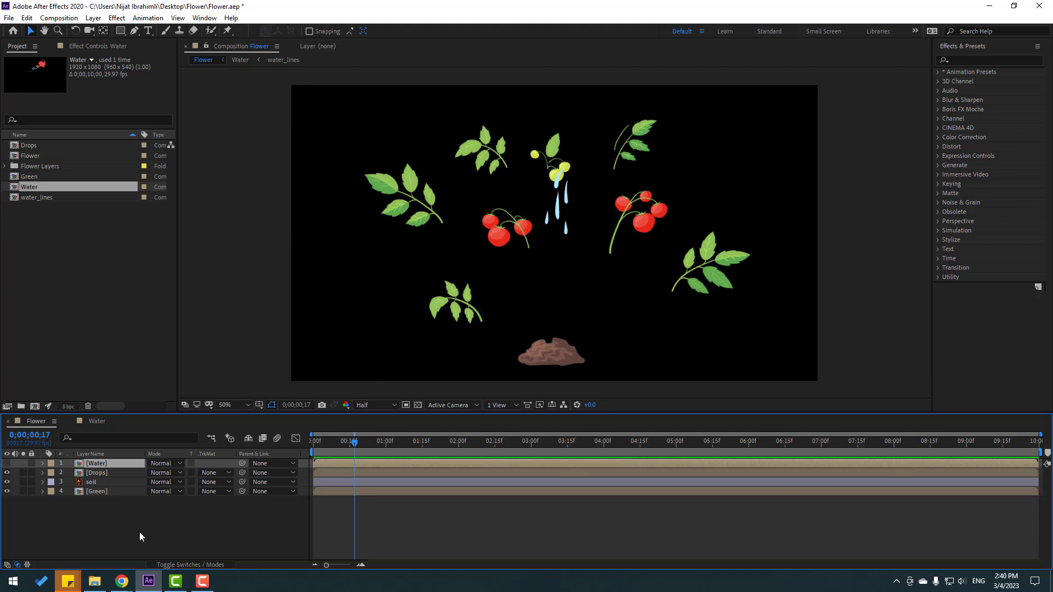
pyautogui.doubleClick(98, 495)
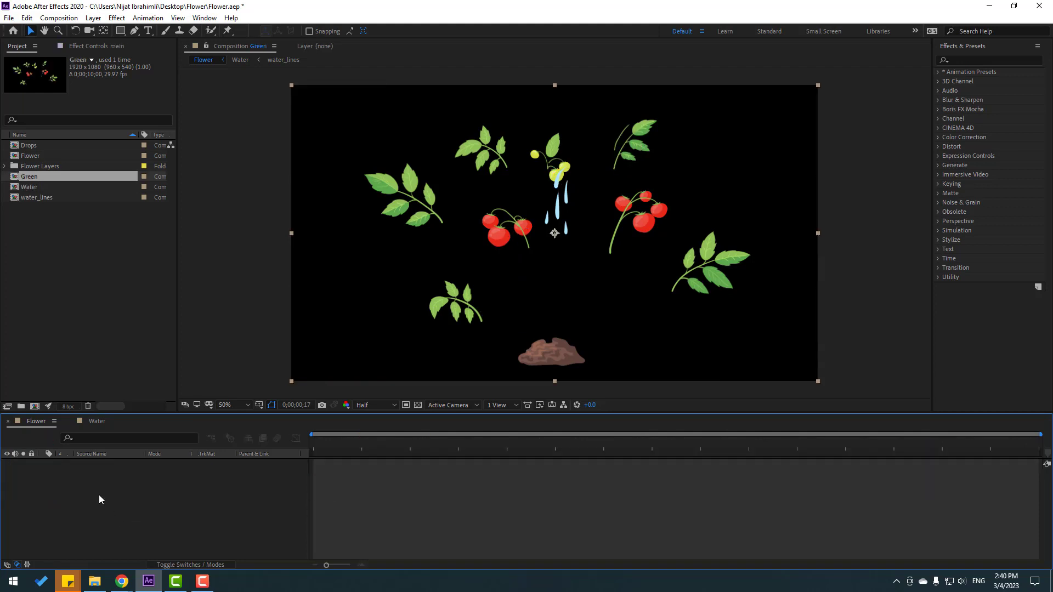
# Make the main stem layer visible and solo it.
pyautogui.scroll(-10, 113, 510)
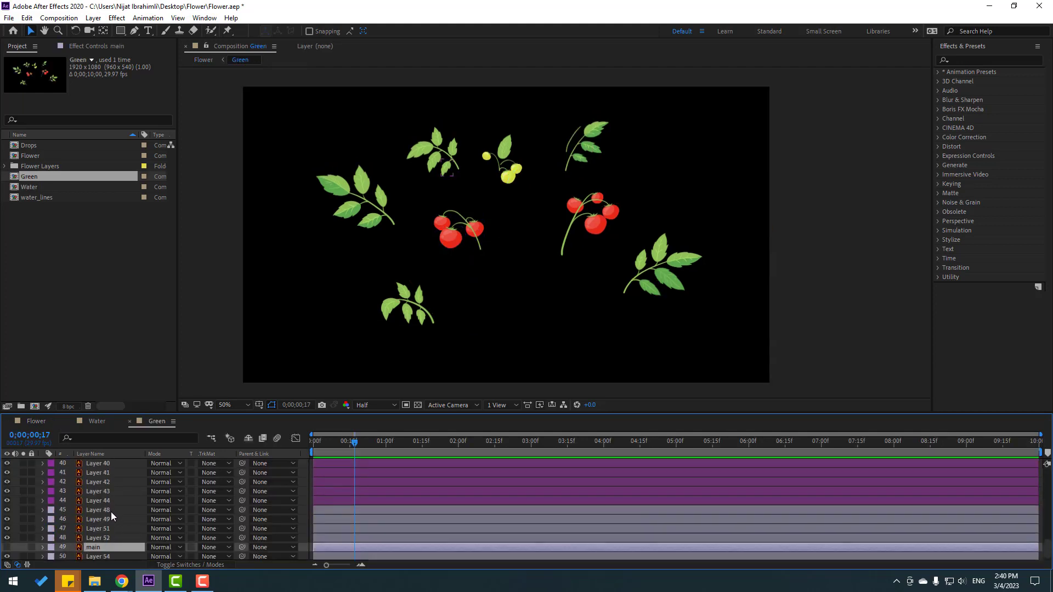
pyautogui.click(7, 545)
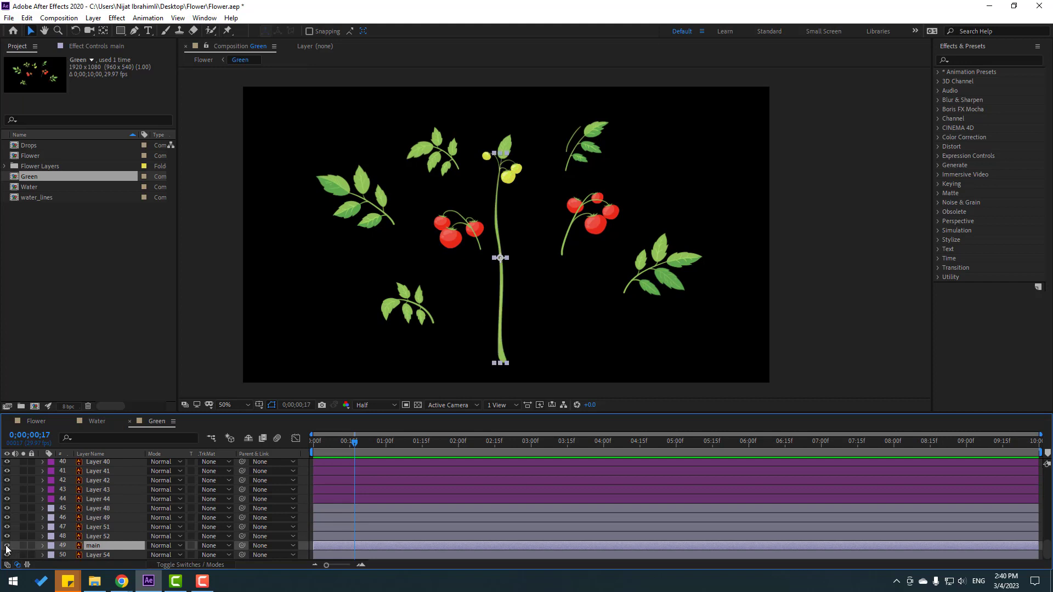
pyautogui.click(23, 545)
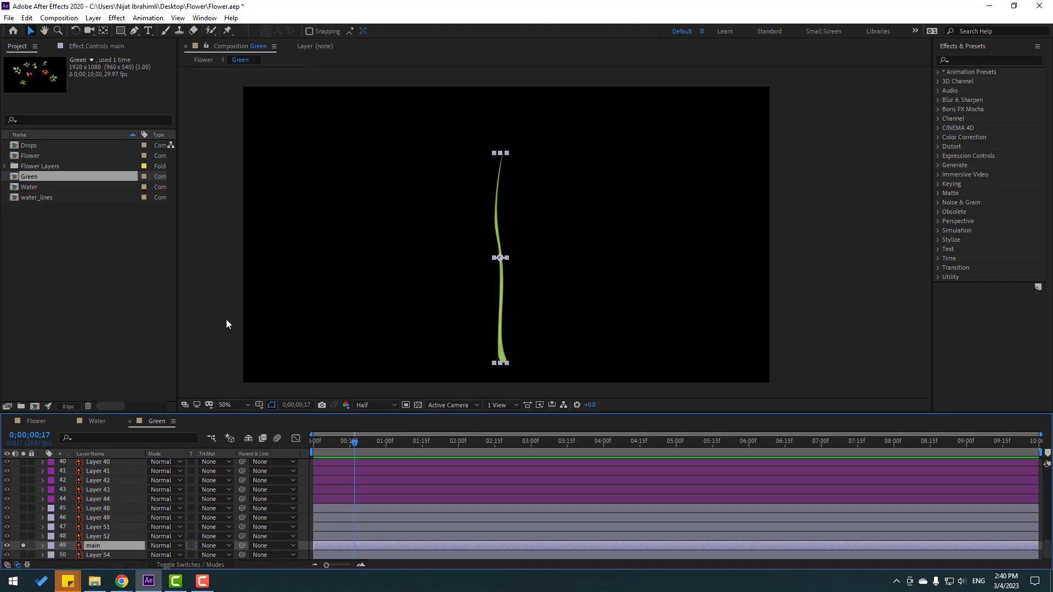
# Draw an open ten-point mask path with the Pen tool along the centre of the main stem, from its base to its tip.
pyautogui.click(135, 31)
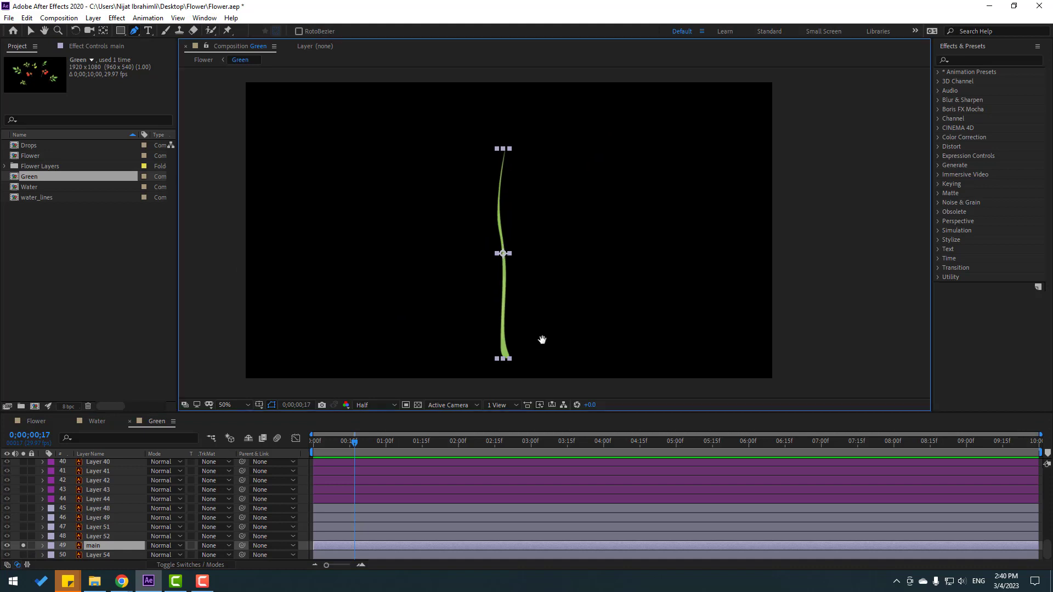
pyautogui.press('`')
pyautogui.press('.')
pyautogui.press('.')
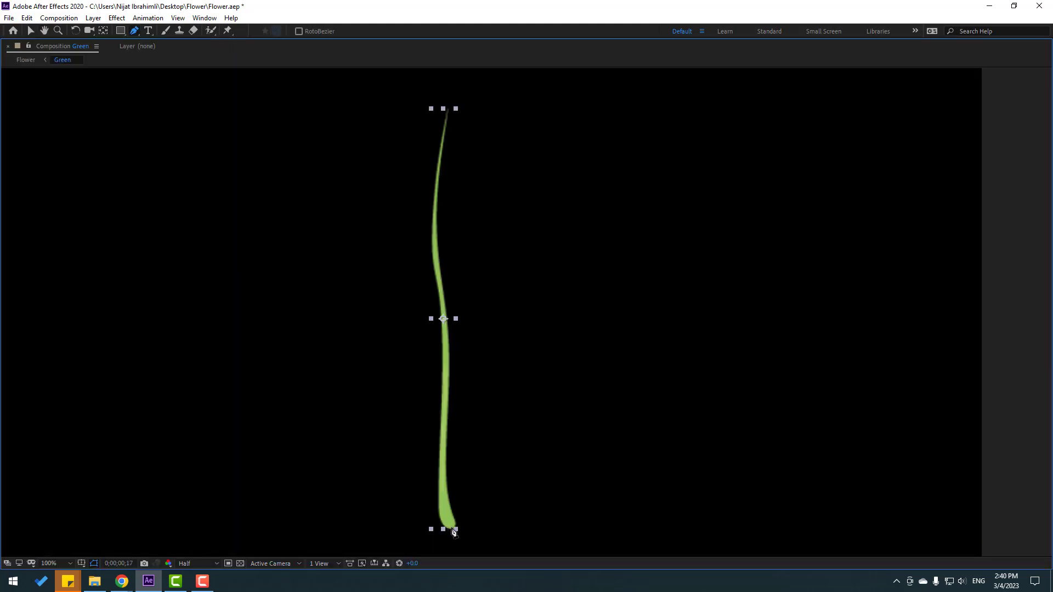
pyautogui.click(451, 527)
pyautogui.click(440, 486)
pyautogui.click(443, 438)
pyautogui.click(447, 388)
pyautogui.click(445, 338)
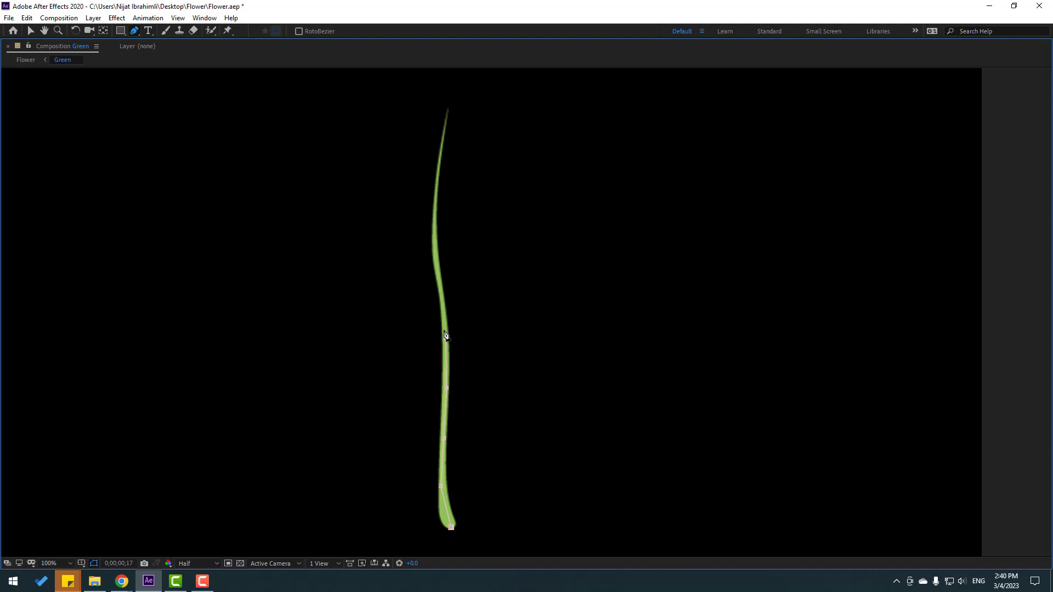
pyautogui.click(442, 301)
pyautogui.click(435, 264)
pyautogui.click(436, 224)
pyautogui.click(438, 167)
pyautogui.click(449, 110)
pyautogui.click(30, 31)
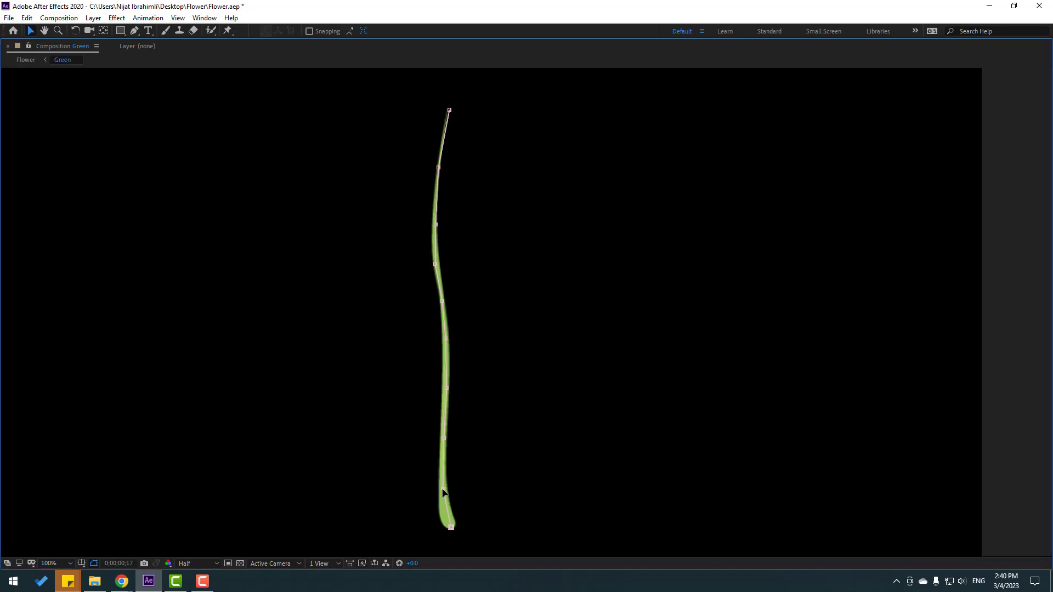
pyautogui.press('`')
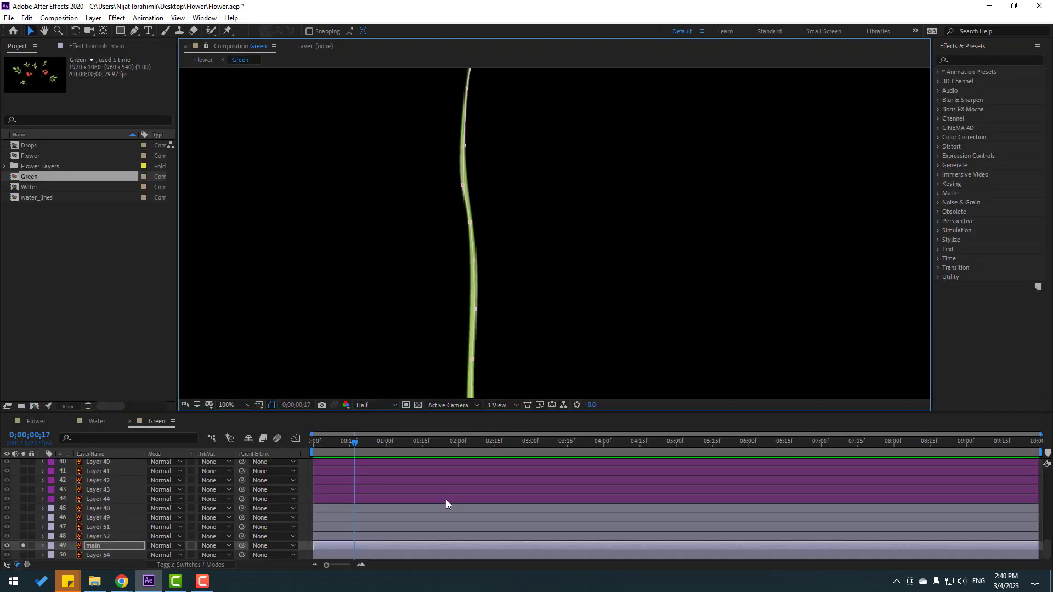
# Set the preview resolution to Full and apply the Stroke effect to the main stem layer.
pyautogui.click(367, 406)
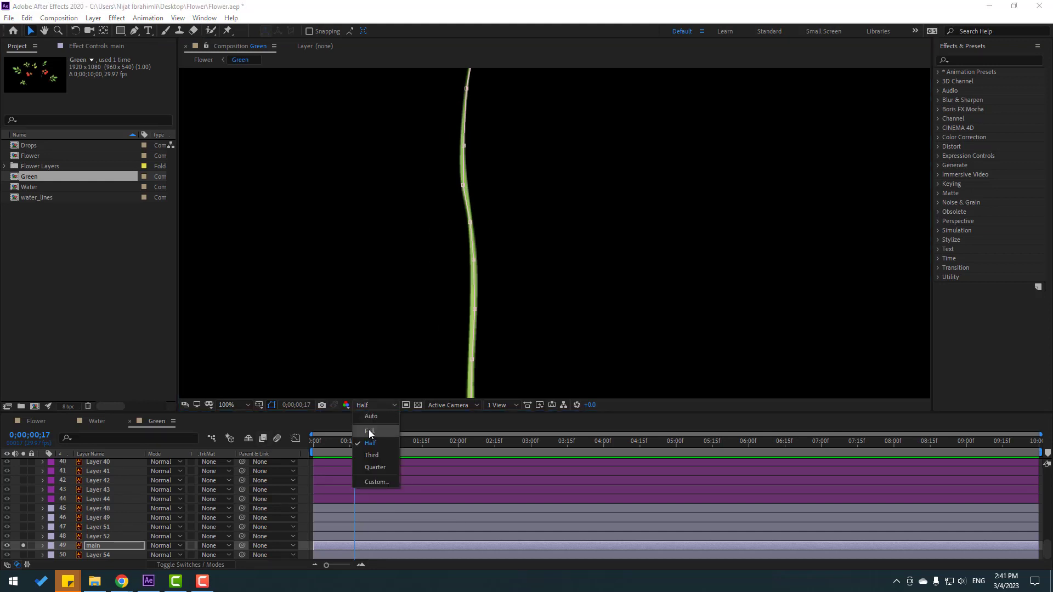
pyautogui.click(369, 431)
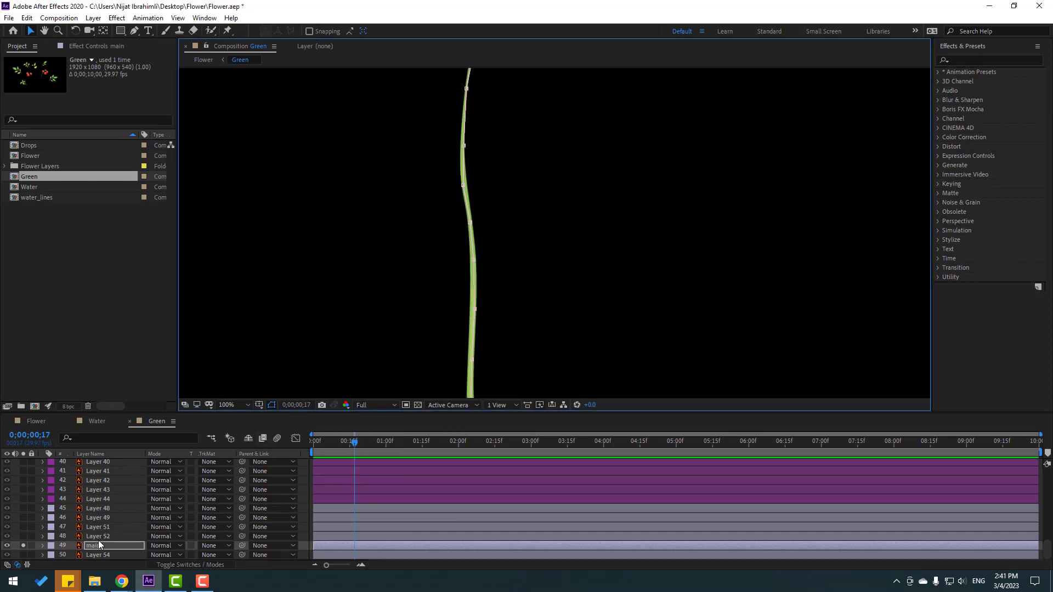
pyautogui.press('Return')
pyautogui.click(968, 61)
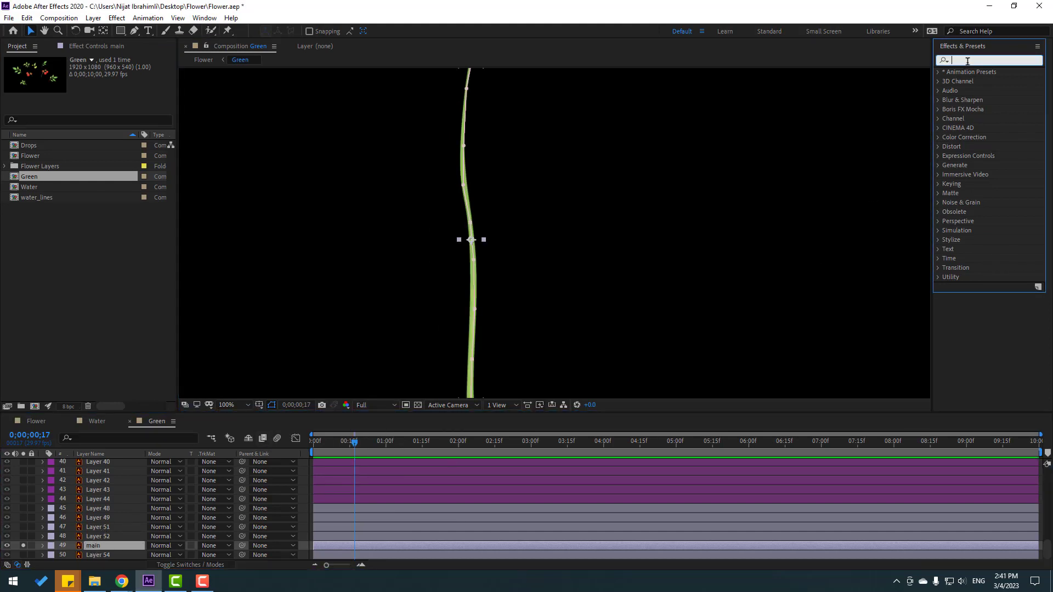
pyautogui.write('strok')
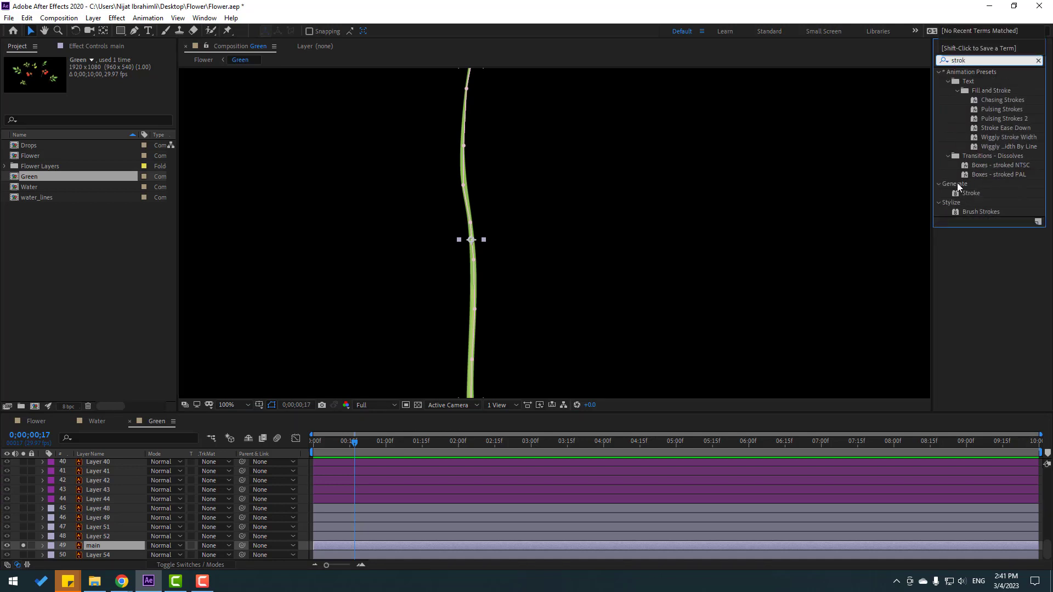
pyautogui.moveTo(969, 194)
pyautogui.mouseDown()
pyautogui.moveTo(208, 522)
pyautogui.moveTo(95, 544)
pyautogui.mouseUp()
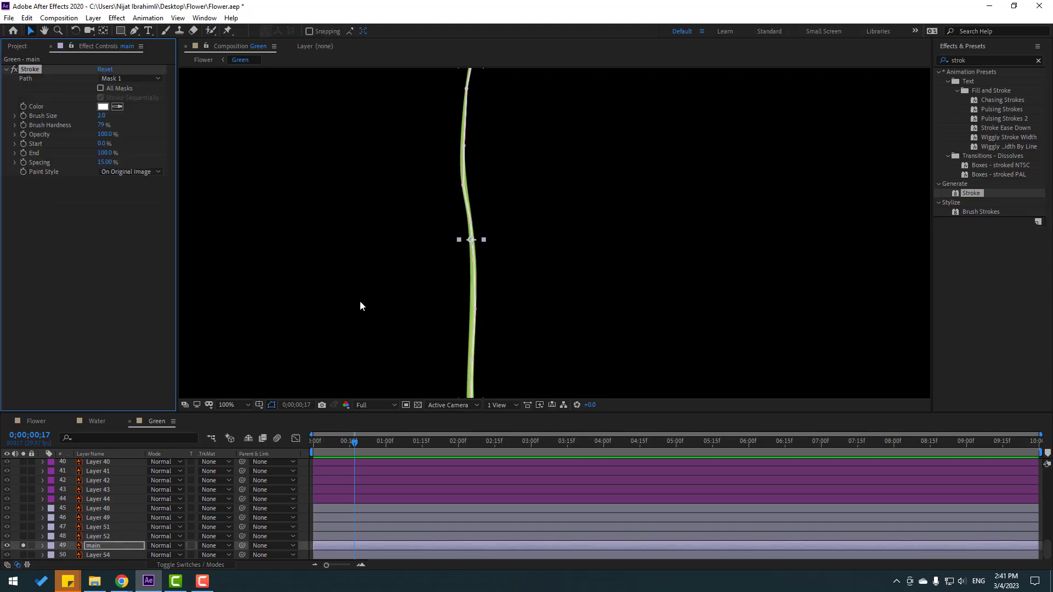
pyautogui.press(',')
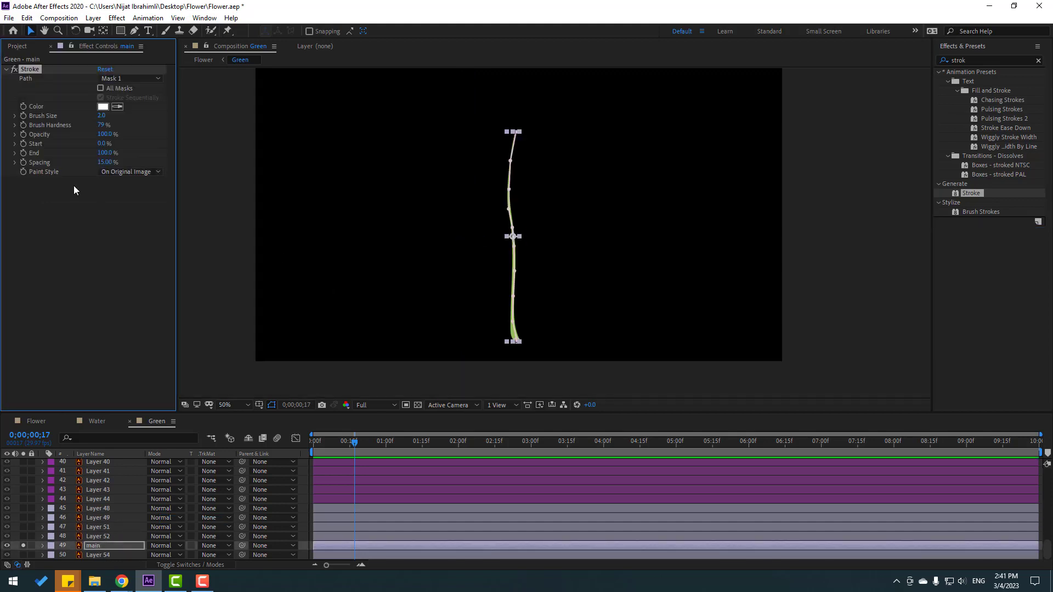
# Set the main stem's Stroke effect to the Reveal Original Image paint style with a brush size of 15.
pyautogui.click(129, 174)
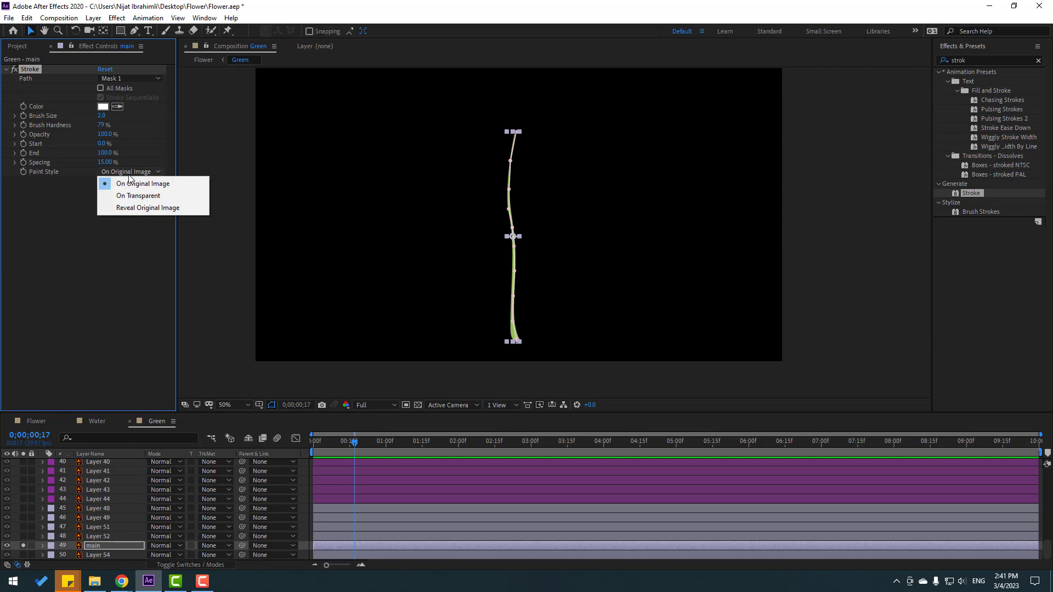
pyautogui.click(172, 207)
pyautogui.press('.')
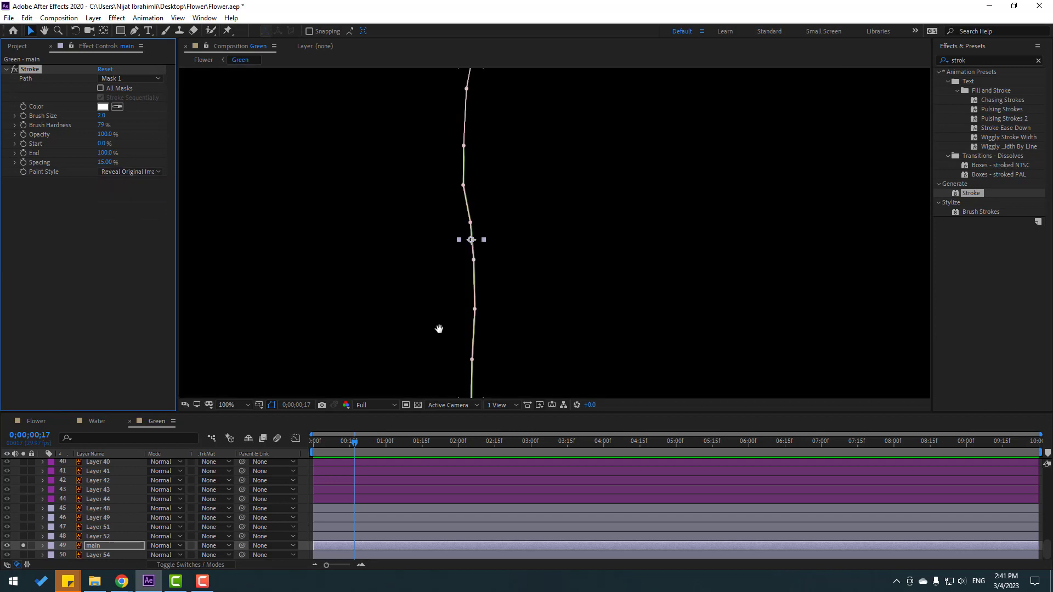
pyautogui.press('.')
pyautogui.scroll(-2, 492, 315)
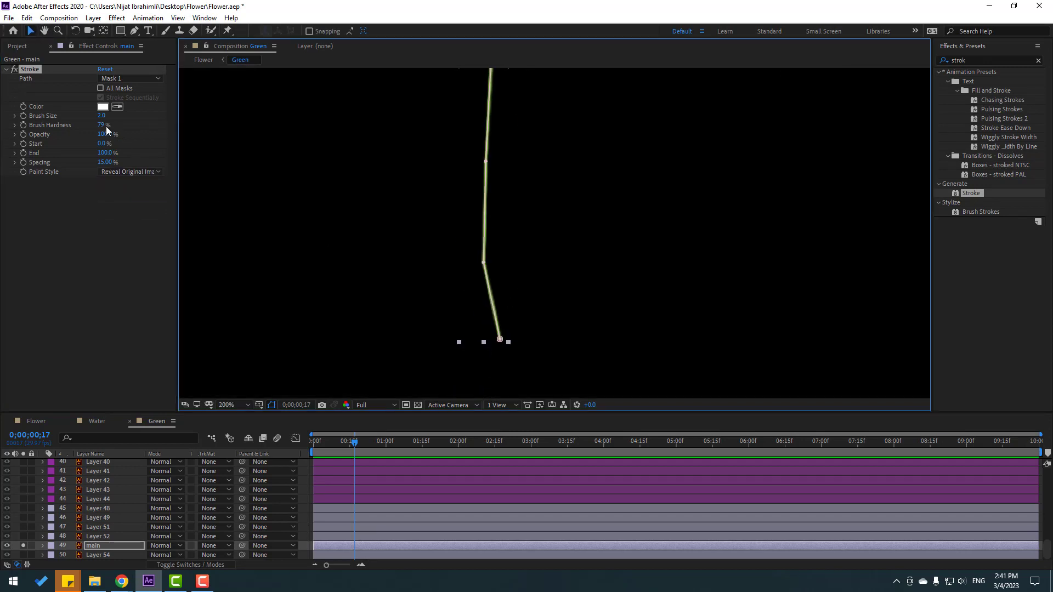
pyautogui.moveTo(103, 116); pyautogui.dragTo(115, 118)
pyautogui.write('1')
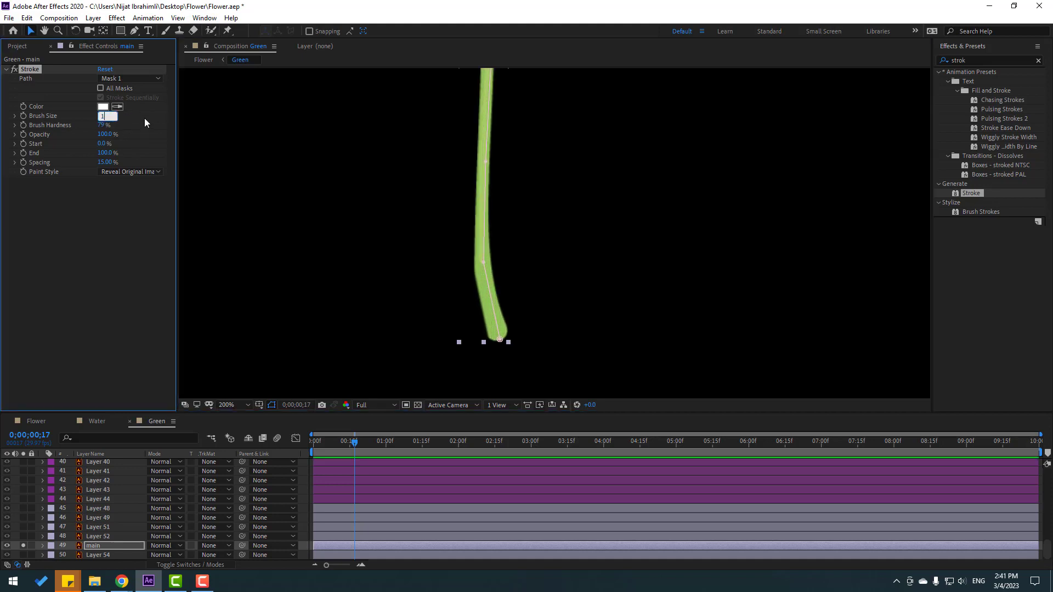
pyautogui.write('5')
pyautogui.press('Return')
pyautogui.press(',')
pyautogui.press(',')
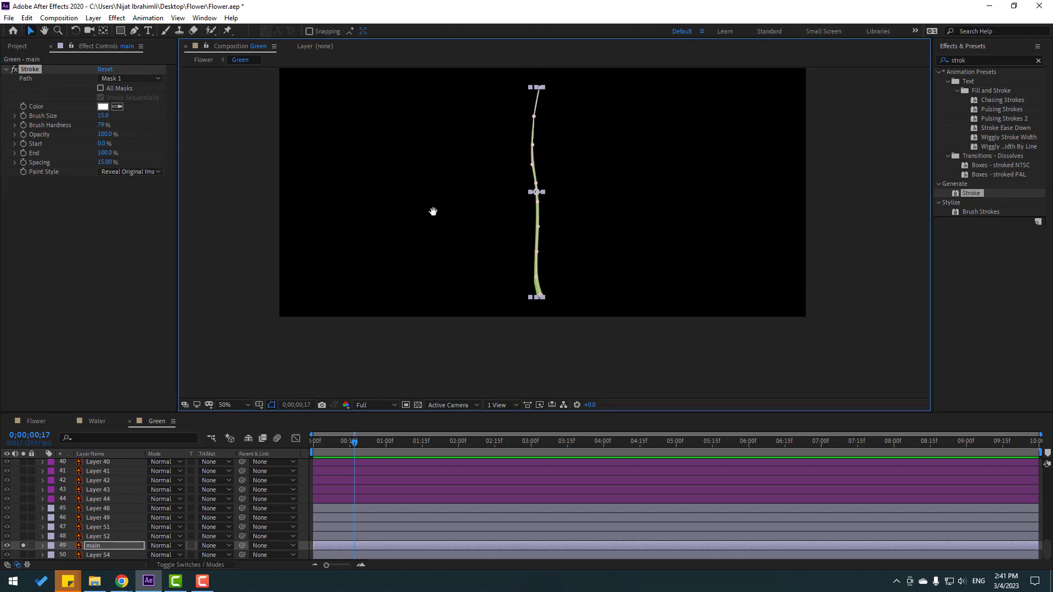
# At 0;00 on the main layer, set the Stroke effect's End to 0%, keyframe it and show the keyframe in the timeline.
pyautogui.moveTo(354, 442); pyautogui.dragTo(312, 444)
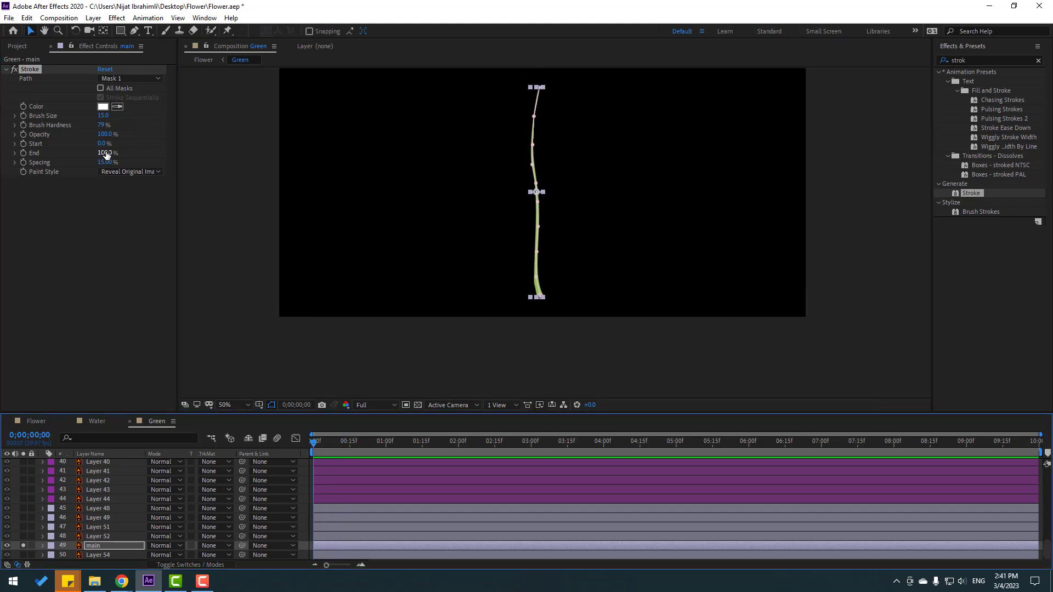
pyautogui.moveTo(106, 155); pyautogui.dragTo(69, 171)
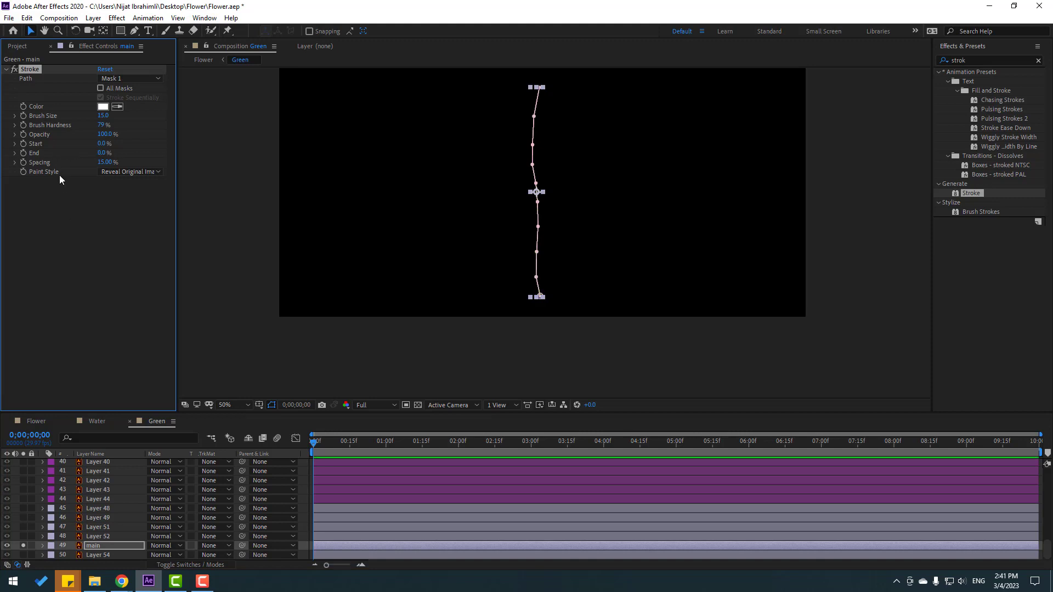
pyautogui.click(24, 154)
pyautogui.click(363, 542)
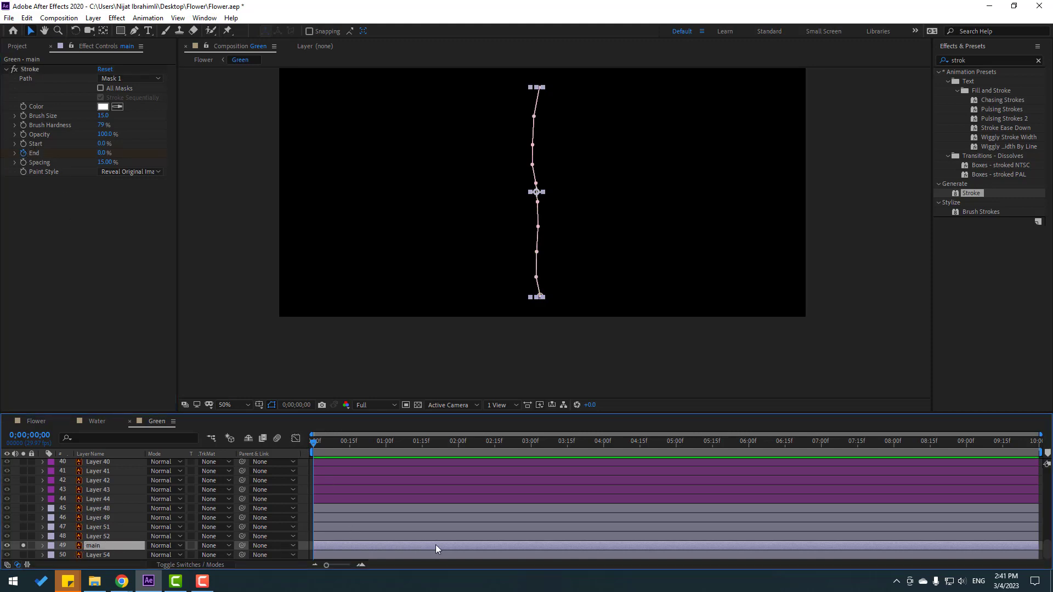
pyautogui.press('u')
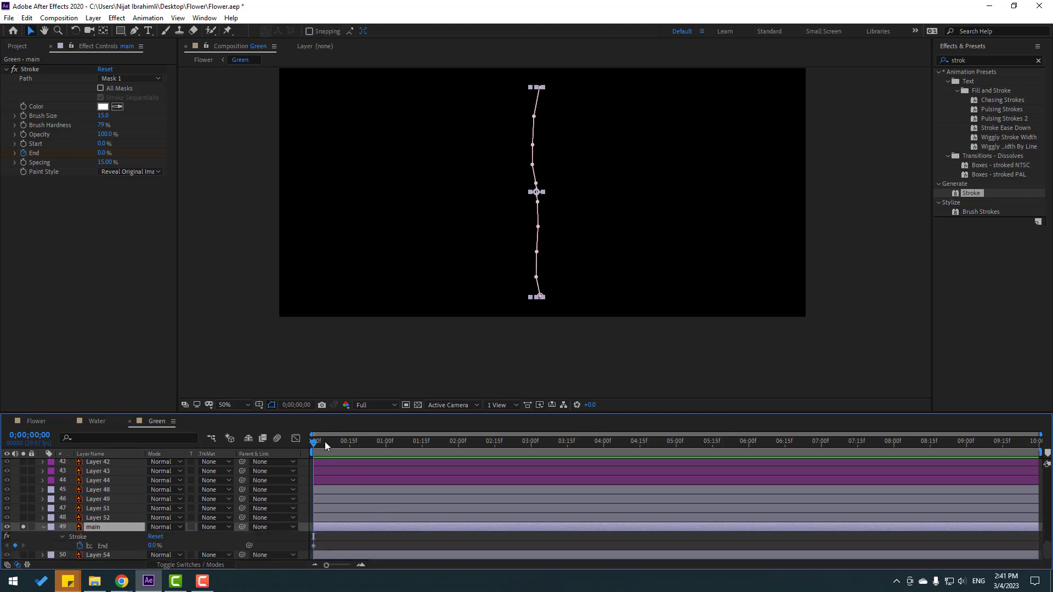
# Set the main stem's Stroke End to 100% at 0;00;01;00 and preview the growth.
pyautogui.moveTo(325, 442); pyautogui.dragTo(382, 444)
pyautogui.click(101, 153)
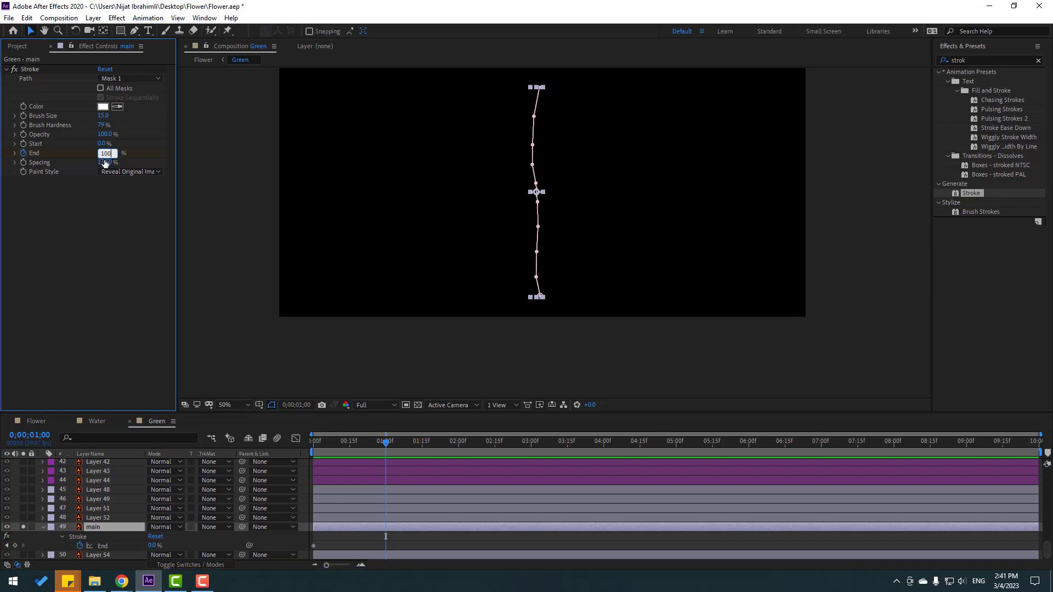
pyautogui.write('100')
pyautogui.press('Return')
pyautogui.click(417, 539)
pyautogui.press('space')
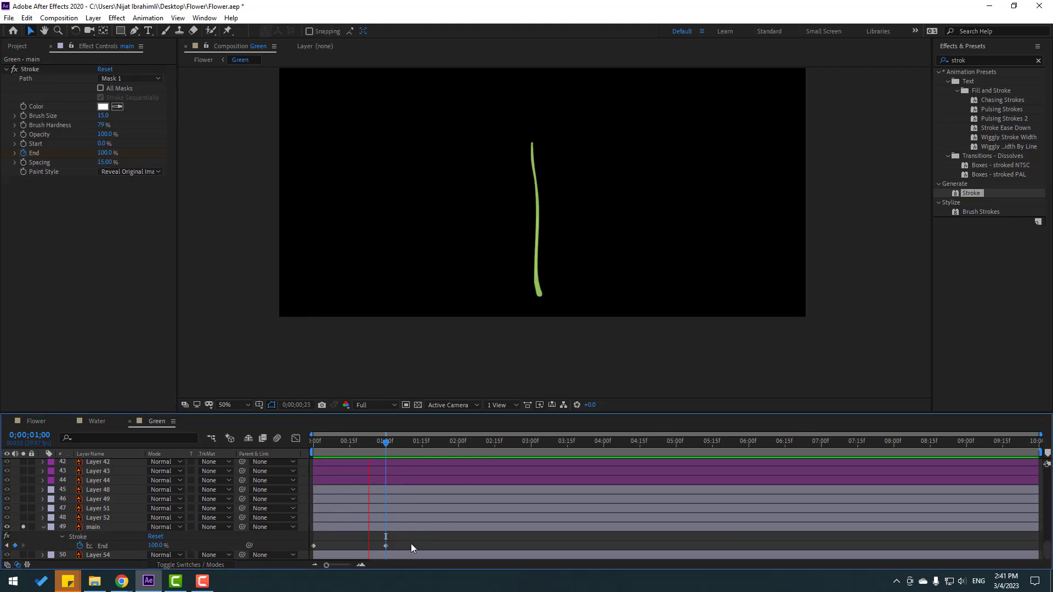
# Apply Easy Ease to both End keyframes of the main stem's Stroke effect and preview the motion.
pyautogui.moveTo(420, 540); pyautogui.dragTo(314, 546)
pyautogui.rightClick(313, 545)
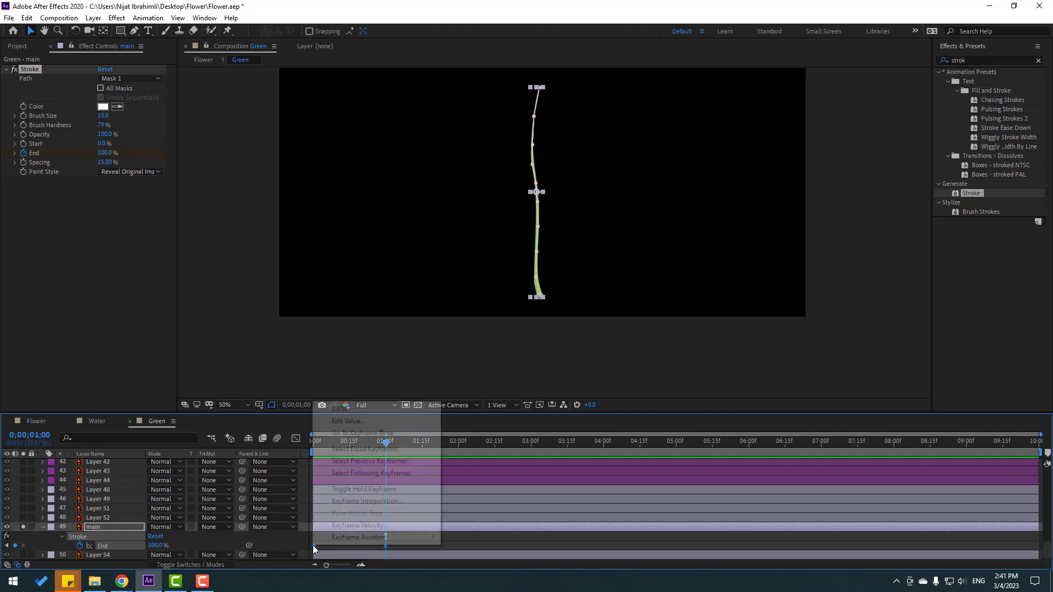
pyautogui.moveTo(383, 537)
pyautogui.click(503, 464)
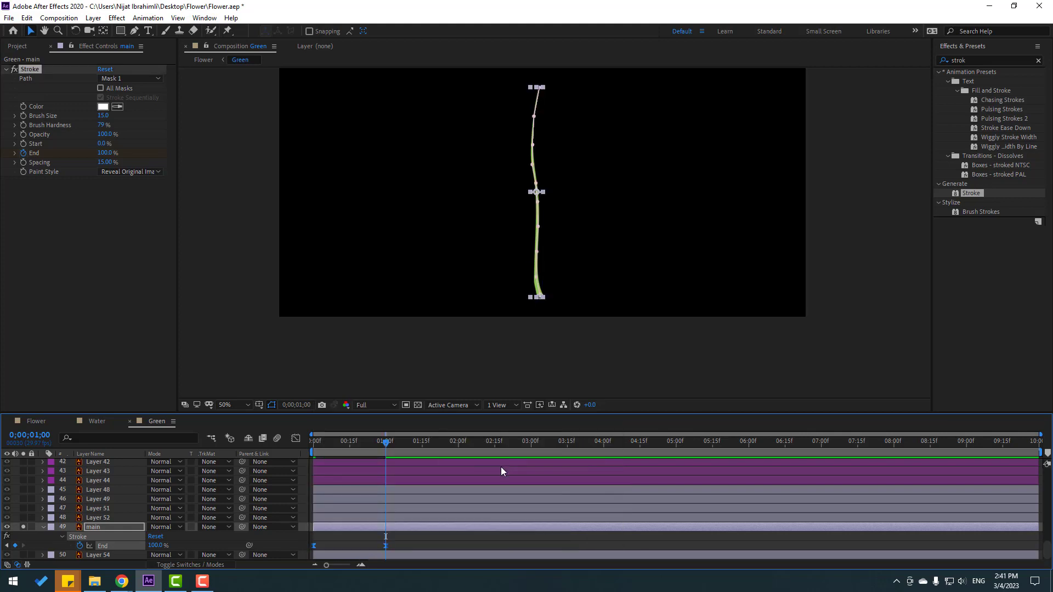
pyautogui.press('space')
pyautogui.press('space')
# Slow the main stem's growth by moving its second End keyframe to about 2.8 seconds, and preview it.
pyautogui.click(398, 545)
pyautogui.moveTo(386, 546); pyautogui.dragTo(517, 542)
pyautogui.press('space')
pyautogui.press('space')
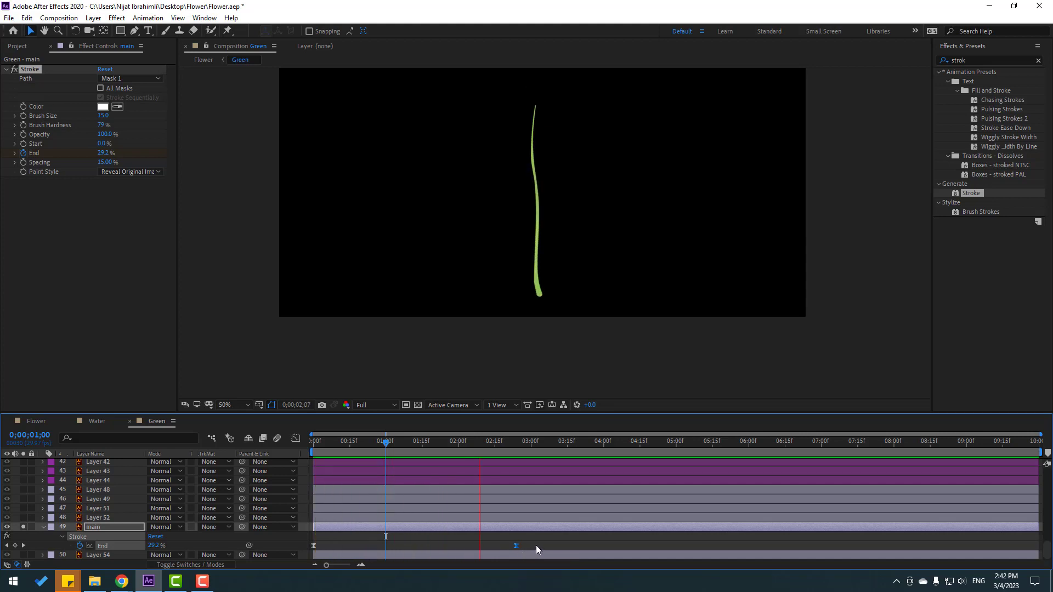
pyautogui.press('space')
# Copy the main layer's Stroke effect, collapse the layer's properties and turn off its solo.
pyautogui.click(82, 539)
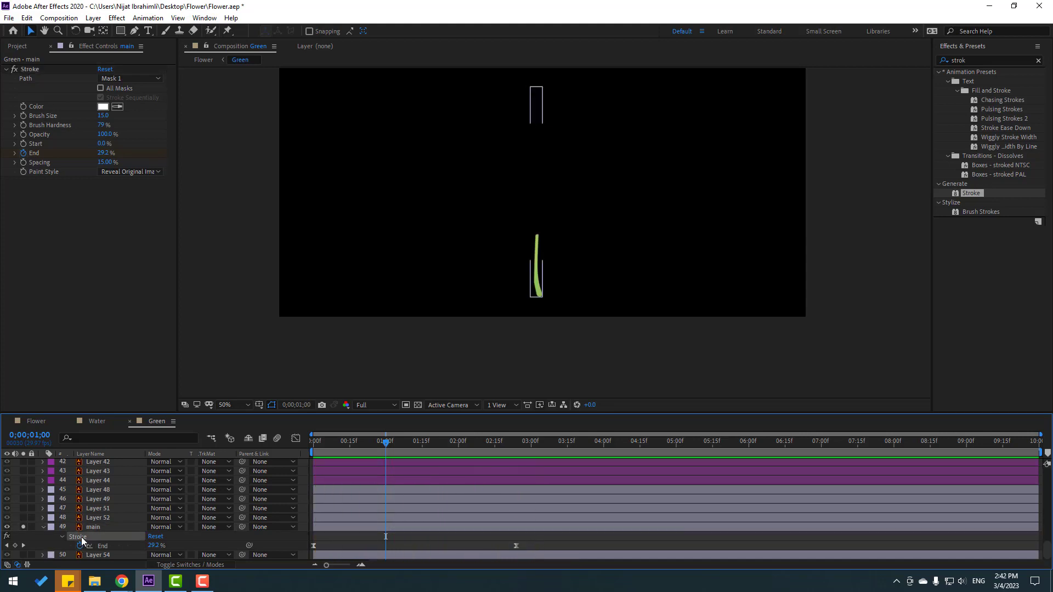
pyautogui.click(81, 537)
pyautogui.click(44, 527)
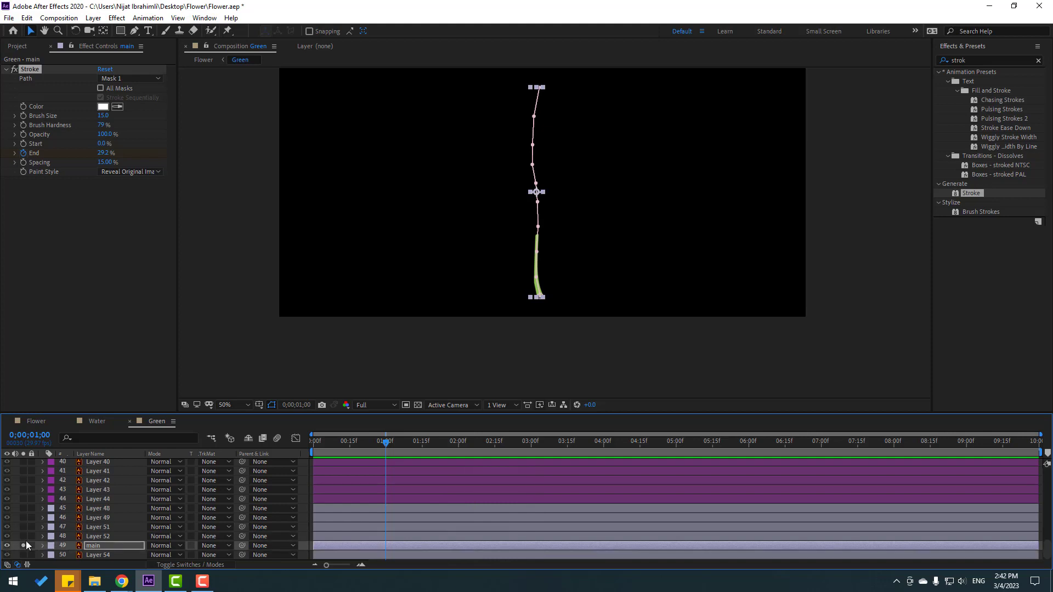
pyautogui.click(24, 545)
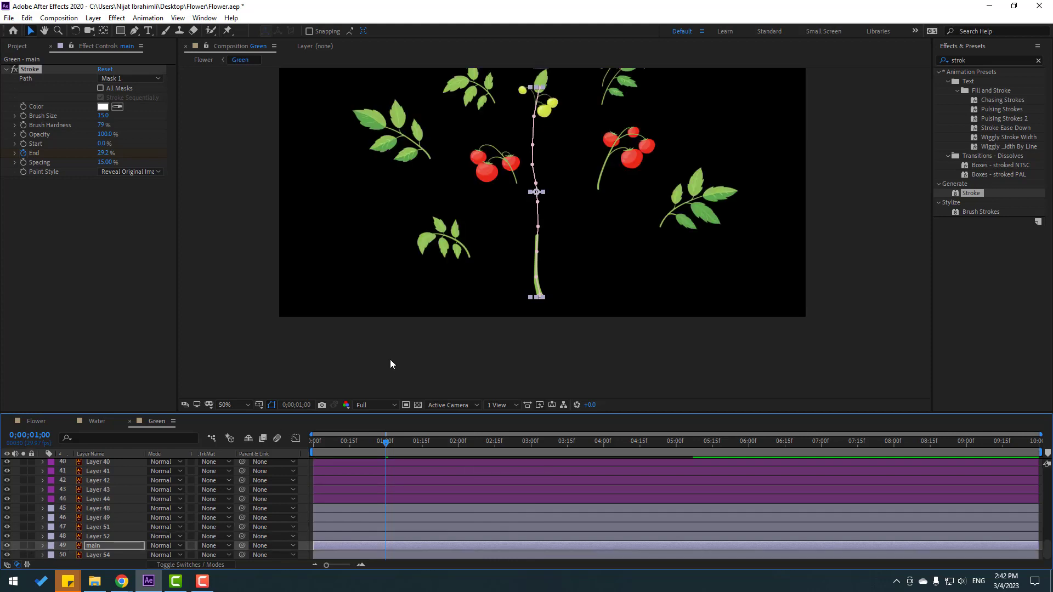
pyautogui.click(386, 349)
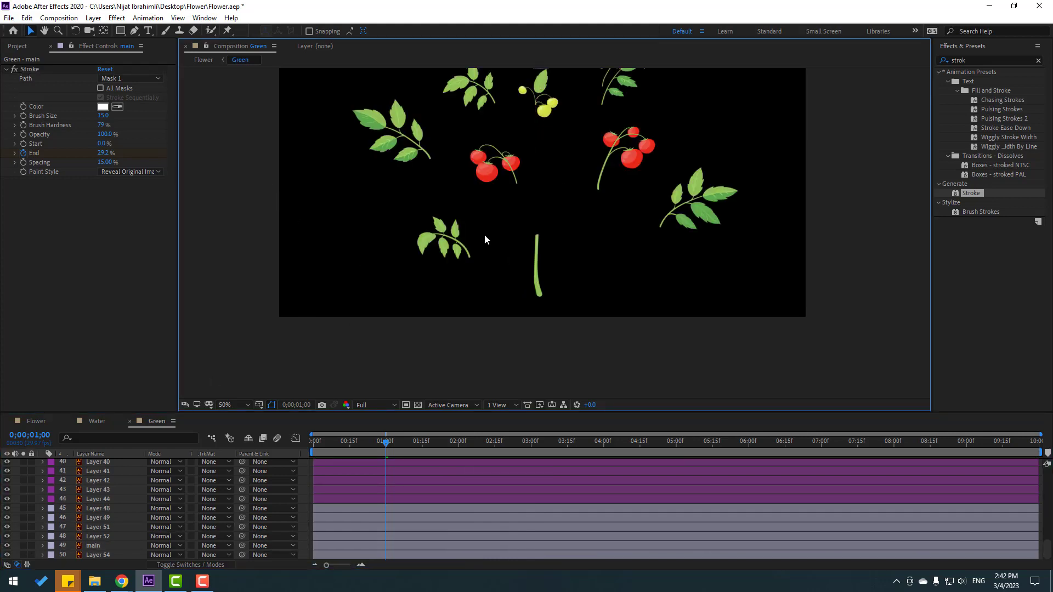
# Select the stem of the lowest leaf branch, Layer 9, return the current time to 0;00 and solo the layer.
pyautogui.press('.')
pyautogui.click(394, 277)
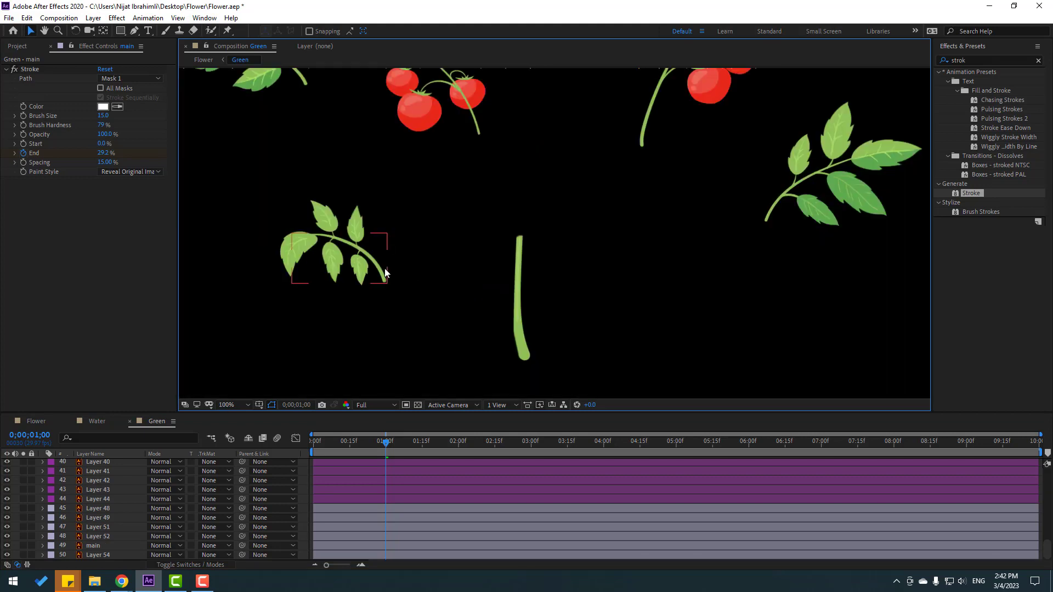
pyautogui.moveTo(398, 277); pyautogui.dragTo(384, 273)
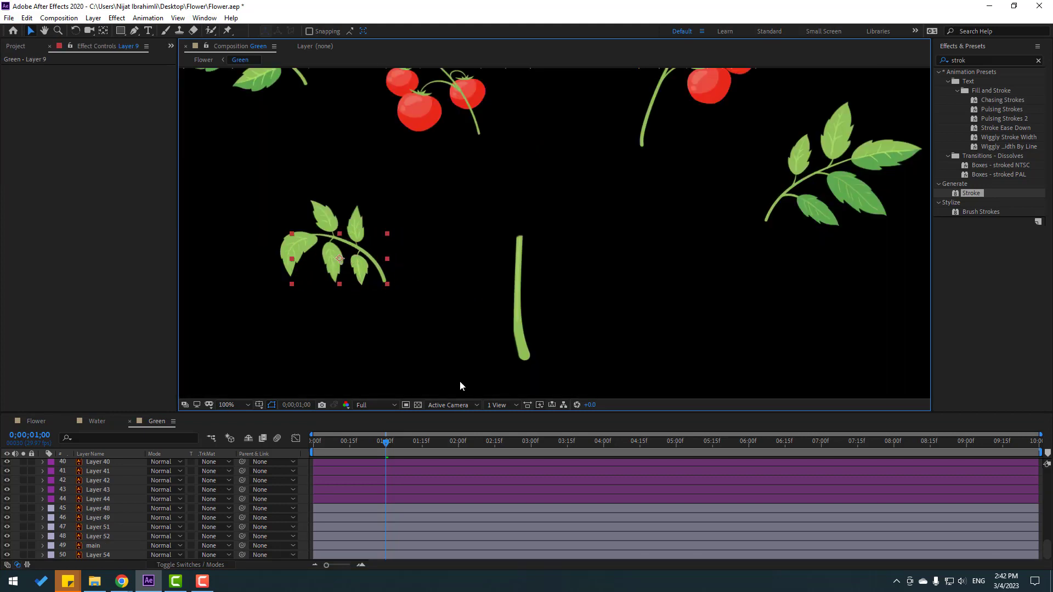
pyautogui.moveTo(386, 443)
pyautogui.mouseDown()
pyautogui.moveTo(340, 446)
pyautogui.moveTo(284, 387)
pyautogui.mouseUp()
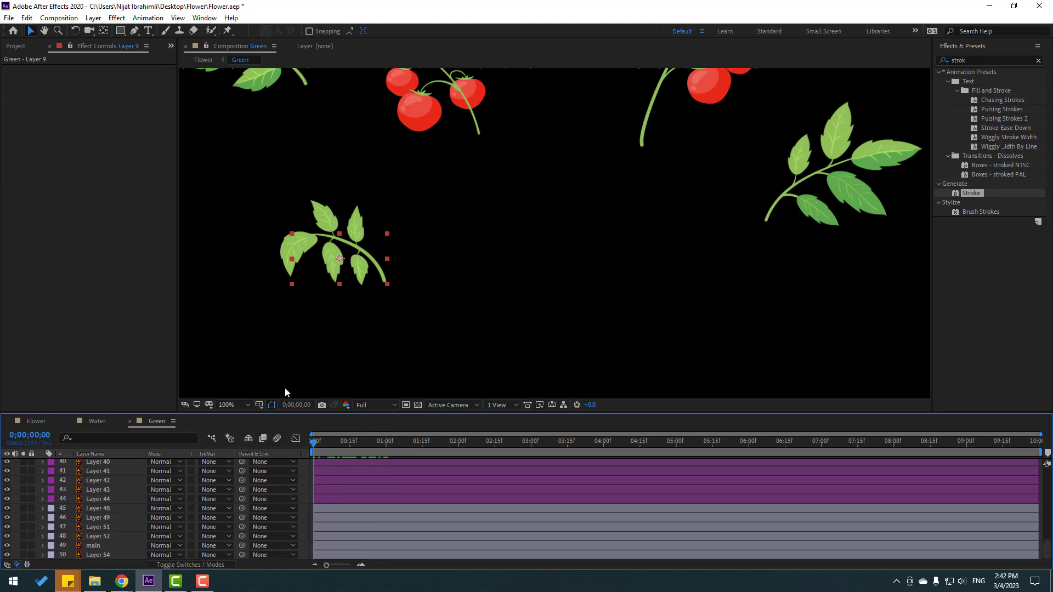
pyautogui.scroll(10, 146, 500)
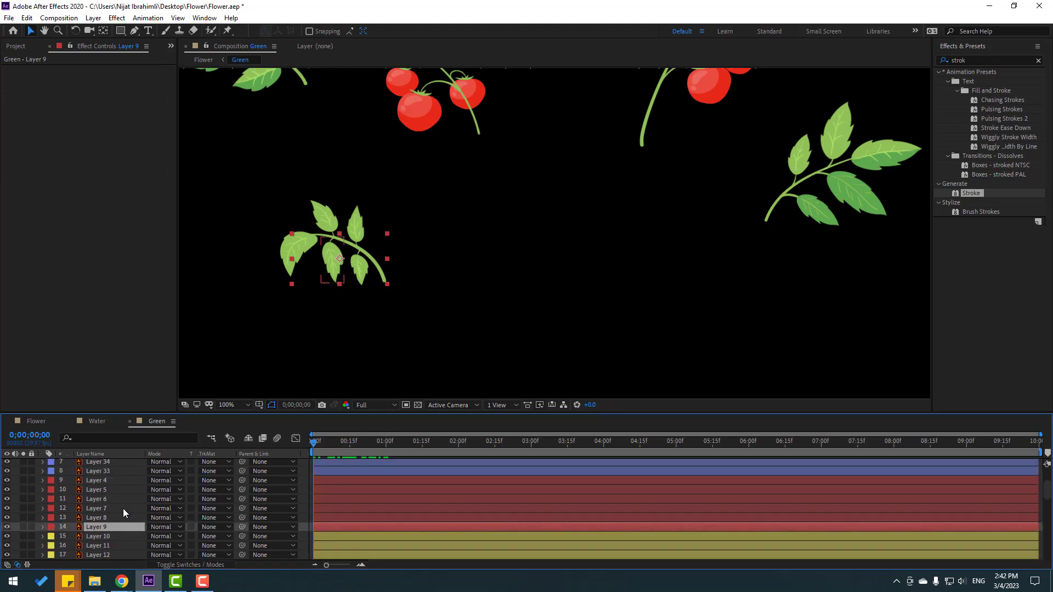
pyautogui.click(23, 527)
pyautogui.moveTo(370, 317); pyautogui.dragTo(543, 313)
pyautogui.scroll(1, 568, 294)
# Draw an open eight-point mask path with the Pen tool along Layer 9's stem, from its thick base to its thin tip, curving the last point.
pyautogui.click(133, 32)
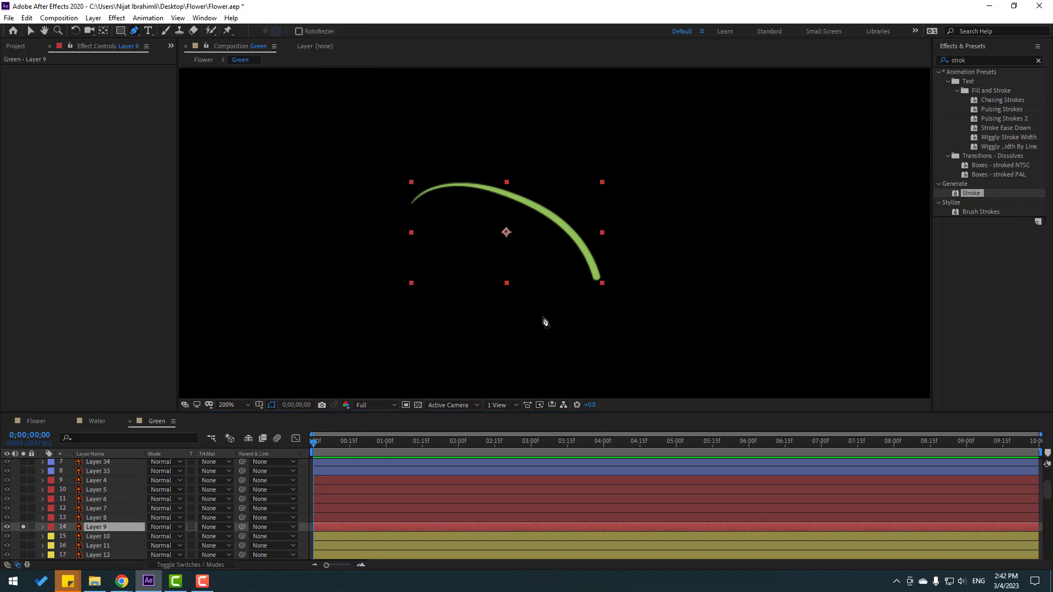
pyautogui.click(597, 278)
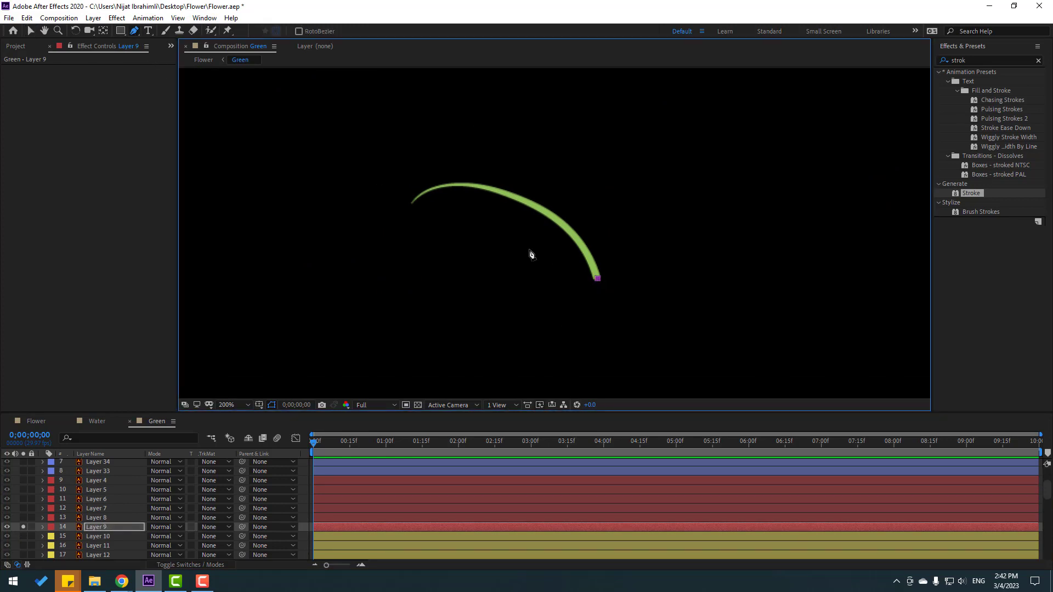
pyautogui.click(579, 242)
pyautogui.click(527, 203)
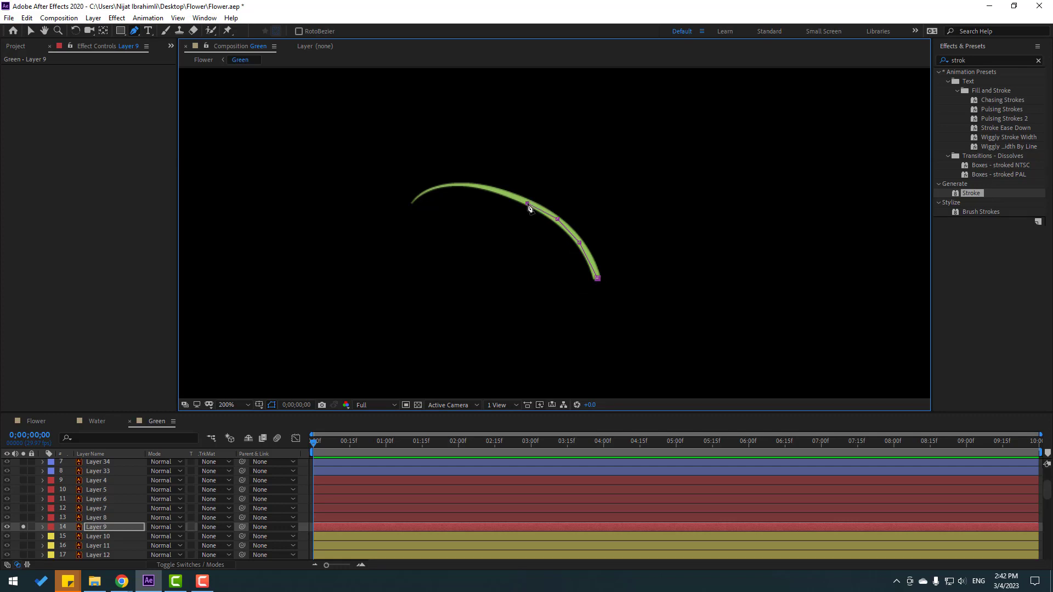
pyautogui.click(498, 190)
pyautogui.click(469, 186)
pyautogui.click(445, 185)
pyautogui.moveTo(412, 203); pyautogui.dragTo(398, 220)
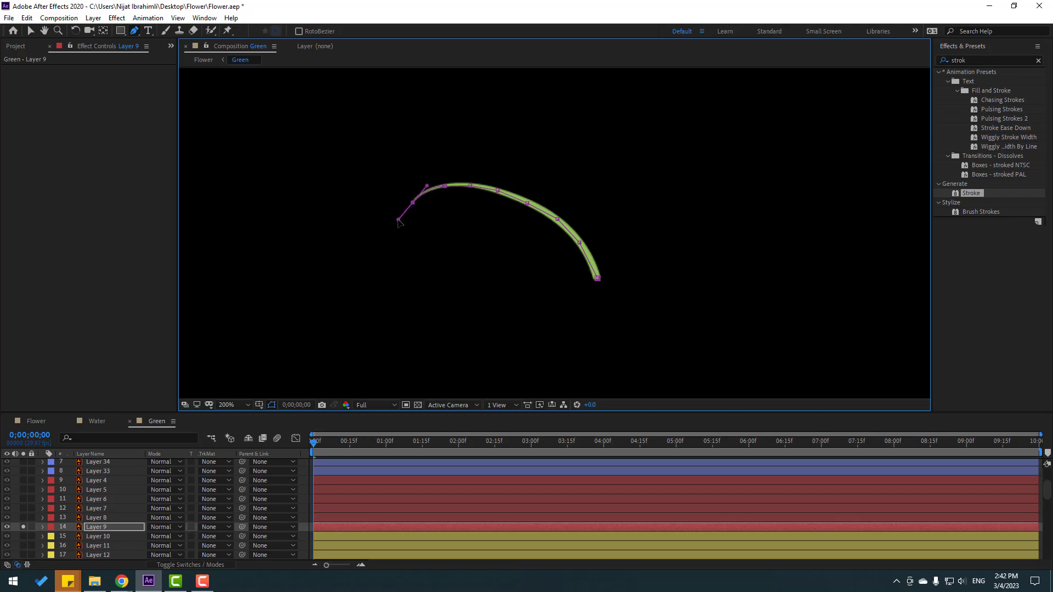
pyautogui.click(31, 30)
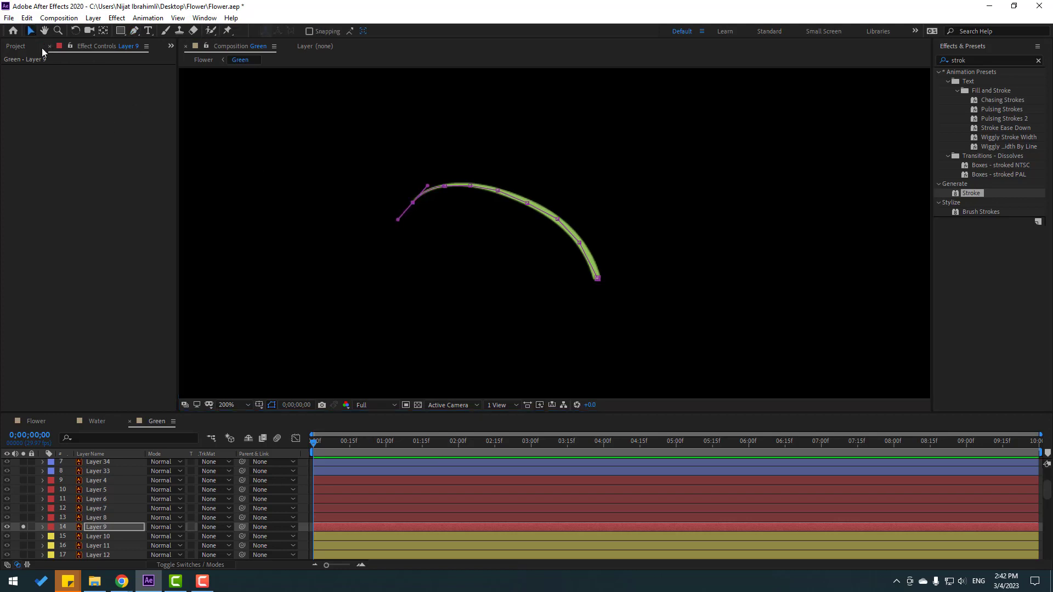
# Paste the copied Stroke effect onto Layer 9 and preview its growth.
pyautogui.hotkey('ctrl', 'v')
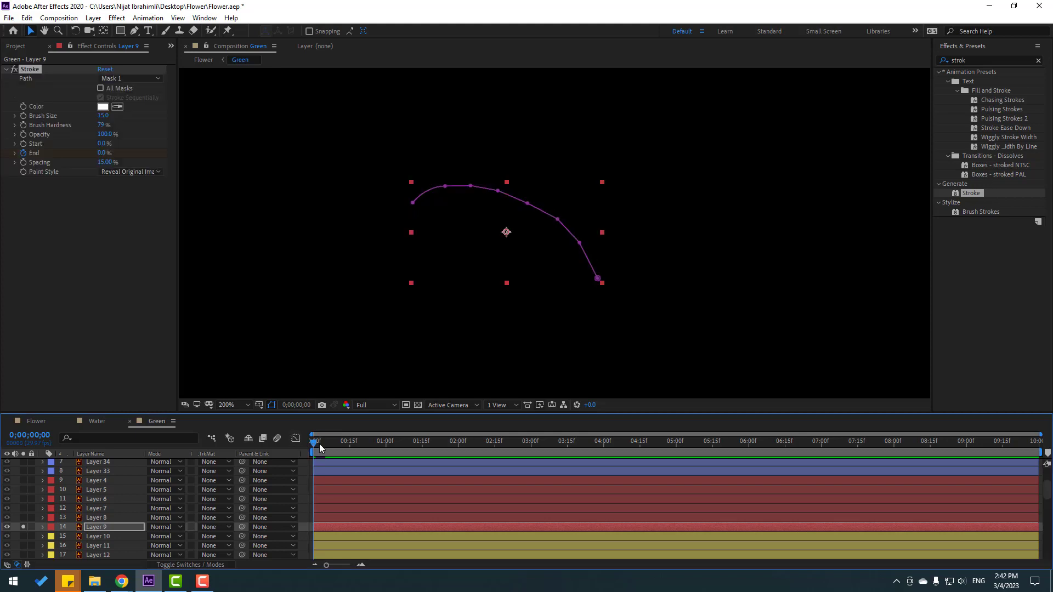
pyautogui.press('space')
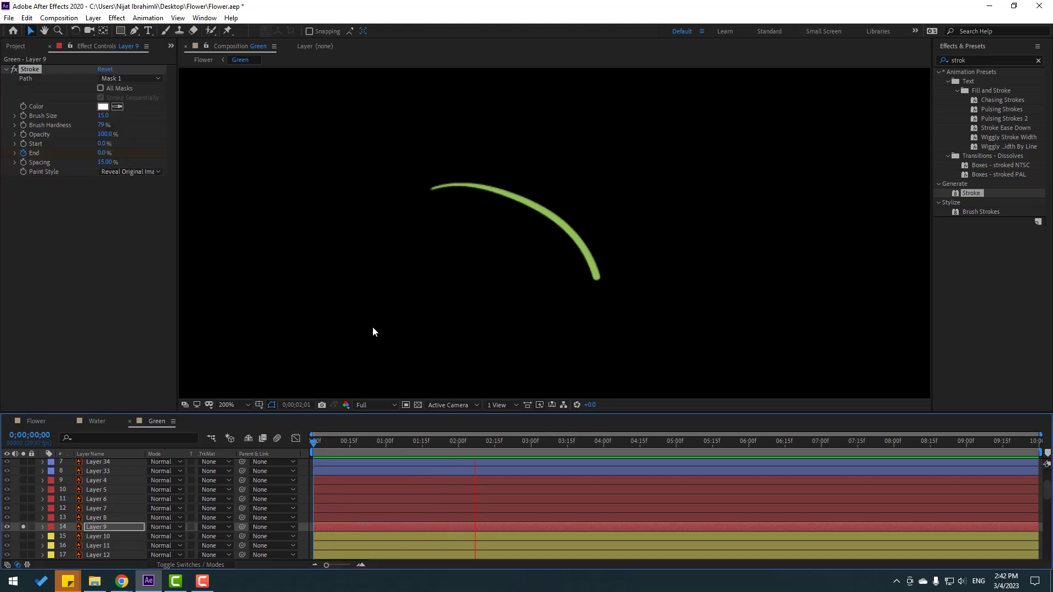
pyautogui.press('space')
# Speed up Layer 9's growth by moving its second End keyframe first to about 1;15, and finally to just past 1 second, previewing each timing.
pyautogui.press('u')
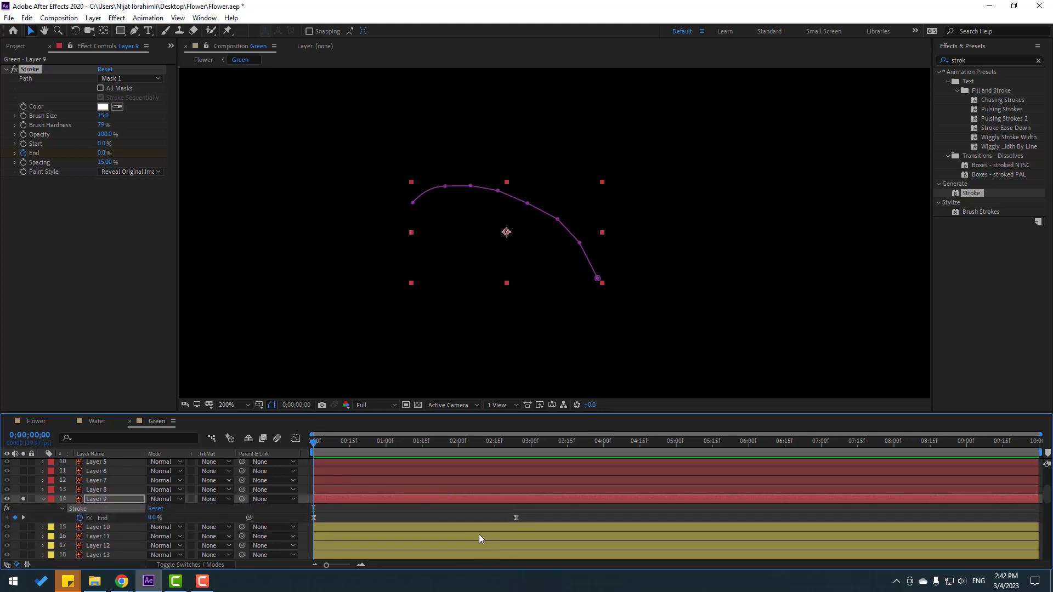
pyautogui.moveTo(517, 518); pyautogui.dragTo(423, 519)
pyautogui.click(452, 516)
pyautogui.press('space')
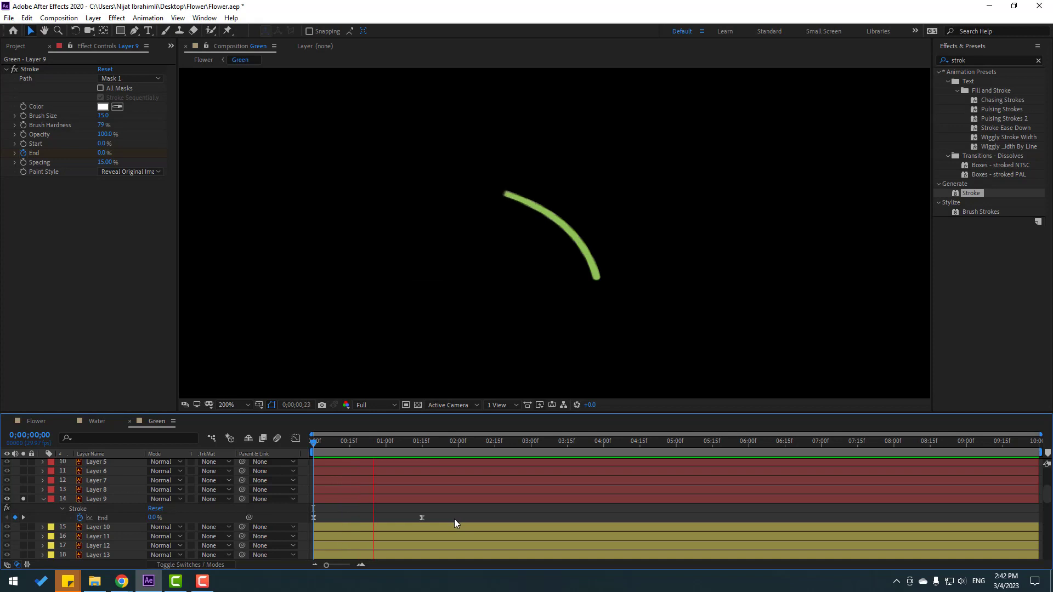
pyautogui.press('space')
pyautogui.moveTo(422, 517); pyautogui.dragTo(392, 520)
pyautogui.press('space')
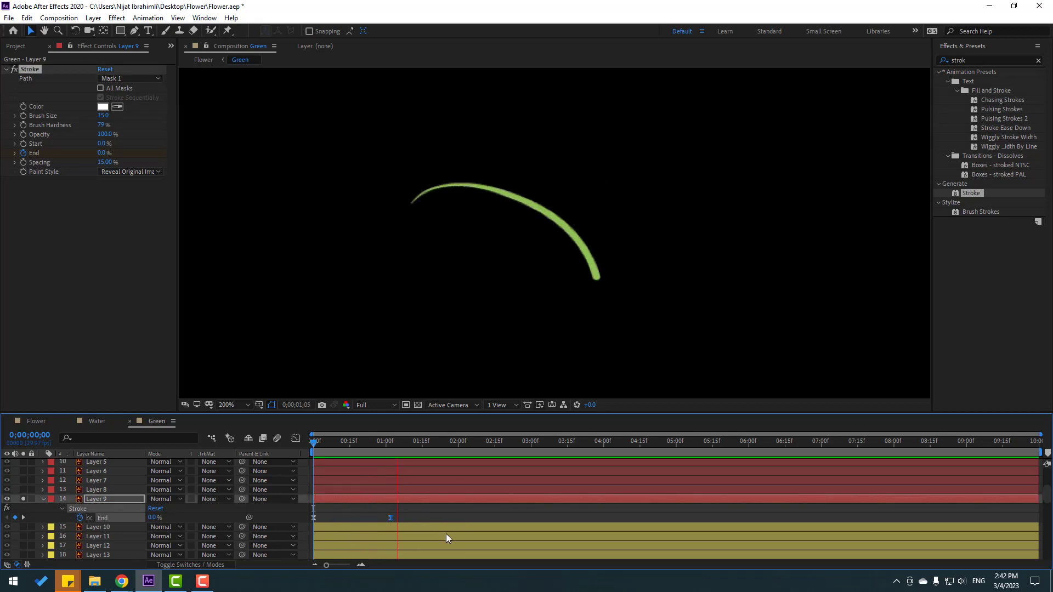
pyautogui.press('space')
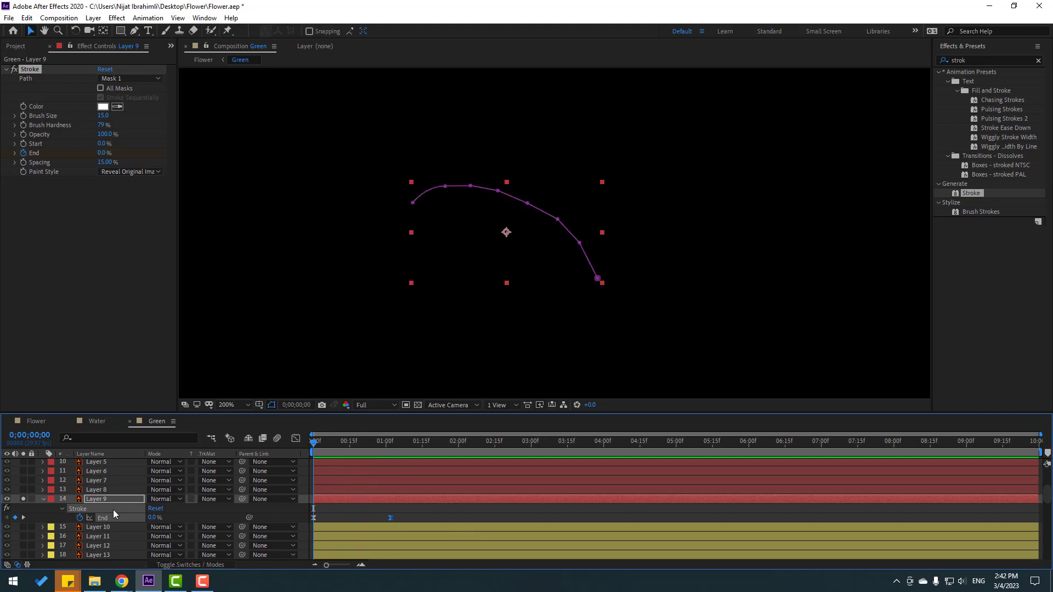
# Turn off Layer 9's solo, move the current time to 0;00;01;12 and deselect the layer.
pyautogui.click(24, 499)
pyautogui.scroll(-4, 465, 286)
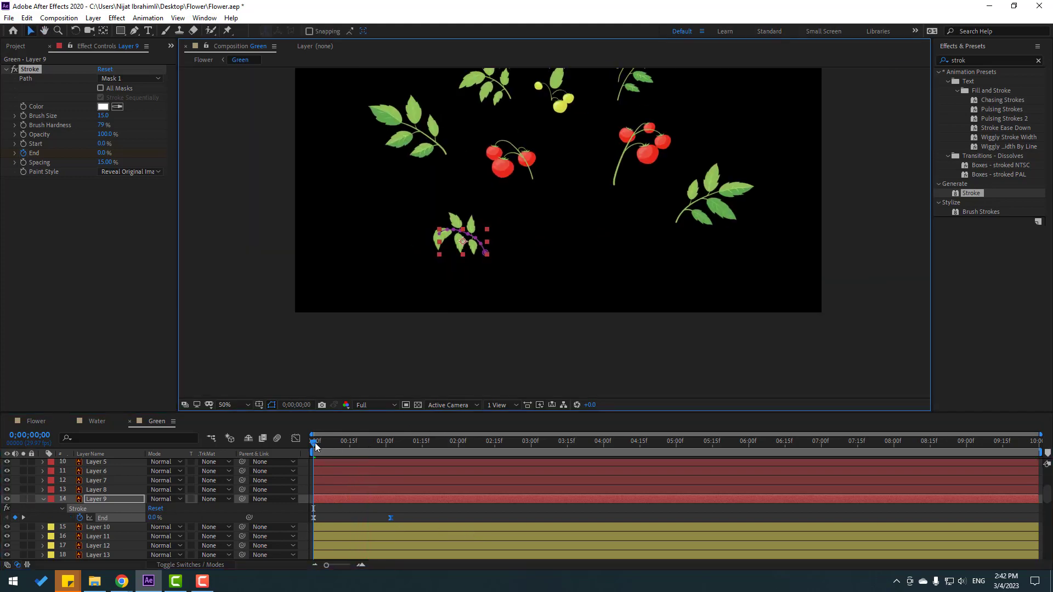
pyautogui.moveTo(316, 443)
pyautogui.mouseDown()
pyautogui.moveTo(428, 441)
pyautogui.moveTo(415, 442)
pyautogui.mouseUp()
pyautogui.click(466, 344)
pyautogui.scroll(2, 424, 248)
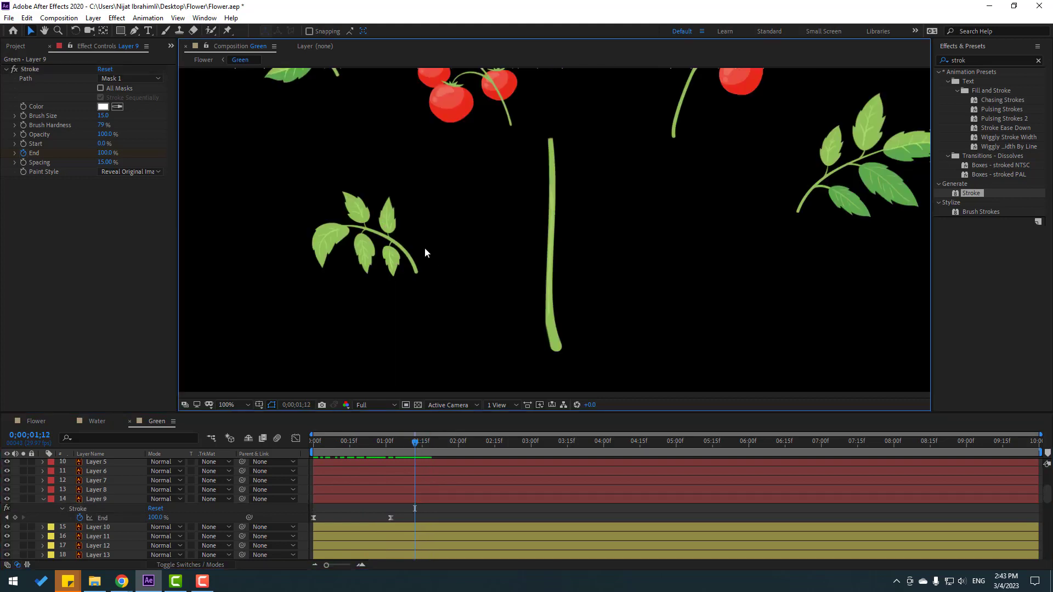
# Move Layer 9's branch so its thick base attaches to the lower part of the main stem, and deselect it.
pyautogui.click(413, 256)
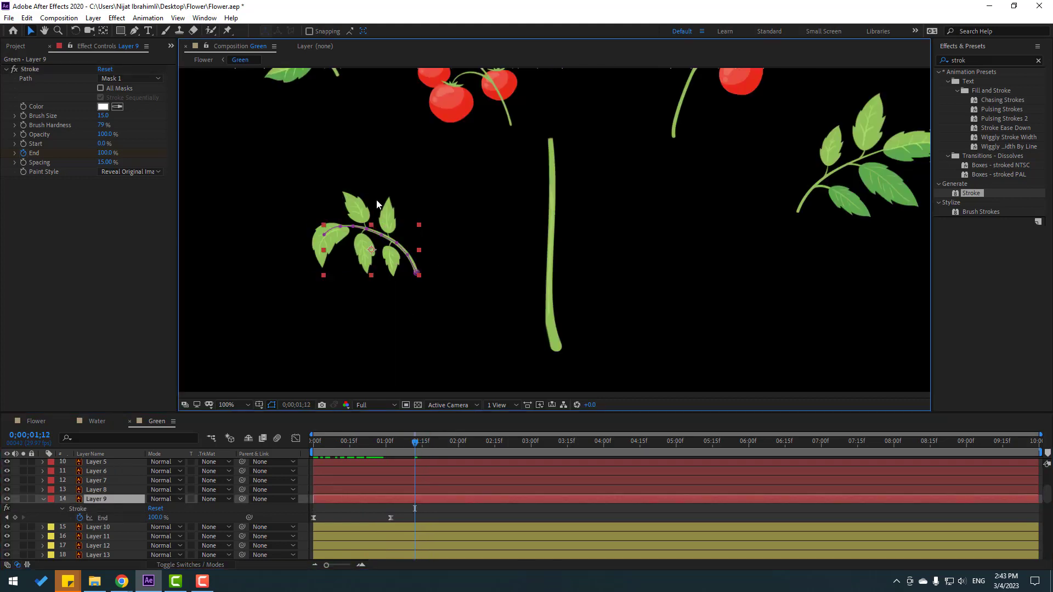
pyautogui.moveTo(371, 252)
pyautogui.mouseDown()
pyautogui.moveTo(469, 260)
pyautogui.moveTo(503, 284)
pyautogui.mouseUp()
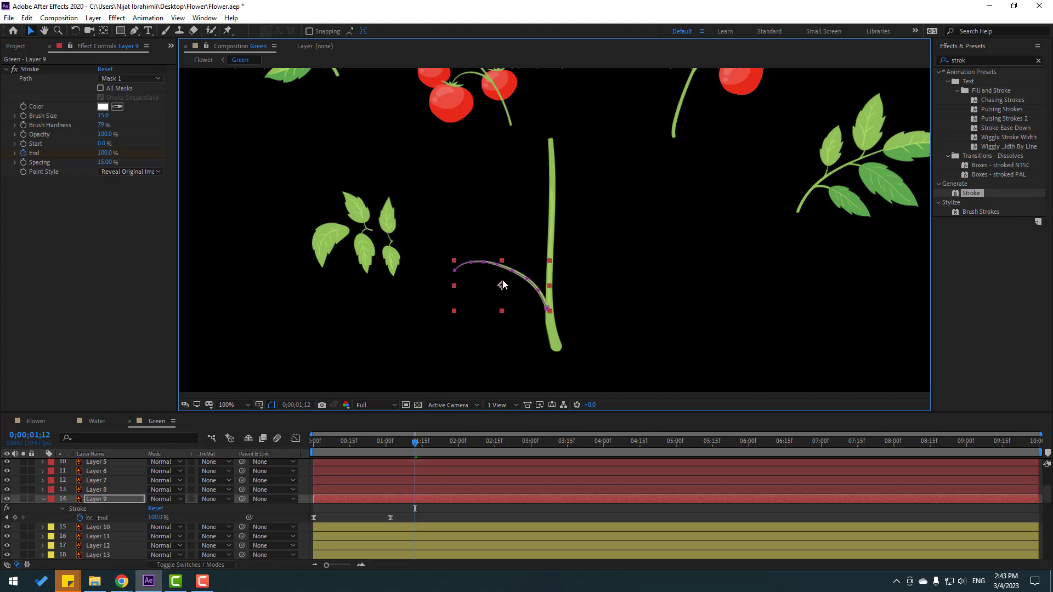
pyautogui.click(474, 520)
# Delay Layer 9 so that it starts at about 0;00;00;15, and preview it growing after the main stem.
pyautogui.moveTo(334, 441); pyautogui.dragTo(367, 442)
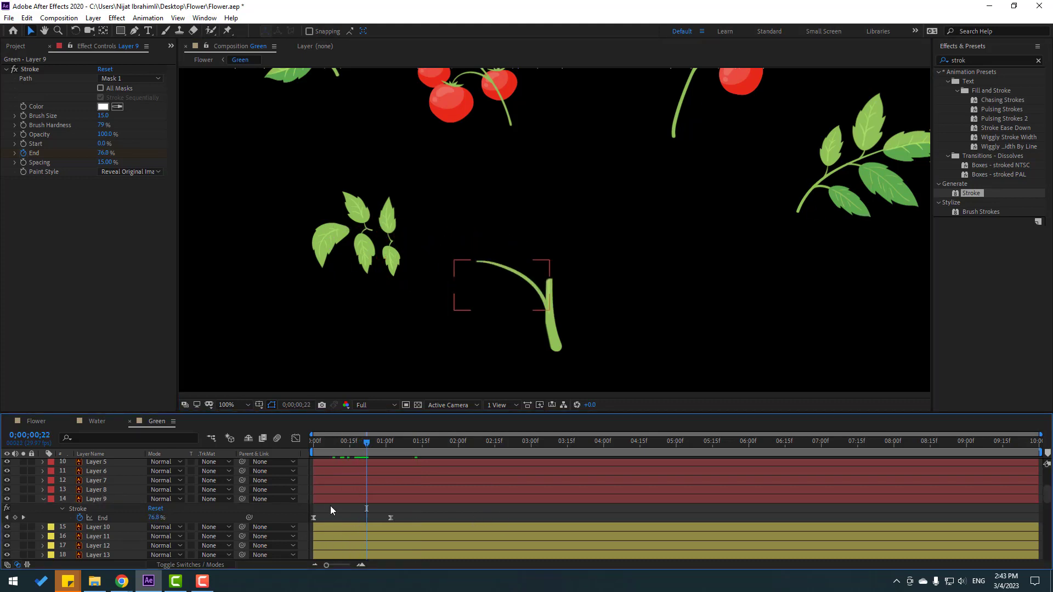
pyautogui.moveTo(332, 502); pyautogui.dragTo(369, 498)
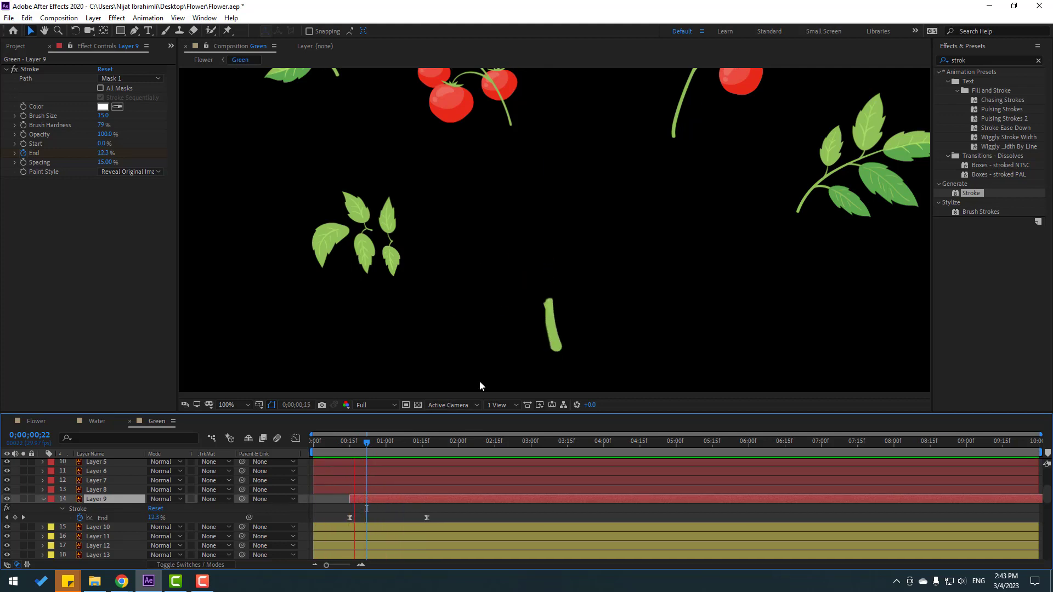
pyautogui.scroll(-2, 488, 354)
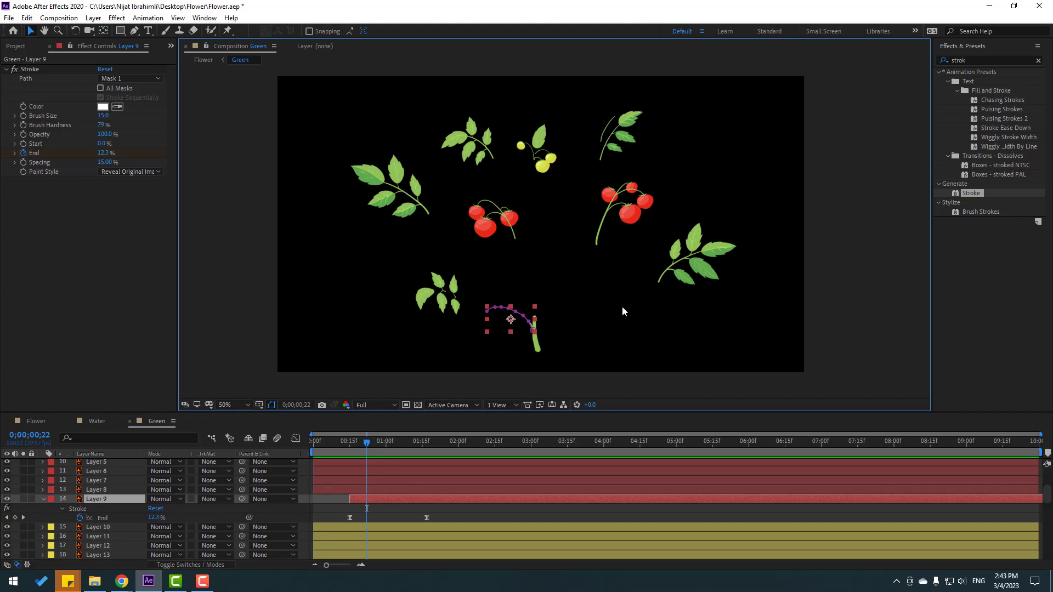
# Keyframe the soloed leaf Layer 6's Scale at 0% at 0;00;00;00.
pyautogui.scroll(2, 436, 323)
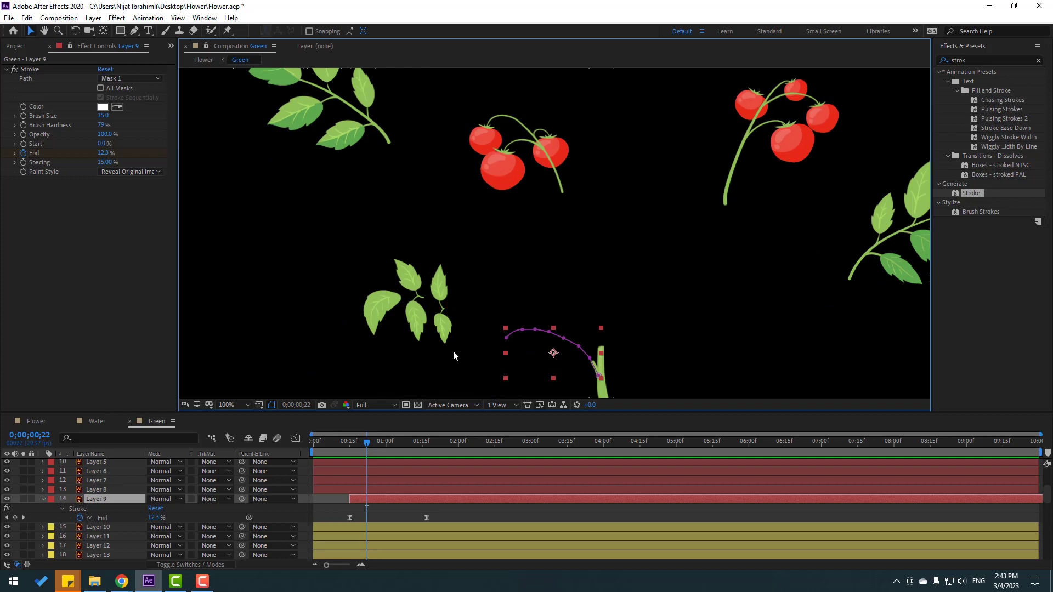
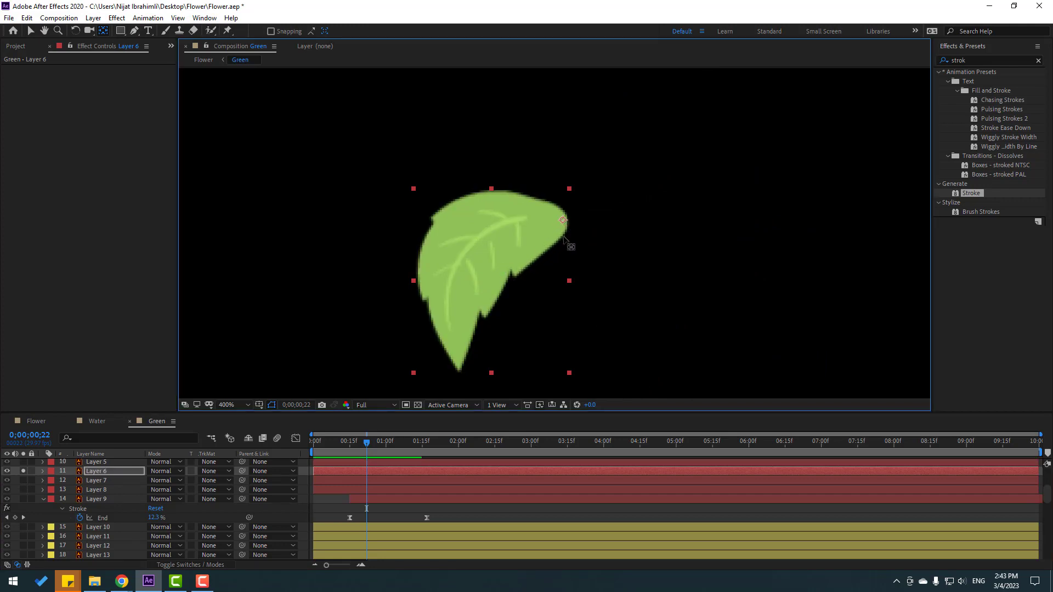
pyautogui.click(32, 31)
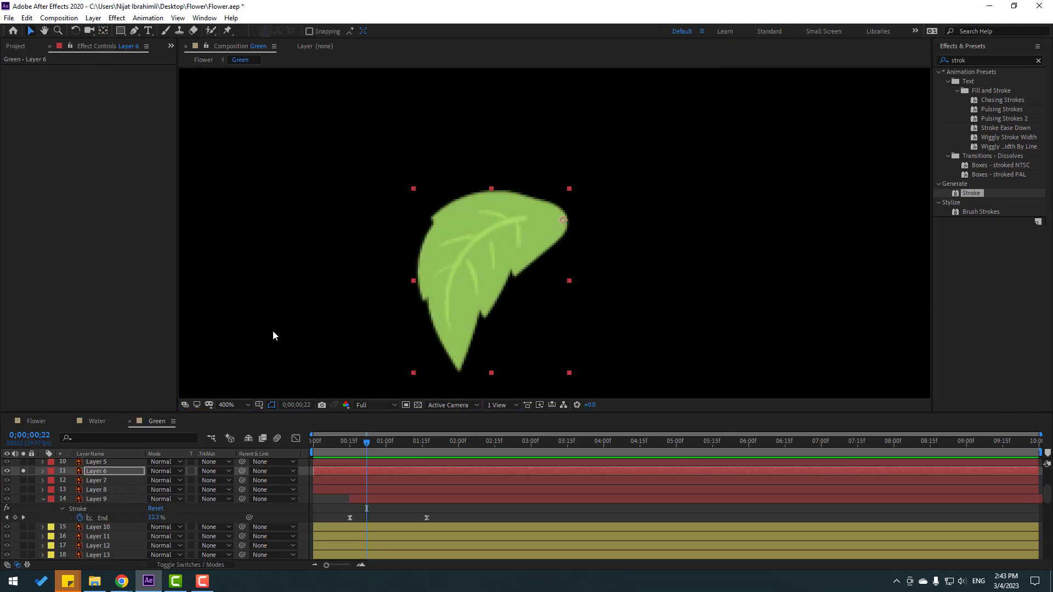
pyautogui.moveTo(360, 445); pyautogui.dragTo(315, 448)
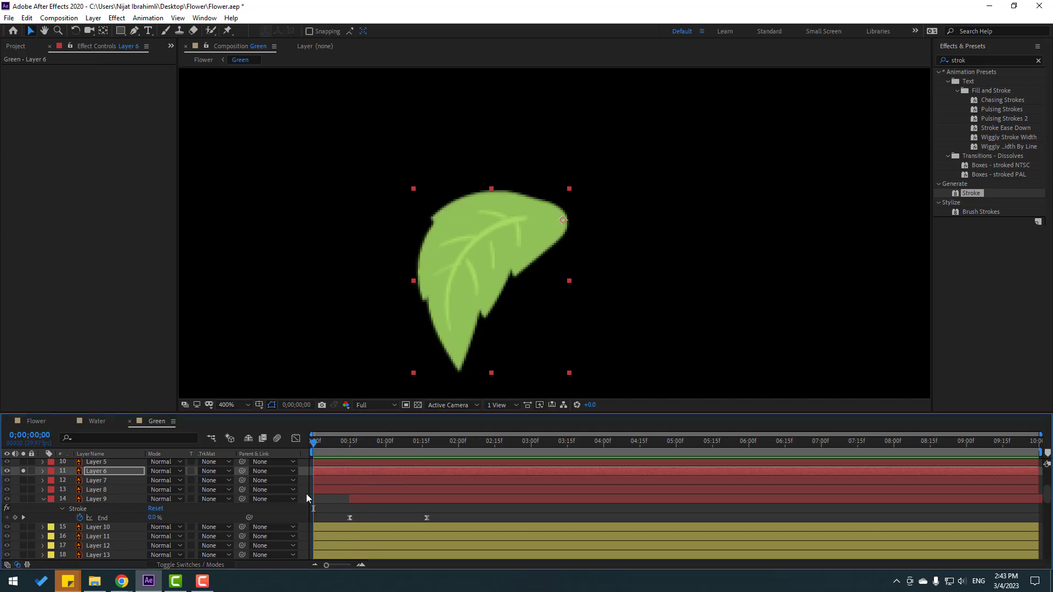
pyautogui.press('s')
pyautogui.click(161, 481)
pyautogui.write('00')
pyautogui.press('Return')
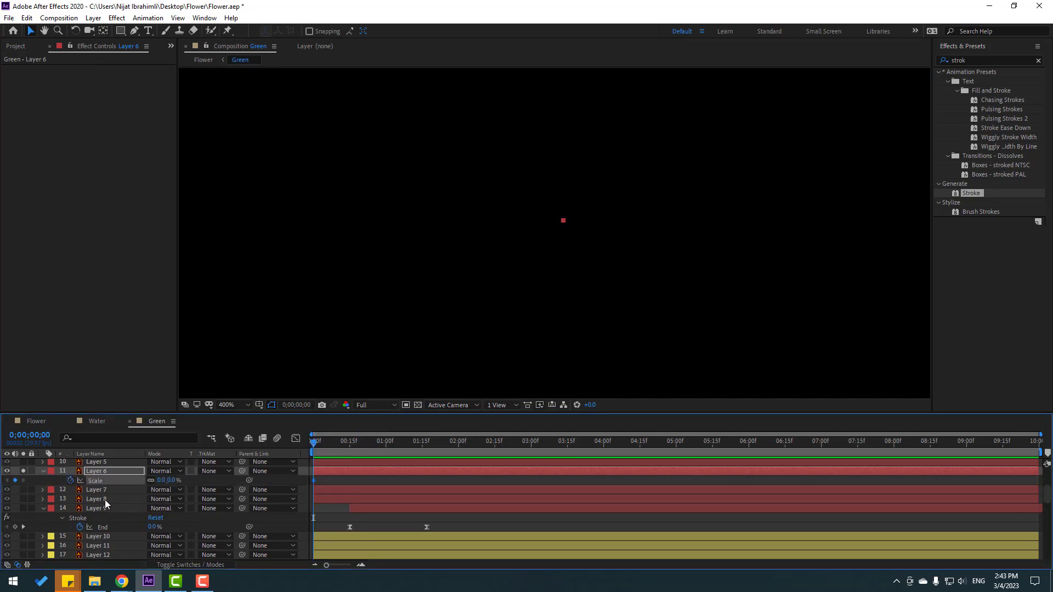
# Keyframe Layer 6's Scale at 100% at 0;00;01;00 and apply Easy Ease to both Scale keyframes.
pyautogui.moveTo(390, 449); pyautogui.dragTo(384, 449)
pyautogui.click(163, 481)
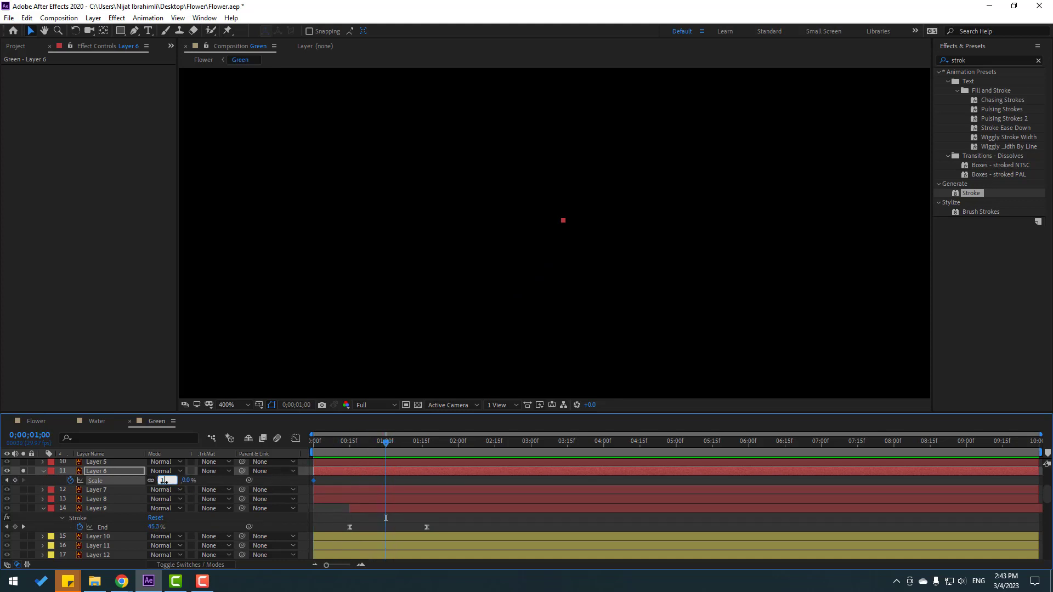
pyautogui.write('100')
pyautogui.press('Return')
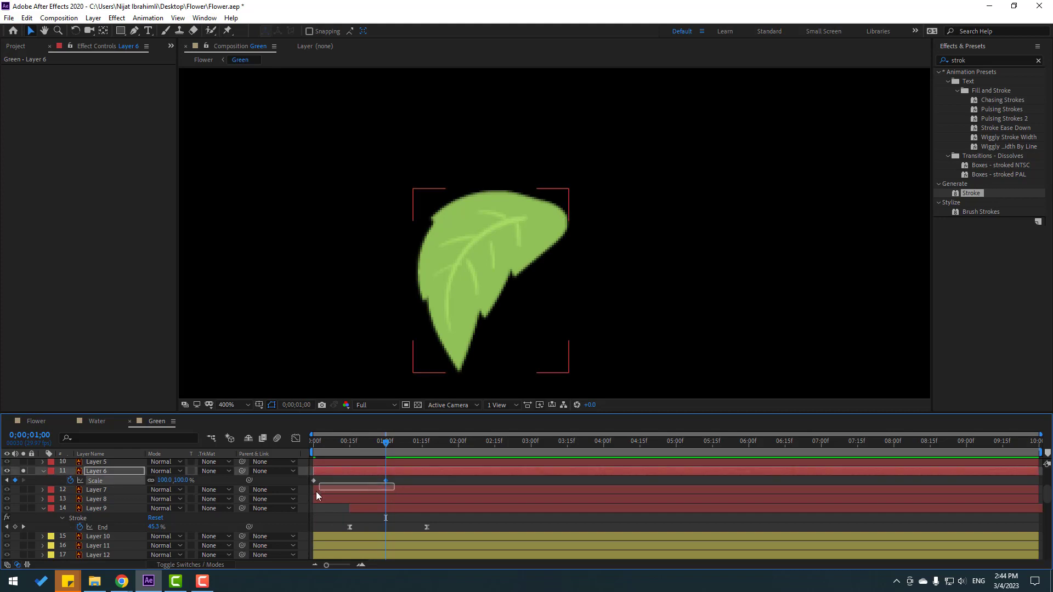
pyautogui.rightClick(314, 480)
pyautogui.moveTo(434, 473)
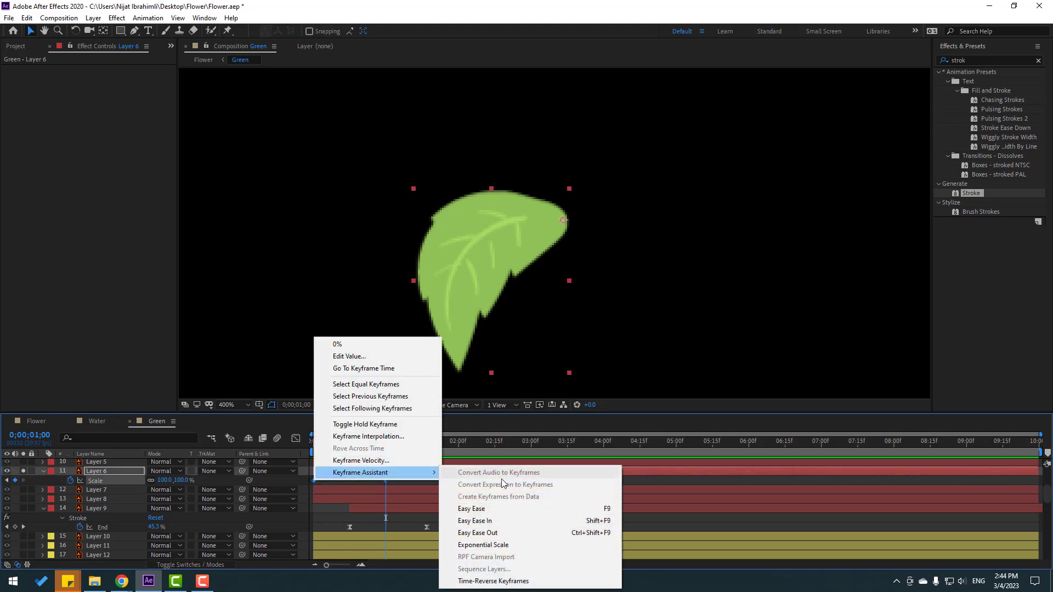
pyautogui.click(478, 506)
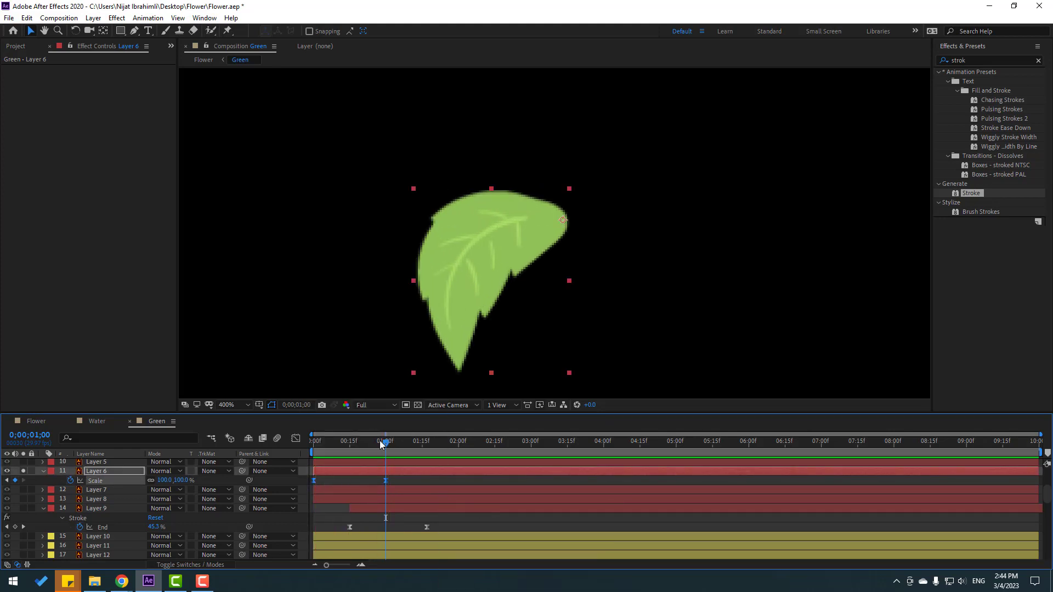
# Start animating Layer 6's Rotation with a first keyframe at 0;00;00;00, trying -30° and settling on -20°.
pyautogui.hotkey('shift', 'r')
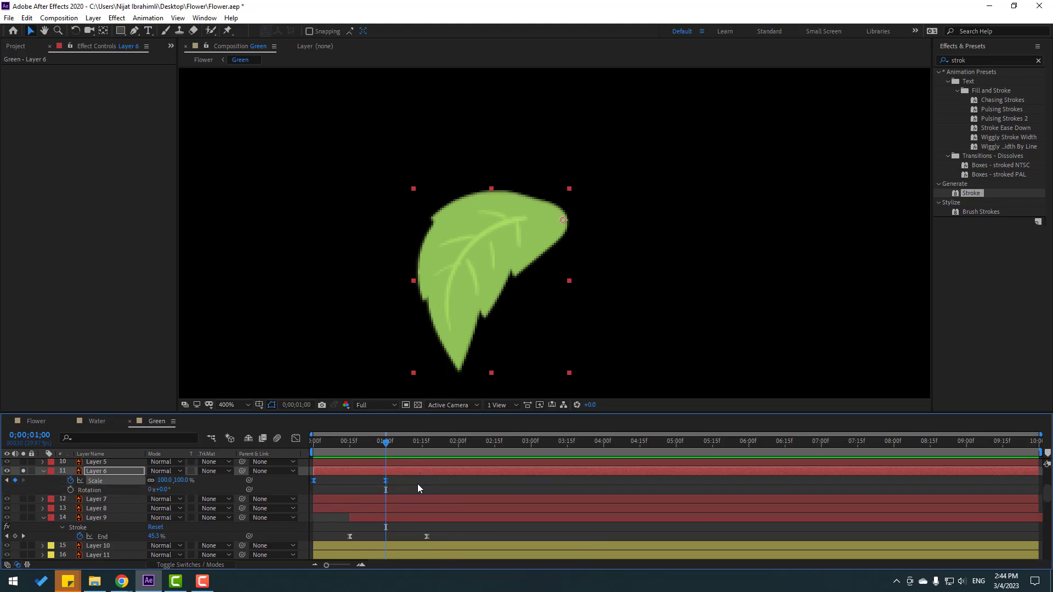
pyautogui.click(70, 489)
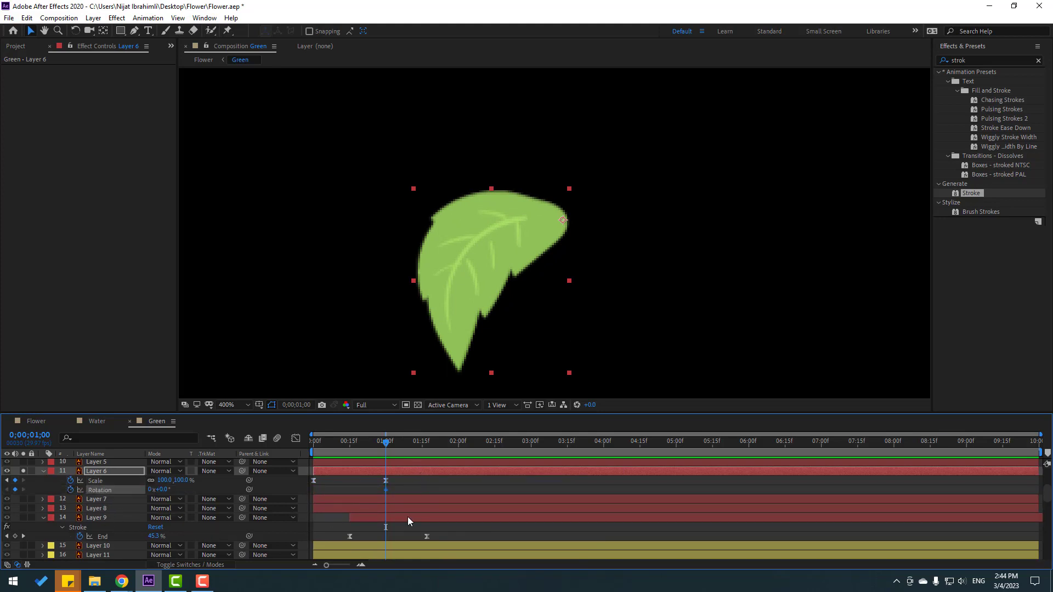
pyautogui.moveTo(385, 489); pyautogui.dragTo(315, 495)
pyautogui.moveTo(347, 441); pyautogui.dragTo(315, 450)
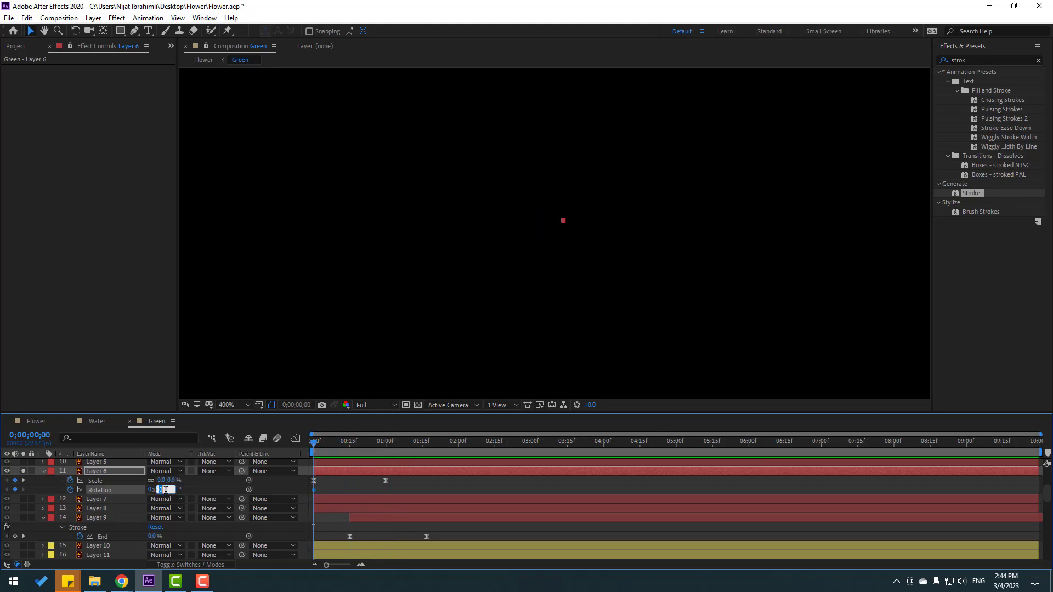
pyautogui.write('-30')
pyautogui.press('Return')
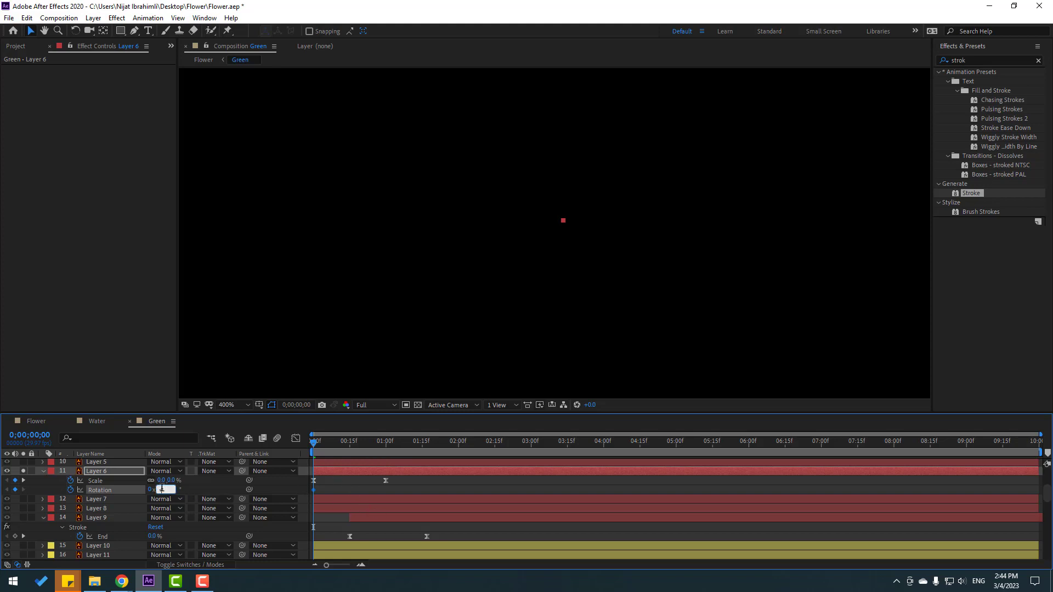
pyautogui.write('-20')
pyautogui.press('Return')
# Add Layer 6 Rotation keyframes of 10° at 0;00;00;12 and -5° at 0;00;00;21.
pyautogui.moveTo(322, 442); pyautogui.dragTo(341, 446)
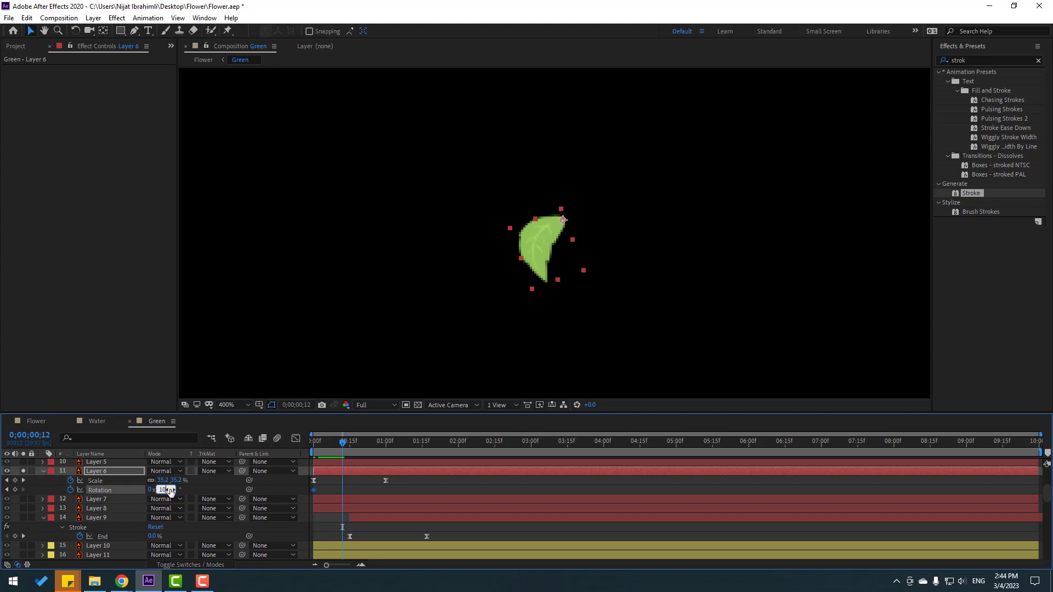
pyautogui.press('Return')
pyautogui.moveTo(346, 446); pyautogui.dragTo(365, 443)
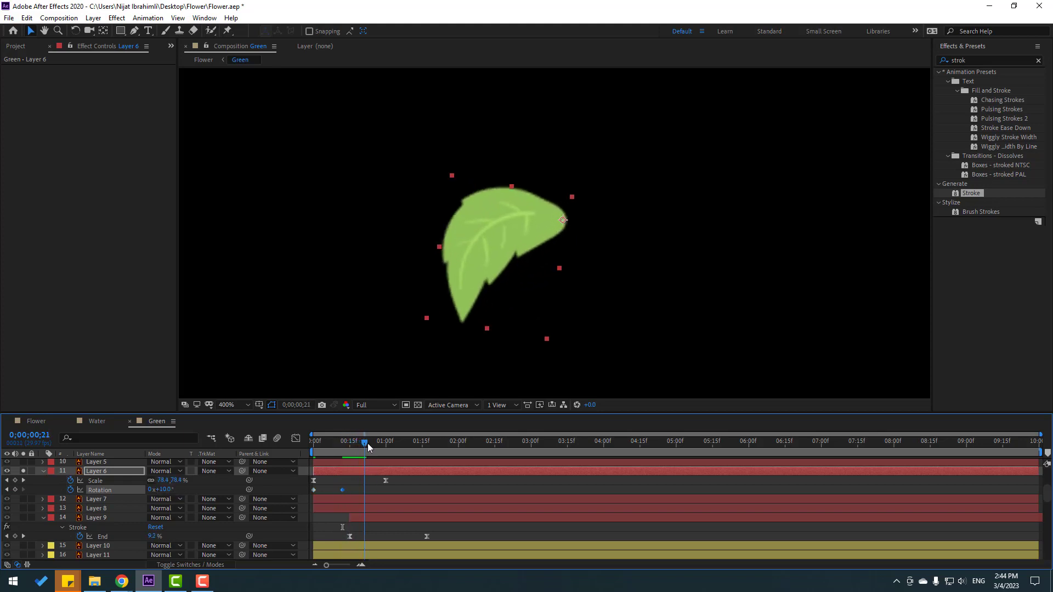
pyautogui.click(172, 488)
pyautogui.write('-5')
pyautogui.press('Return')
# Bring Layer 6's Rotation back to 0° at about 1 second, apply Easy Ease to all Rotation keyframes and preview the swing.
pyautogui.moveTo(364, 442); pyautogui.dragTo(386, 447)
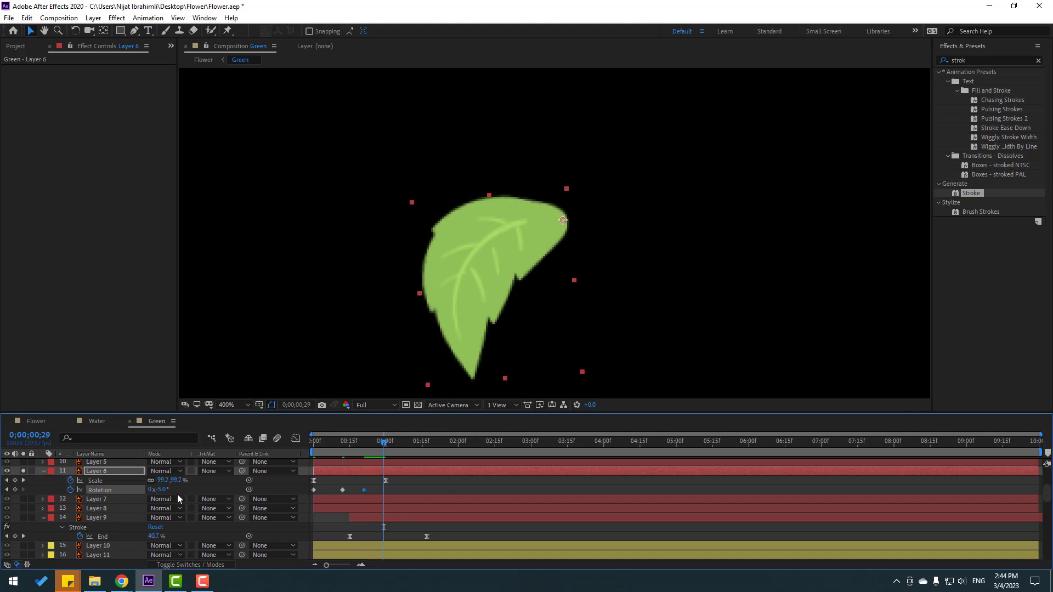
pyautogui.moveTo(162, 493); pyautogui.dragTo(187, 494)
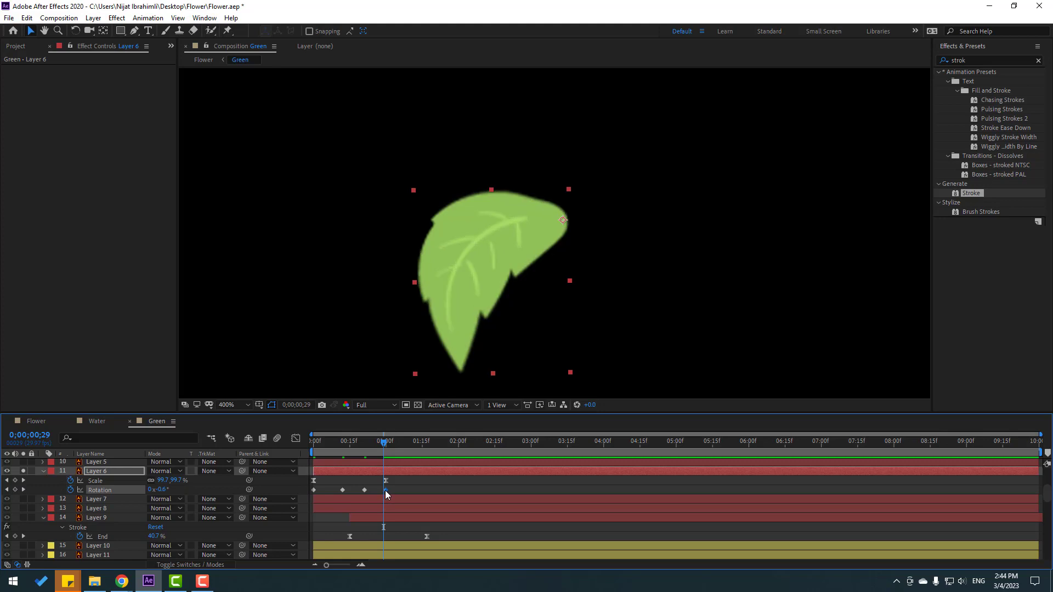
pyautogui.moveTo(309, 497); pyautogui.dragTo(311, 491)
pyautogui.rightClick(311, 491)
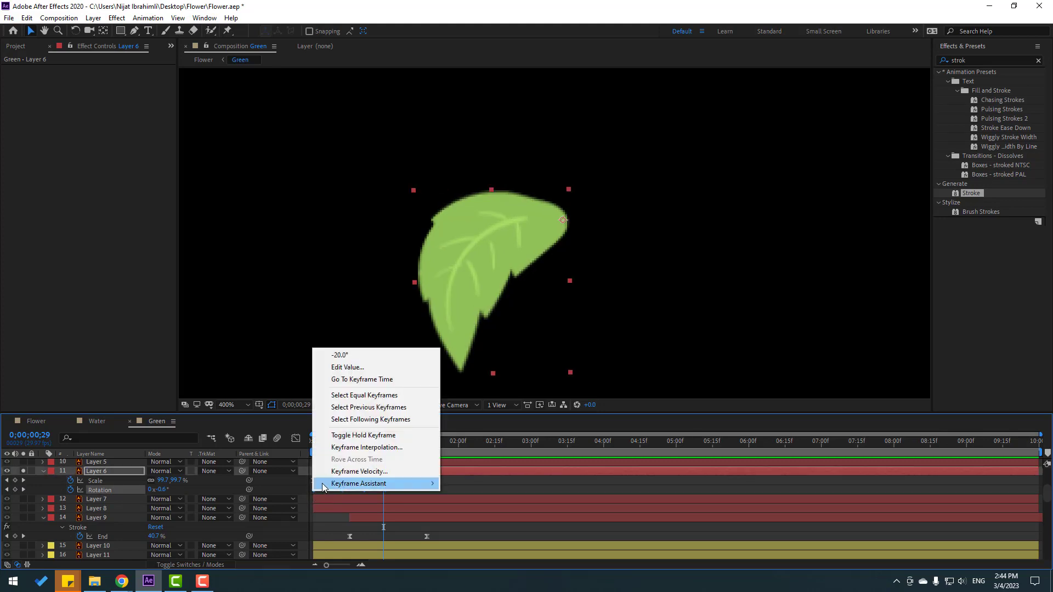
pyautogui.moveTo(378, 483)
pyautogui.click(481, 411)
pyautogui.press('space')
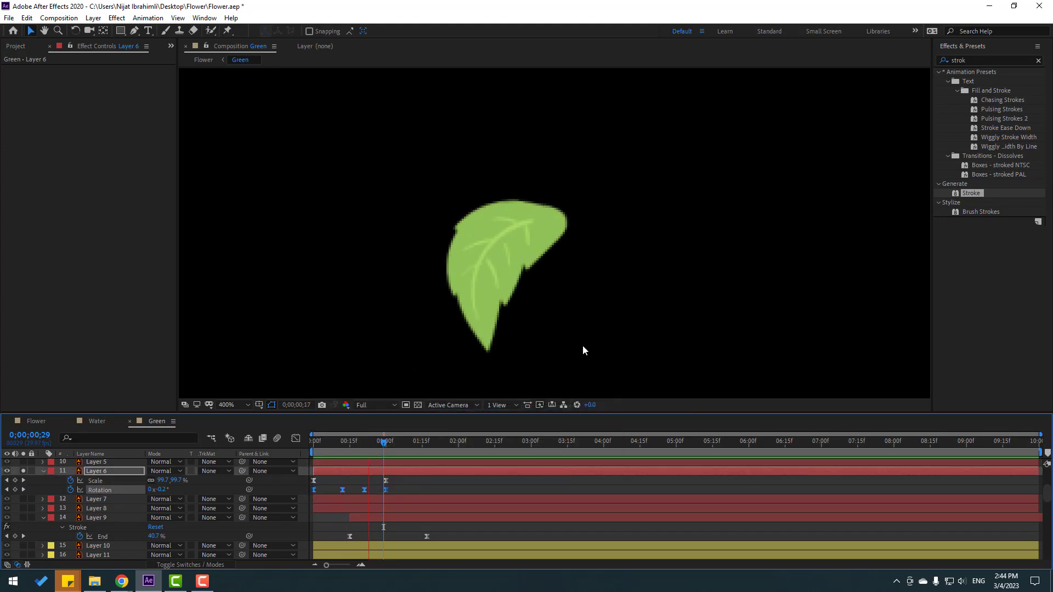
# Extend Layer 6's swing with Rotation set to 2.5° at 0;00;01;00 and -1° at 0;00;01;07.
pyautogui.click(403, 488)
pyautogui.click(386, 470)
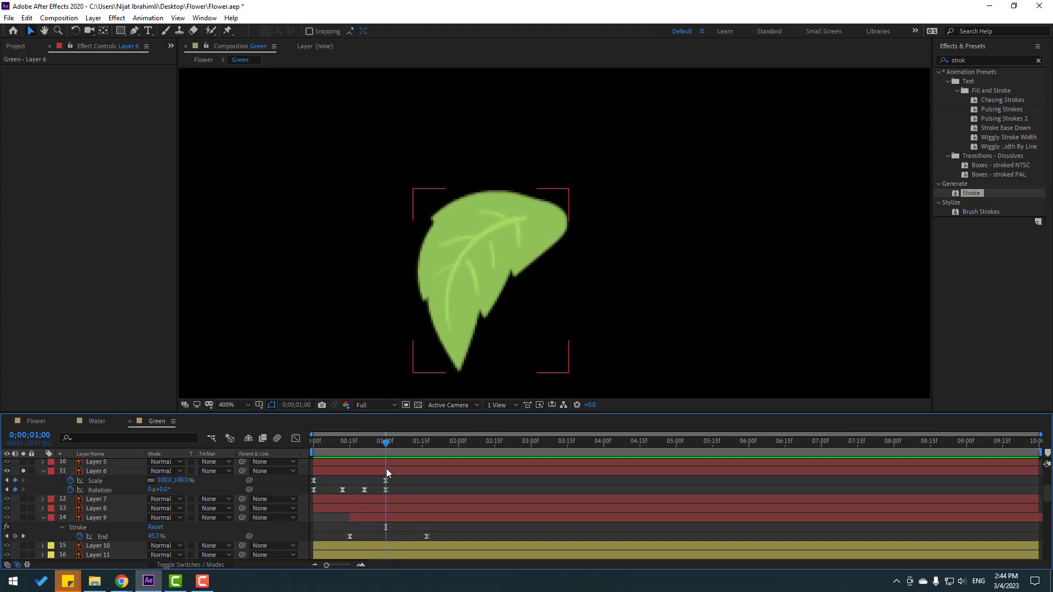
pyautogui.click(162, 489)
pyautogui.write('2.5')
pyautogui.press('Return')
pyautogui.moveTo(388, 442); pyautogui.dragTo(402, 446)
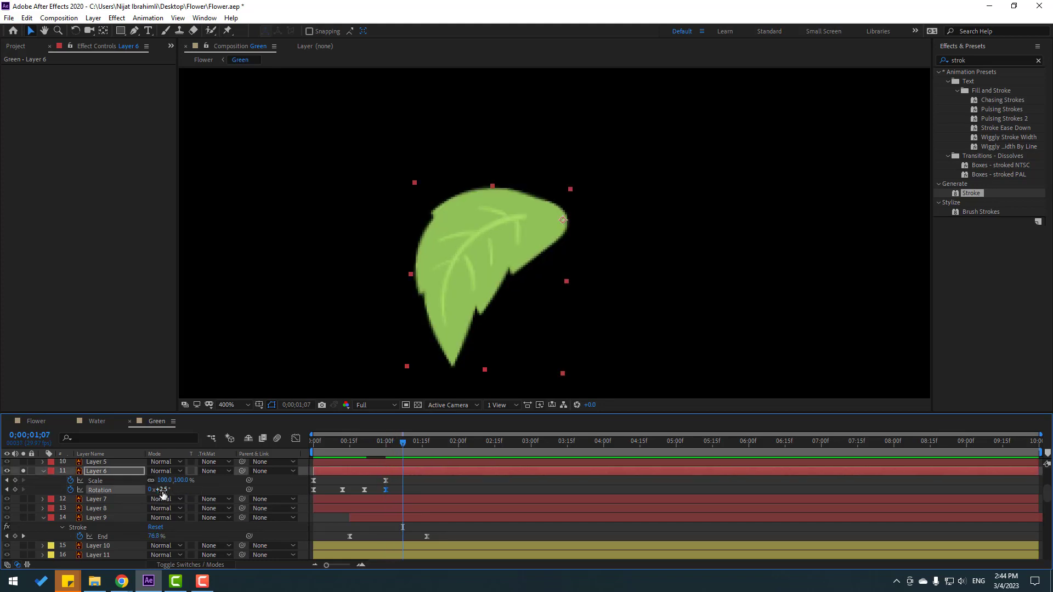
pyautogui.write('-1')
pyautogui.press('Return')
# End Layer 6's swing with a 0° Rotation keyframe at 0;00;01;14 and preview the leaf animation.
pyautogui.moveTo(406, 442); pyautogui.dragTo(419, 443)
pyautogui.hotkey('ctrl', 'v')
pyautogui.press('space')
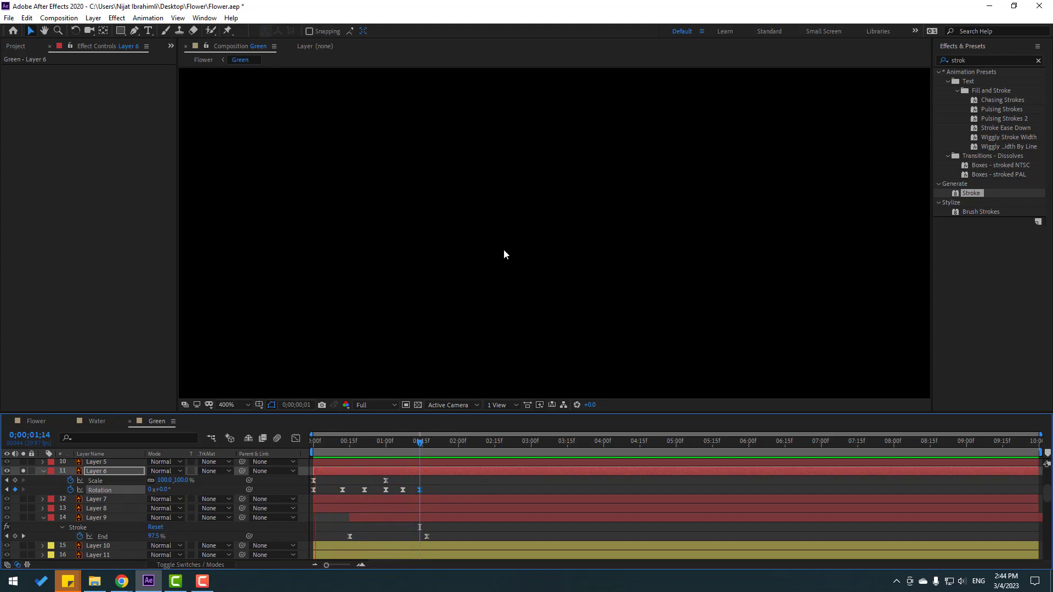
pyautogui.press('space')
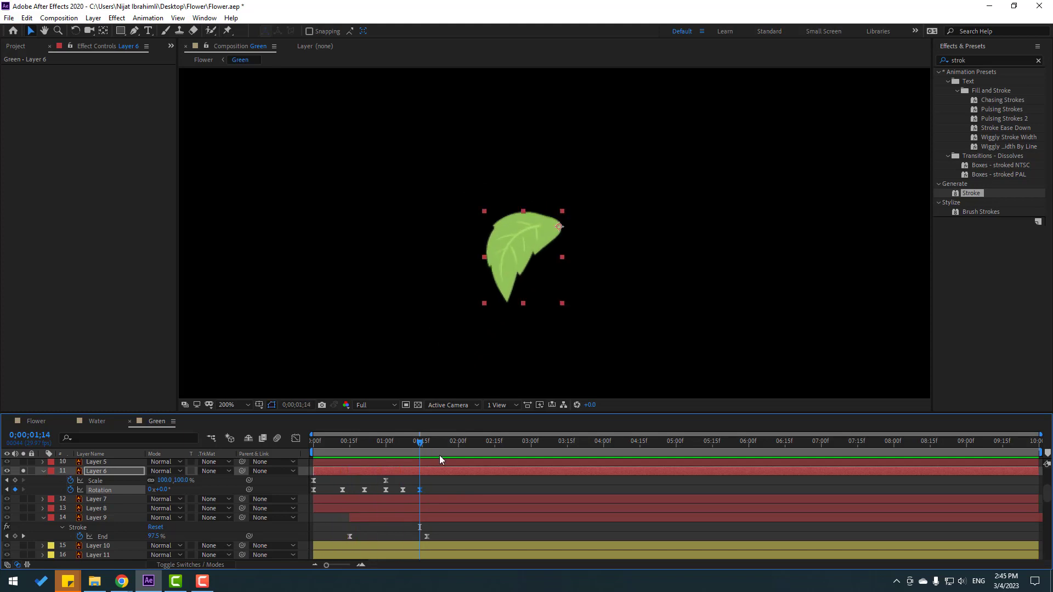
# Turn off Layer 6's solo and move the leaf onto the thin tip of Layer 9's branch.
pyautogui.click(24, 471)
pyautogui.moveTo(613, 321); pyautogui.dragTo(480, 311)
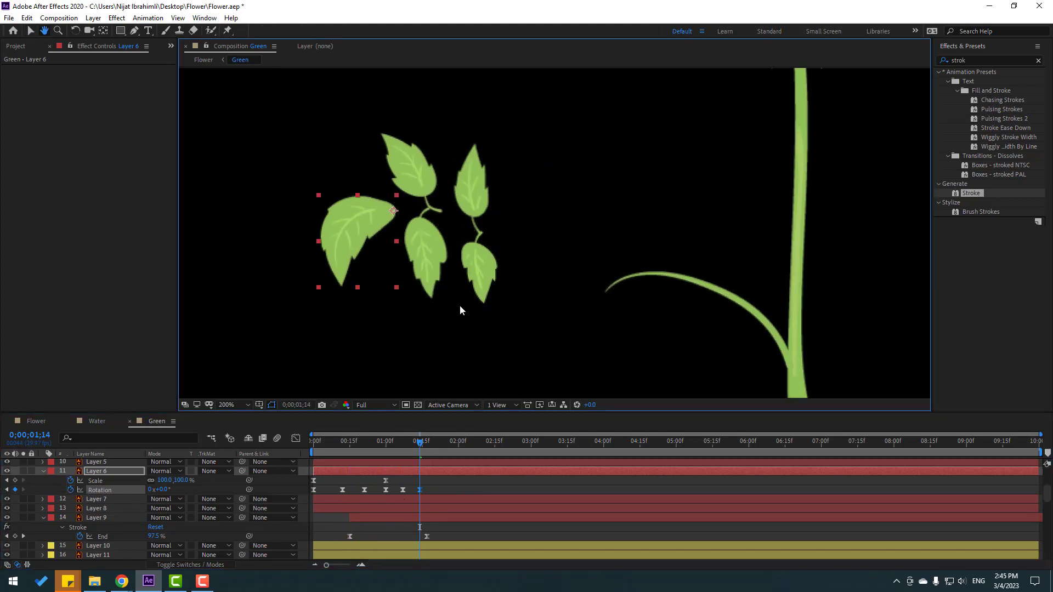
pyautogui.moveTo(363, 214); pyautogui.dragTo(572, 292)
# Delay Layer 6 so that it starts at about 0;00;01;09, and scrub through the leaf's growth.
pyautogui.click(416, 488)
pyautogui.moveTo(343, 472); pyautogui.dragTo(406, 471)
pyautogui.moveTo(354, 445); pyautogui.dragTo(438, 469)
pyautogui.moveTo(387, 443); pyautogui.dragTo(431, 472)
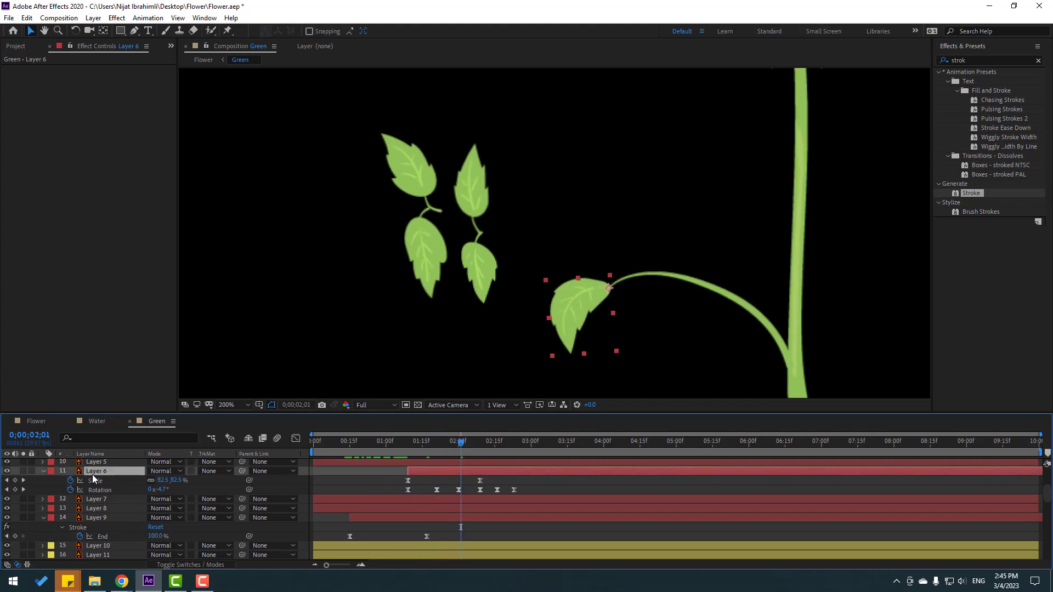
# Solo Layer 6 and Layer 9 together with the main stem and preview their combined growth.
pyautogui.keyDown('shift'); pyautogui.click(711, 285); pyautogui.keyUp('shift')
pyautogui.scroll(-4, 762, 297)
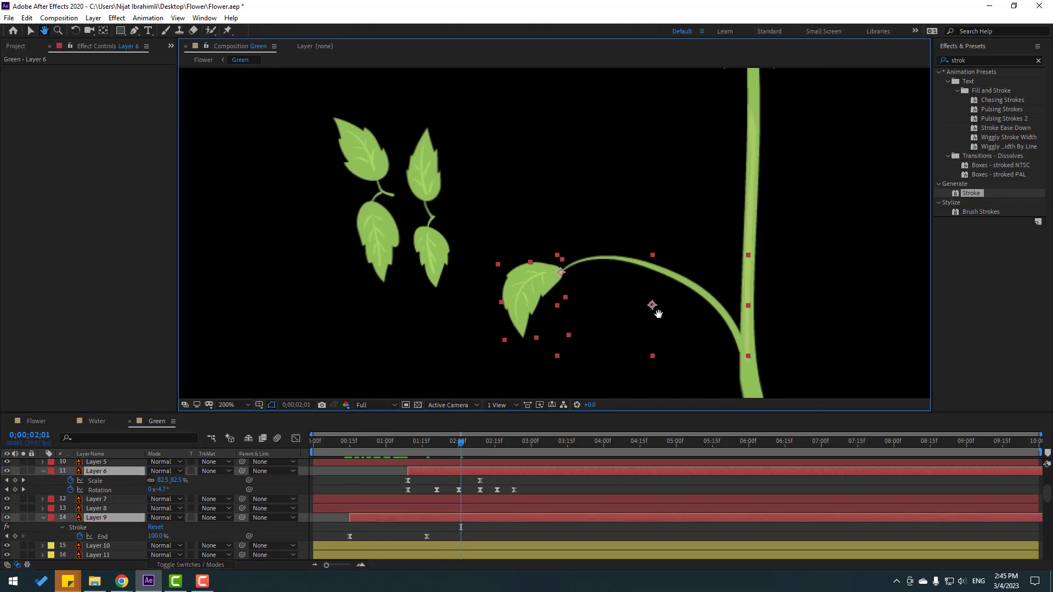
pyautogui.click(23, 471)
pyautogui.click(344, 476)
pyautogui.moveTo(450, 322); pyautogui.dragTo(420, 347)
pyautogui.press('space')
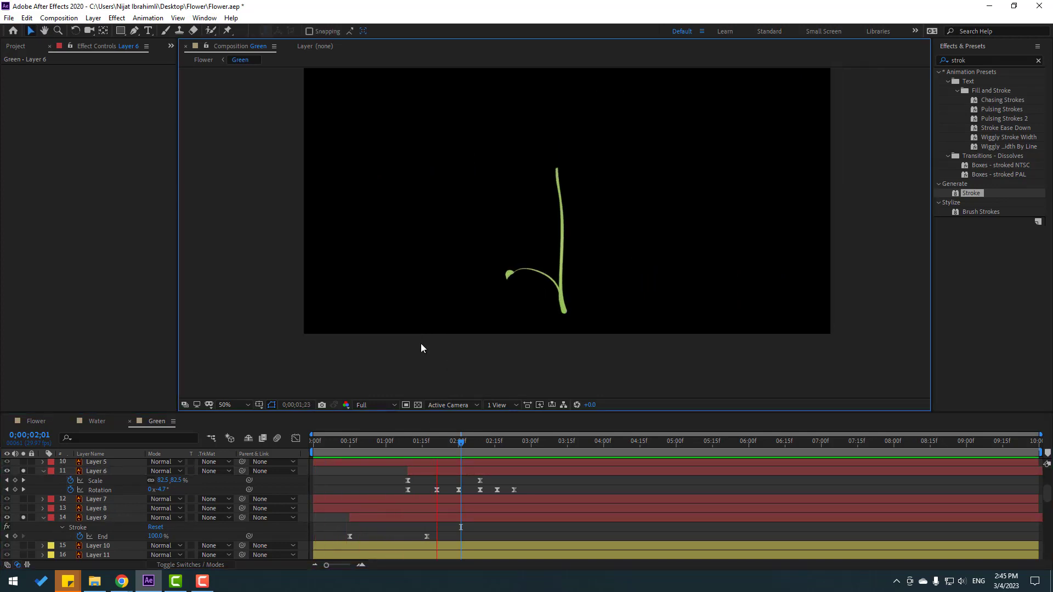
pyautogui.scroll(2, 433, 364)
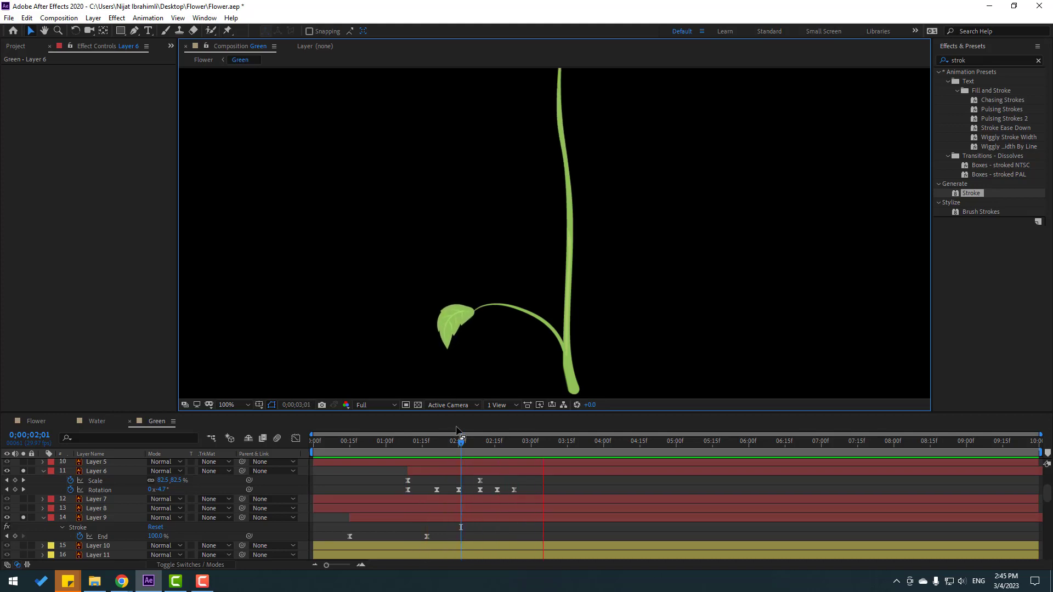
pyautogui.press('space')
# Turn off solo for Layer 6 and Layer 9 and look through the remaining layers.
pyautogui.click(23, 471)
pyautogui.click(23, 518)
pyautogui.scroll(-2, 59, 522)
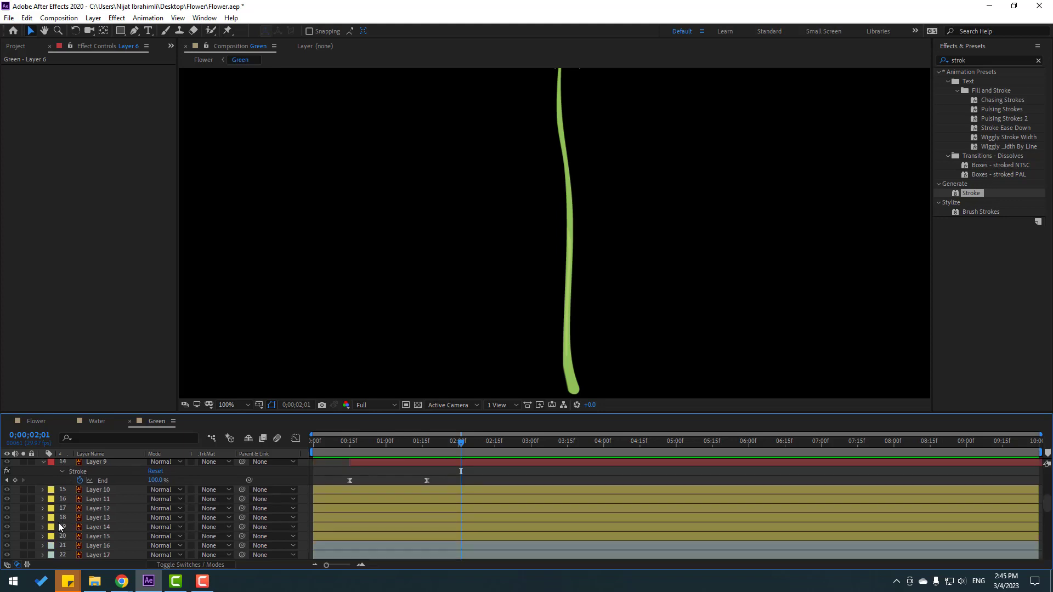
pyautogui.scroll(4, 52, 527)
pyautogui.scroll(4, 53, 528)
pyautogui.scroll(-6, 34, 501)
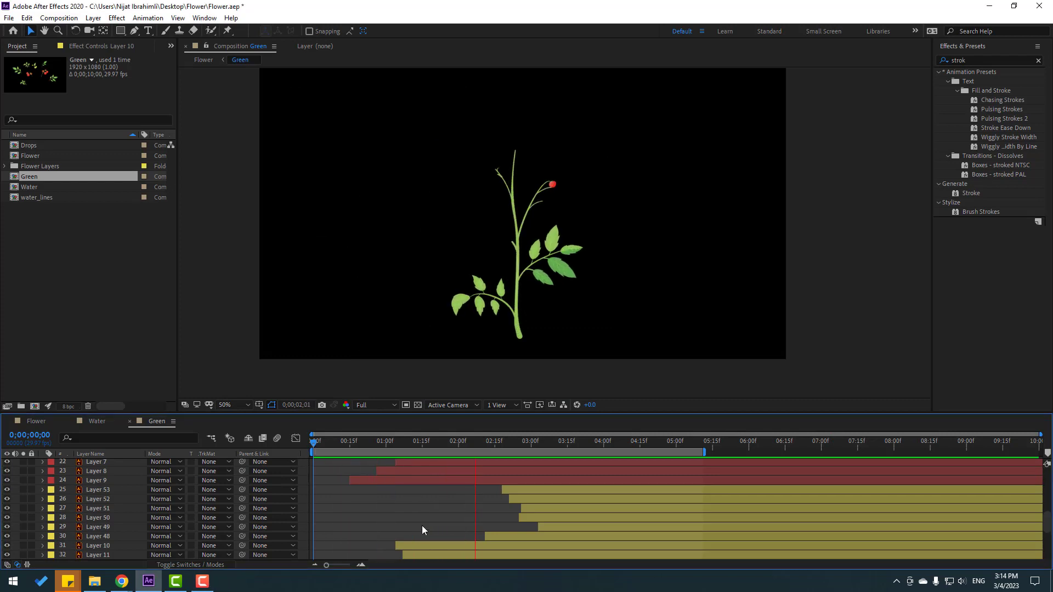
# Switch to the Flower composition, return to its first frame and make the Water layer visible.
pyautogui.click(369, 442)
pyautogui.click(36, 421)
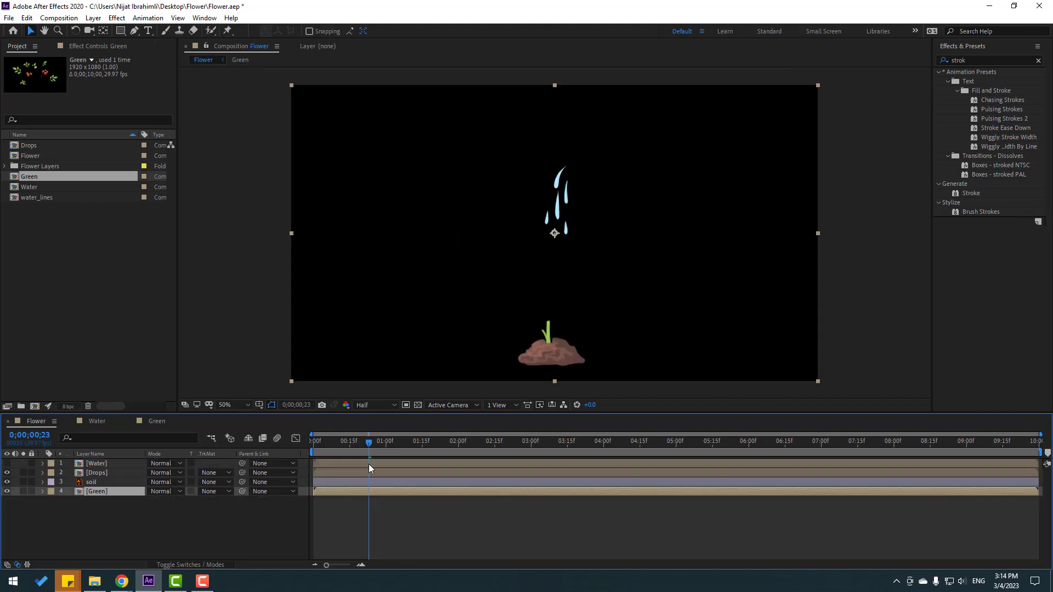
pyautogui.moveTo(369, 464); pyautogui.dragTo(245, 457)
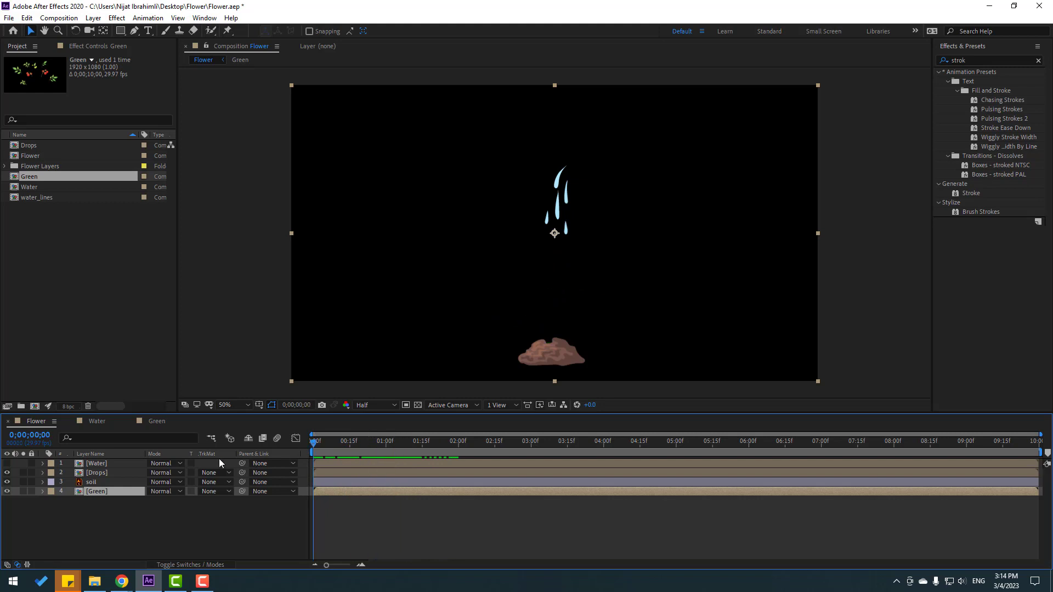
pyautogui.click(95, 464)
pyautogui.click(7, 463)
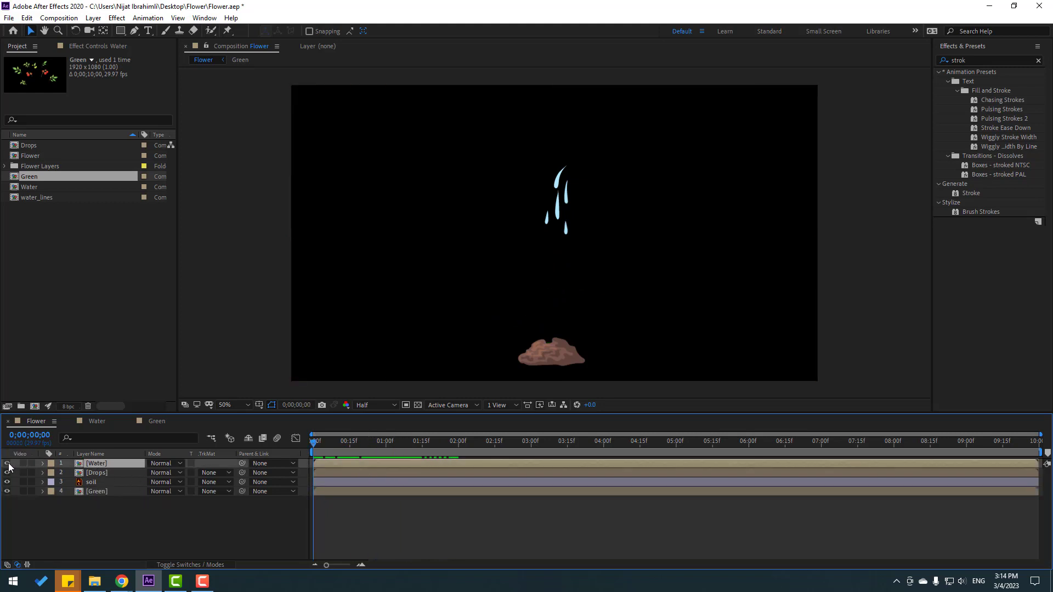
# Reposition the Water layer so that the watering can's stream falls on the soil mound, and scrub through the watering.
pyautogui.moveTo(318, 456); pyautogui.dragTo(366, 443)
pyautogui.click(630, 156)
pyautogui.moveTo(631, 156); pyautogui.dragTo(686, 166)
pyautogui.moveTo(341, 442); pyautogui.dragTo(395, 441)
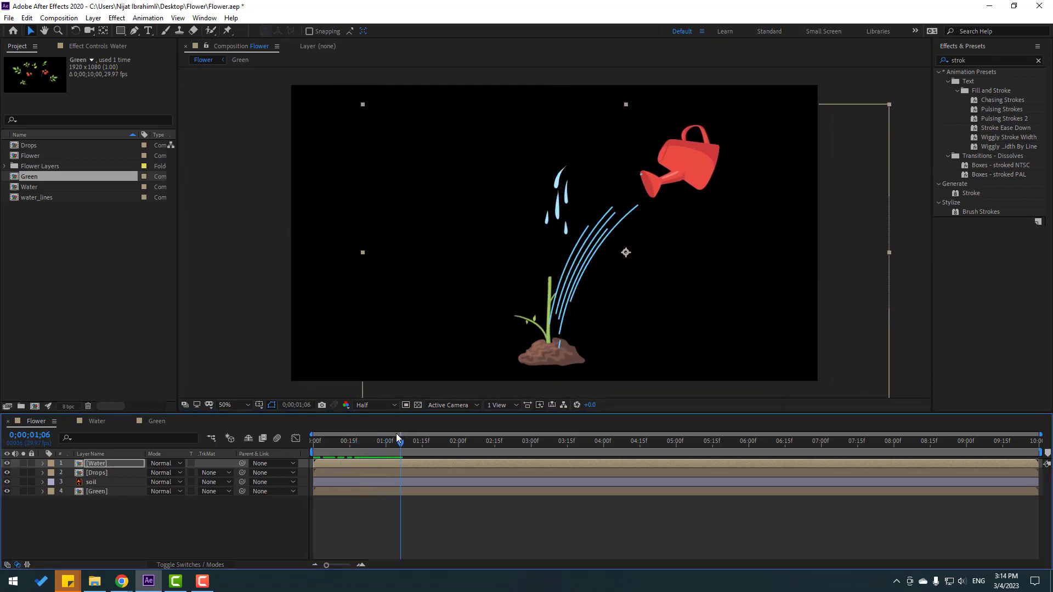
# Delay the Green layer so that it starts at about 0;00;00;20, and scrub through the plant's growth.
pyautogui.click(93, 491)
pyautogui.moveTo(334, 494); pyautogui.dragTo(383, 488)
pyautogui.moveTo(348, 448); pyautogui.dragTo(557, 439)
# In the Water composition, parent all water_lines layers to Layer 55, the watering can, and scrub through the stream.
pyautogui.click(94, 464)
pyautogui.doubleClick(94, 464)
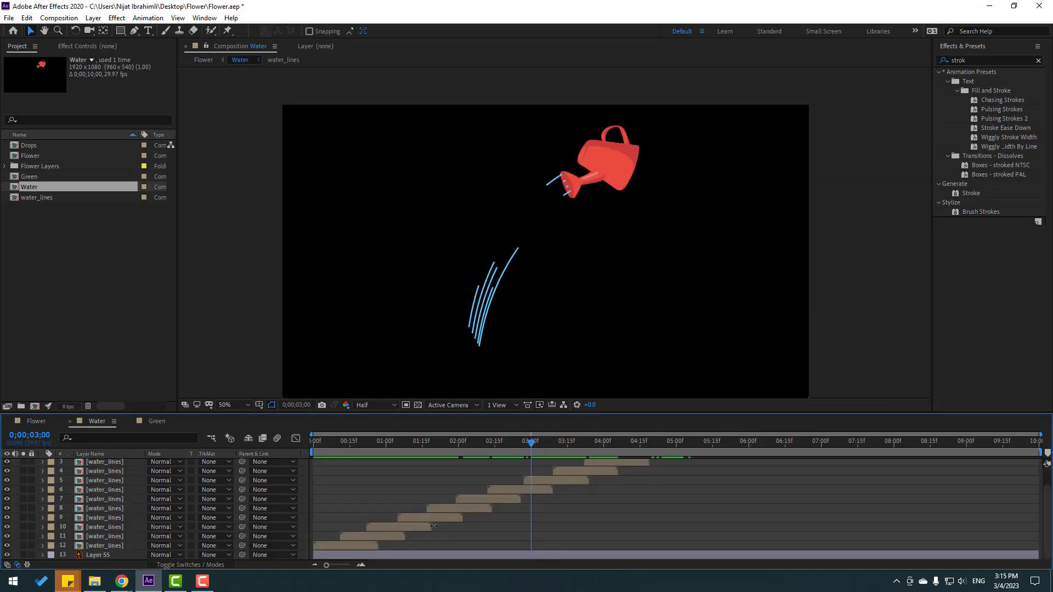
pyautogui.click(106, 546)
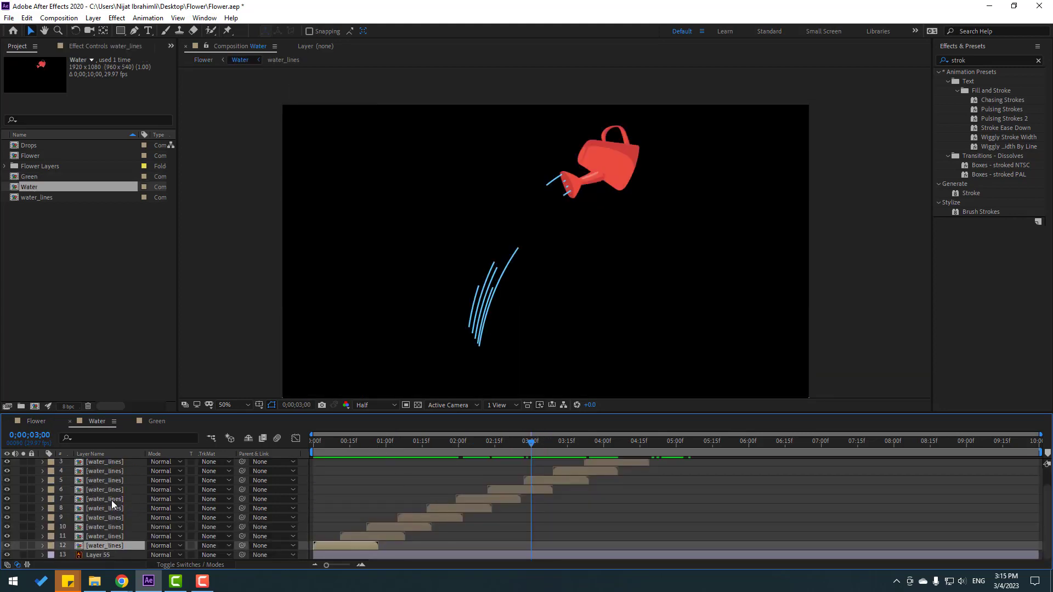
pyautogui.keyDown('shift'); pyautogui.click(103, 464); pyautogui.keyUp('shift')
pyautogui.moveTo(241, 526); pyautogui.dragTo(99, 553)
pyautogui.moveTo(328, 442); pyautogui.dragTo(405, 441)
pyautogui.moveTo(578, 171)
pyautogui.mouseDown()
pyautogui.moveTo(605, 160)
pyautogui.moveTo(578, 171)
pyautogui.mouseUp()
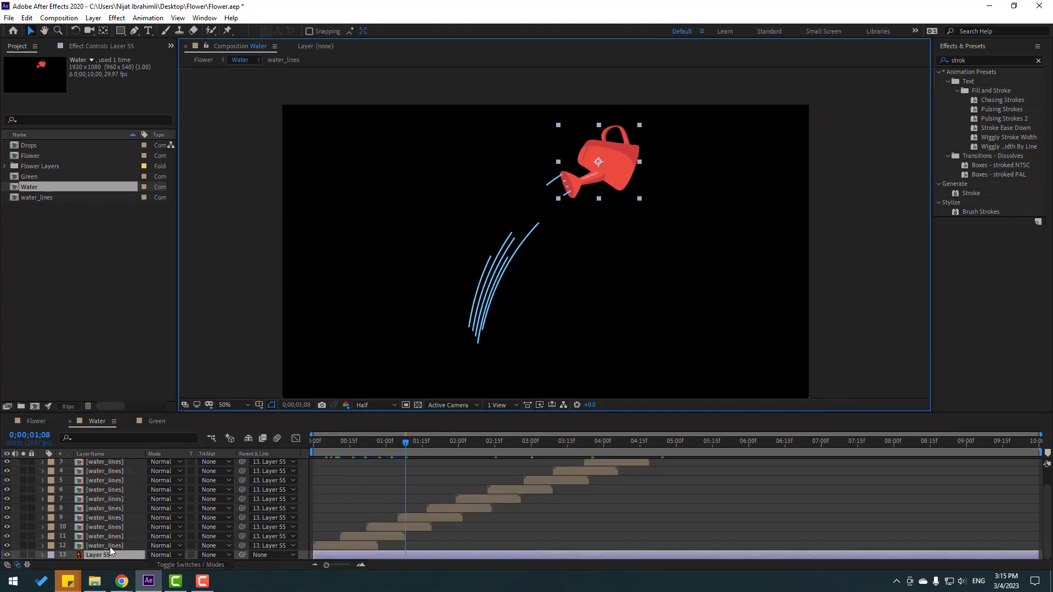
# Delay all water_lines layers together so that the first one starts at about 0;00;00;29.
pyautogui.click(109, 546)
pyautogui.scroll(1, 136, 538)
pyautogui.keyDown('shift'); pyautogui.click(117, 479); pyautogui.keyUp('shift')
pyautogui.scroll(-1, 307, 527)
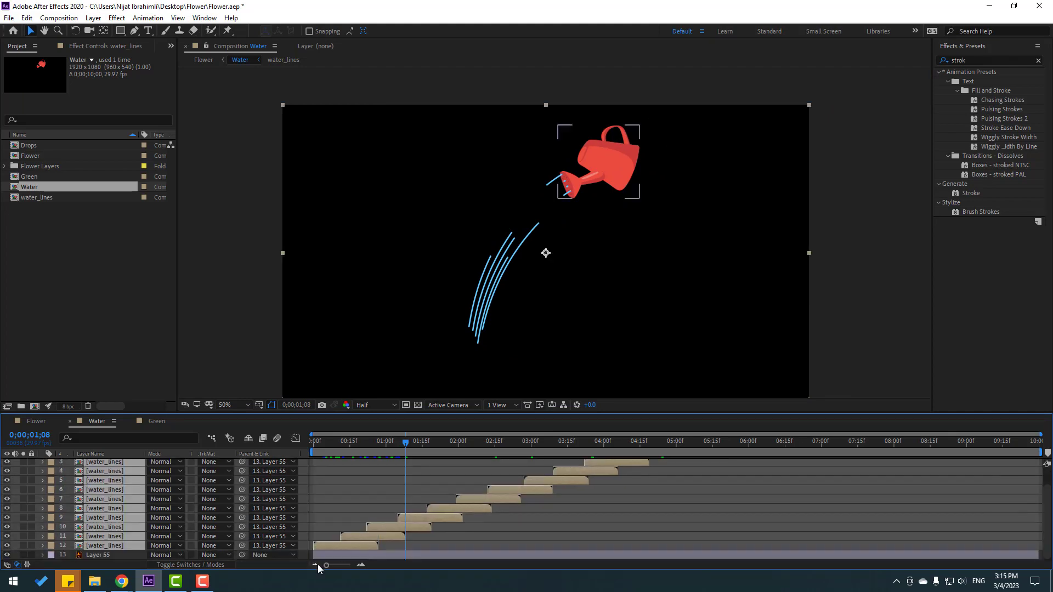
pyautogui.moveTo(326, 545); pyautogui.dragTo(409, 545)
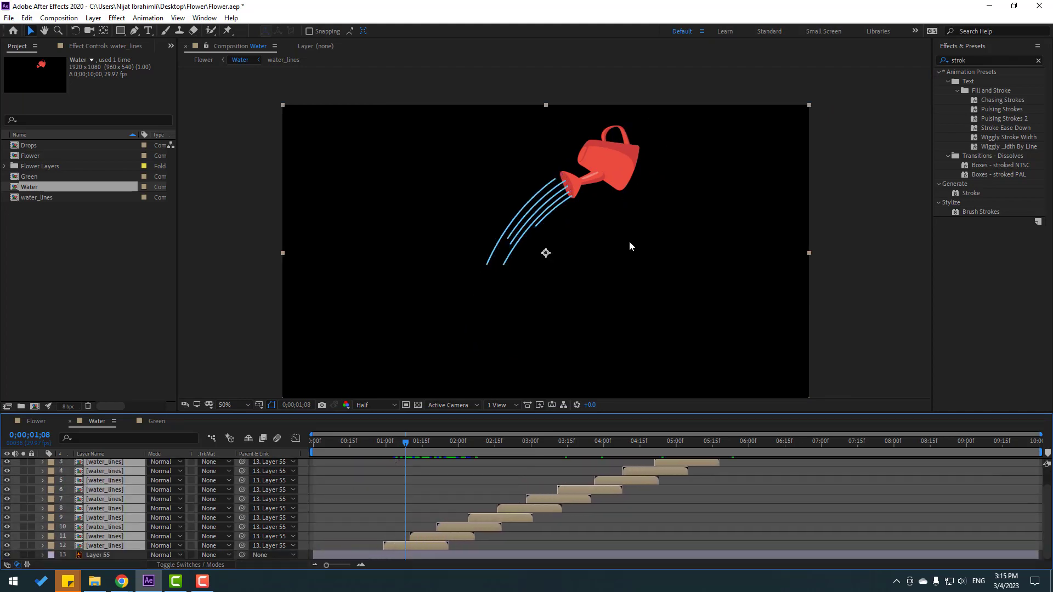
# Start Position keyframes for Layer 55 at 0;00;00;00, placing the watering can at about 1614.5, 237.6.
pyautogui.click(101, 556)
pyautogui.moveTo(613, 178); pyautogui.dragTo(647, 181)
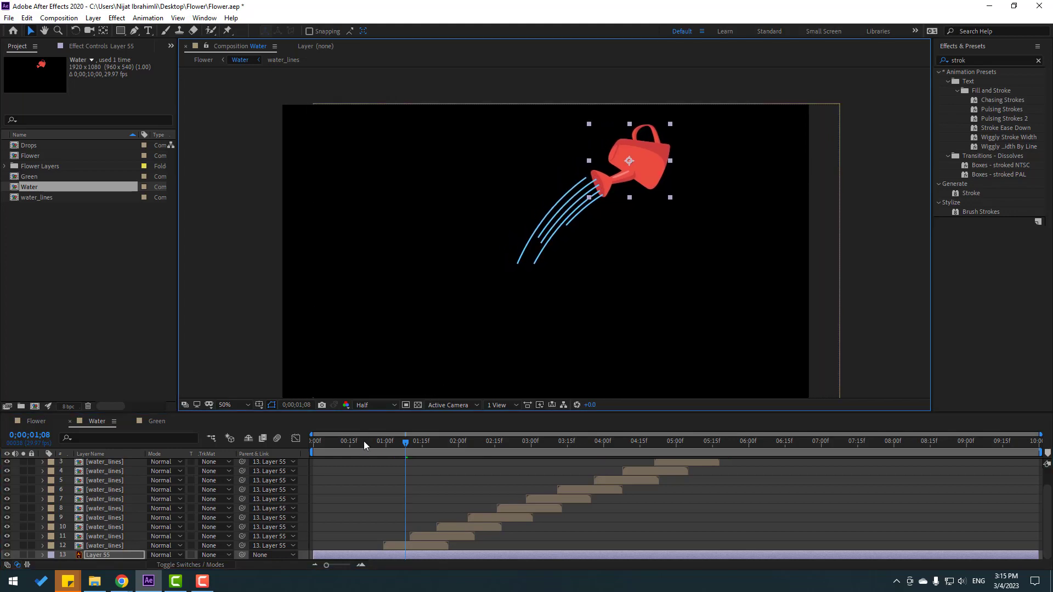
pyautogui.moveTo(363, 441); pyautogui.dragTo(312, 441)
pyautogui.press('p')
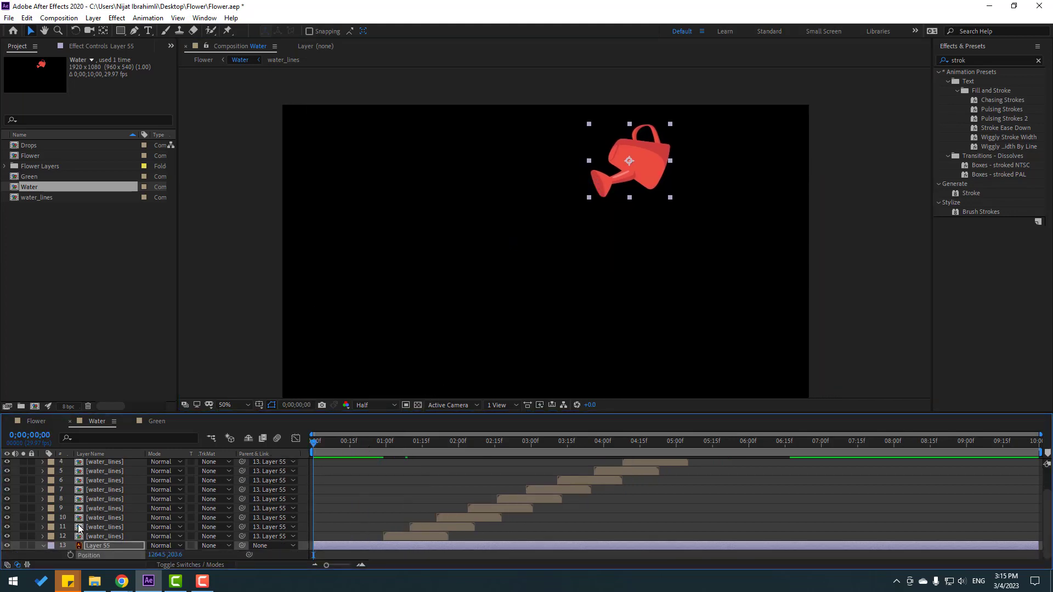
pyautogui.click(70, 555)
pyautogui.moveTo(649, 164); pyautogui.dragTo(743, 176)
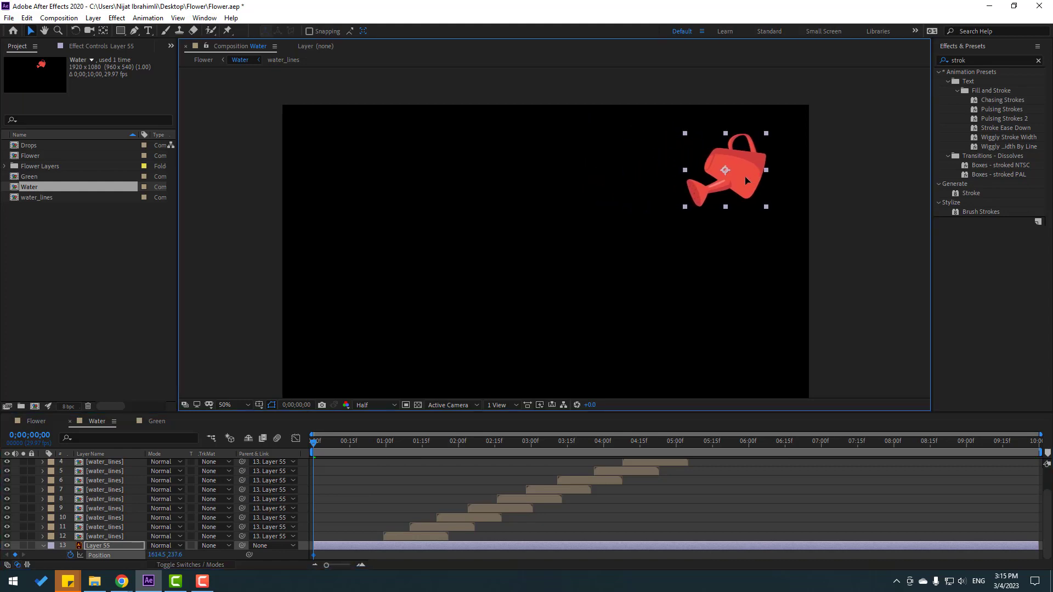
# Compare the can's starting place in the Flower composition and move Layer 55 outward to about 1918.5, 209.6.
pyautogui.click(36, 421)
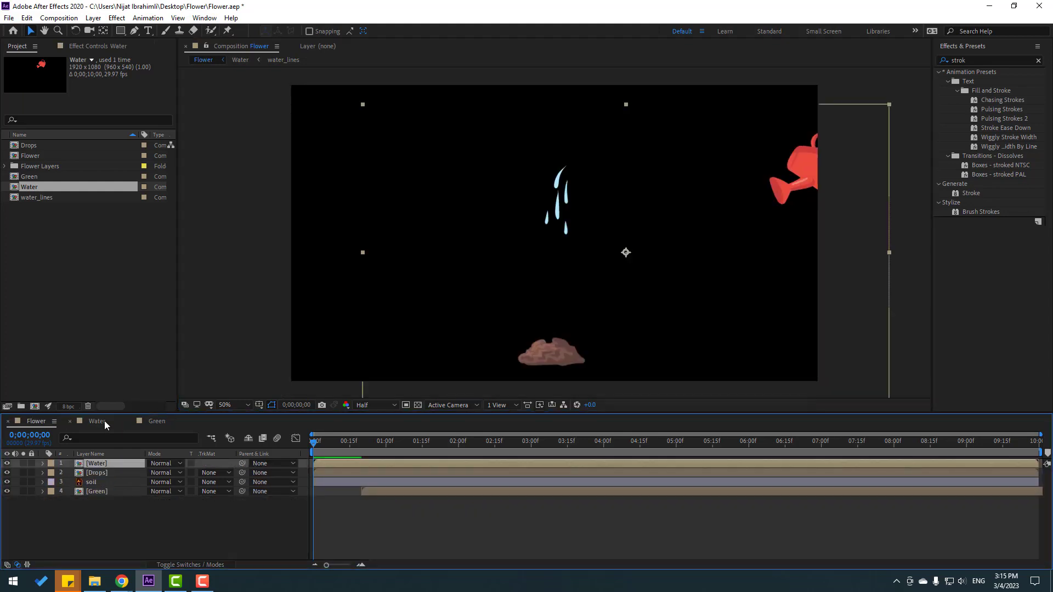
pyautogui.click(98, 421)
pyautogui.moveTo(738, 180); pyautogui.dragTo(819, 174)
pyautogui.click(94, 421)
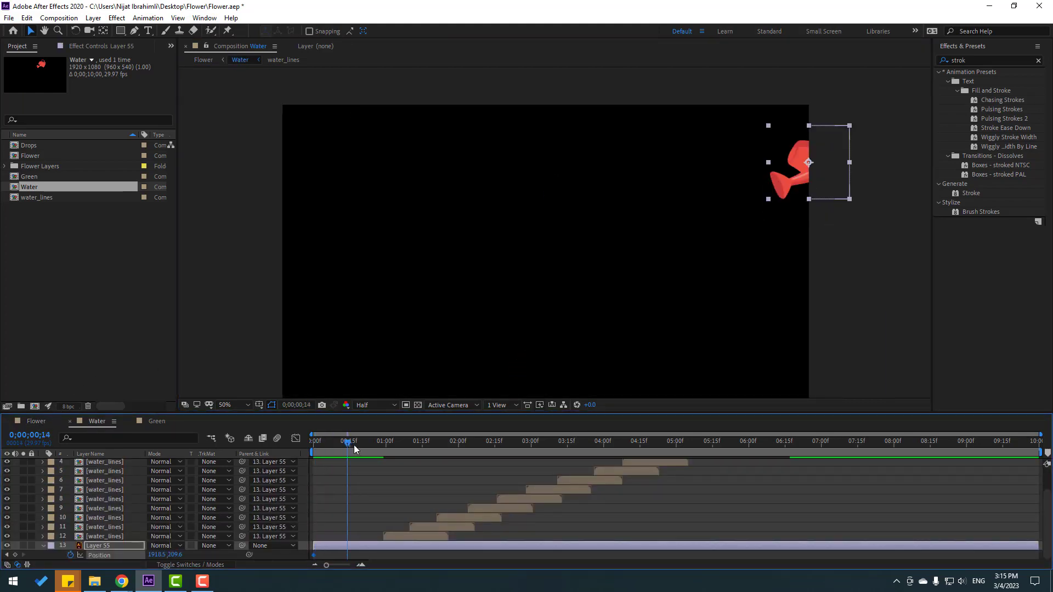
# Keyframe Layer 55's Position at 0;00;00;20 to about 1206.5, 235.6 and check its entrance in the Flower composition.
pyautogui.moveTo(817, 183); pyautogui.dragTo(622, 192)
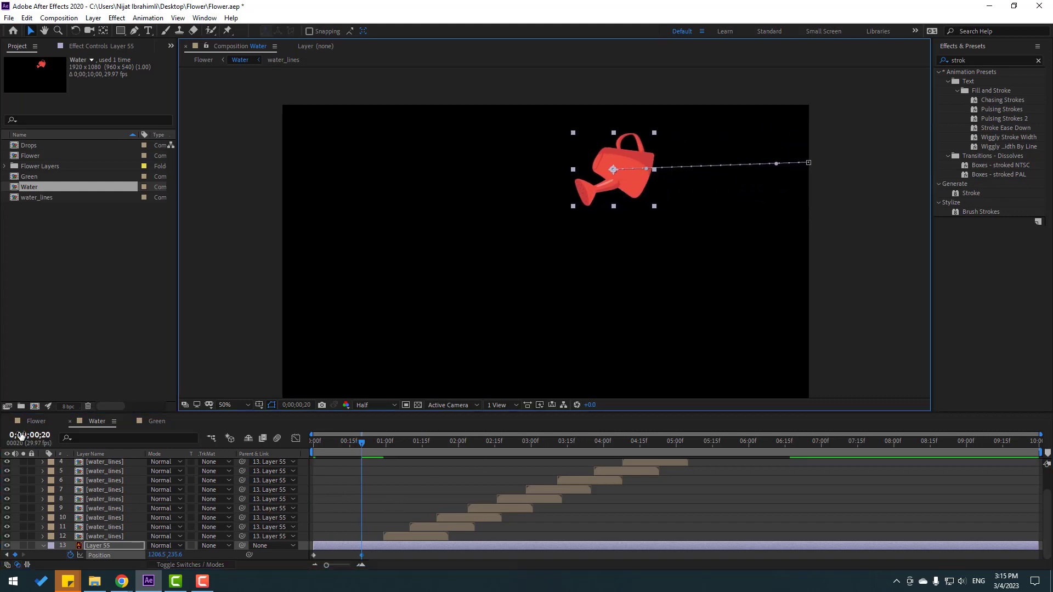
pyautogui.click(31, 422)
pyautogui.moveTo(363, 441)
pyautogui.mouseDown()
pyautogui.moveTo(321, 440)
pyautogui.moveTo(353, 441)
pyautogui.mouseUp()
pyautogui.click(97, 421)
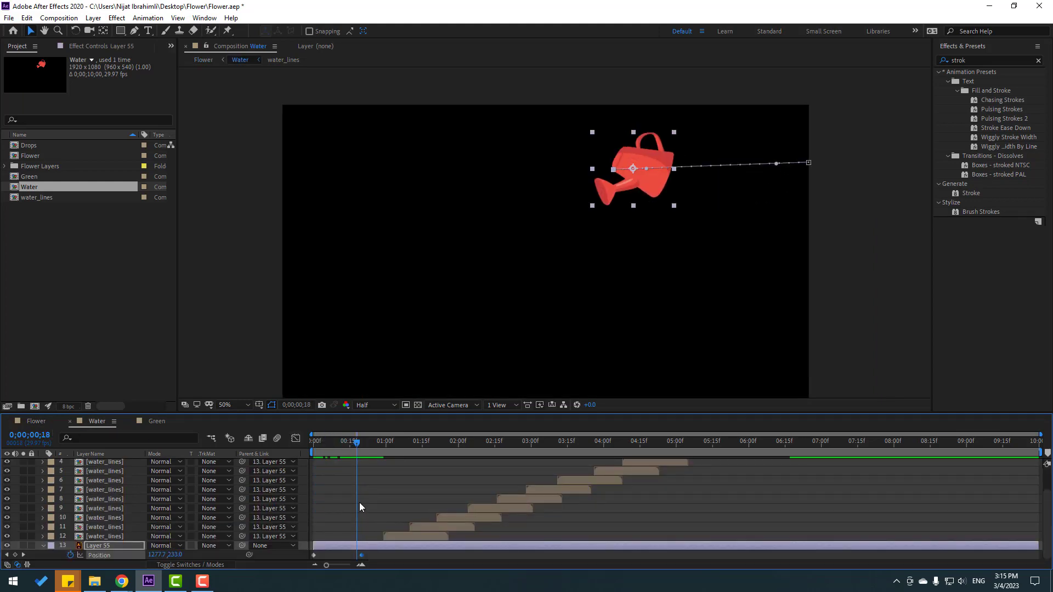
# Start Rotation keyframes for Layer 55 at 0;00;00;00 with the watering can rotated 53°.
pyautogui.hotkey('shift', 'r')
pyautogui.moveTo(355, 434); pyautogui.dragTo(308, 448)
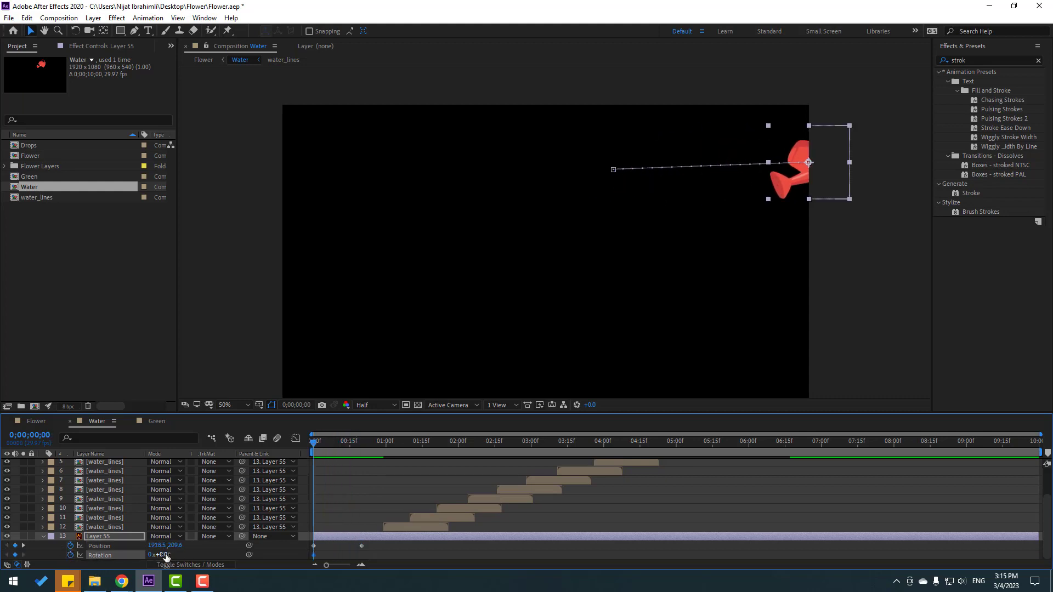
pyautogui.moveTo(163, 555); pyautogui.dragTo(186, 553)
# Keyframe a smaller Rotation for Layer 55 at 0;00;00;14, and a Rotation of 7° at 0;00;00;28.
pyautogui.moveTo(322, 442); pyautogui.dragTo(352, 445)
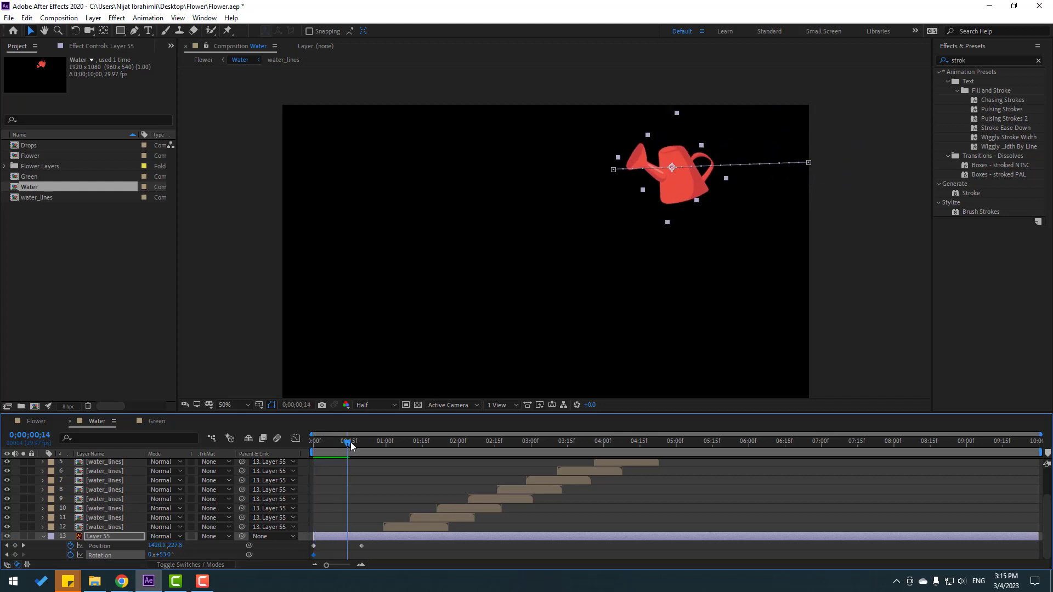
pyautogui.moveTo(163, 554); pyautogui.dragTo(152, 556)
pyautogui.moveTo(356, 446); pyautogui.dragTo(375, 448)
pyautogui.moveTo(164, 554); pyautogui.dragTo(160, 558)
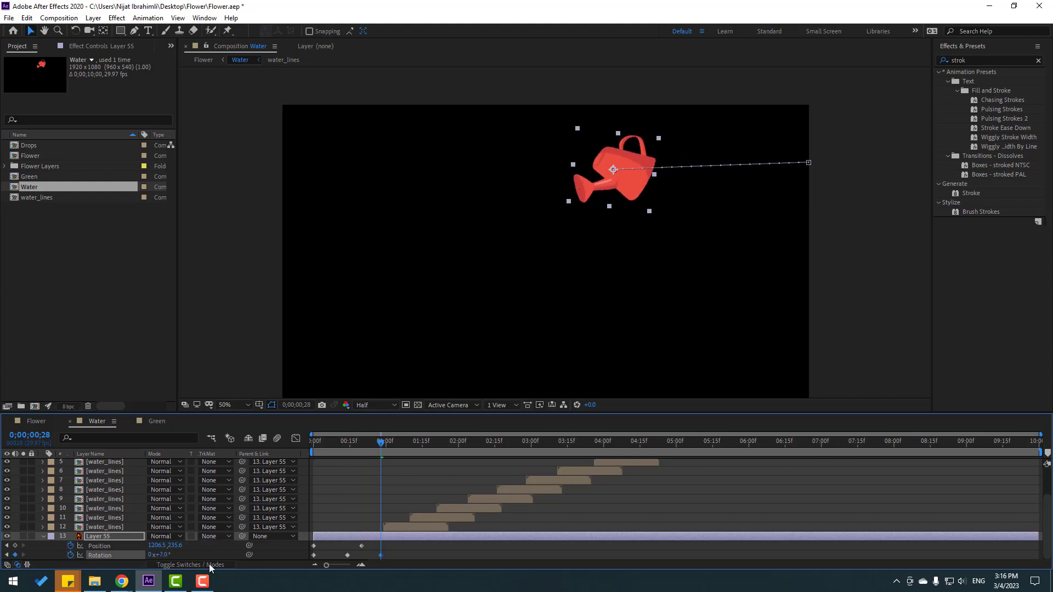
# Apply Easy Ease to all of Layer 55's Position and Rotation keyframes.
pyautogui.click(336, 554)
pyautogui.click(313, 554)
pyautogui.rightClick(313, 555)
pyautogui.moveTo(384, 548)
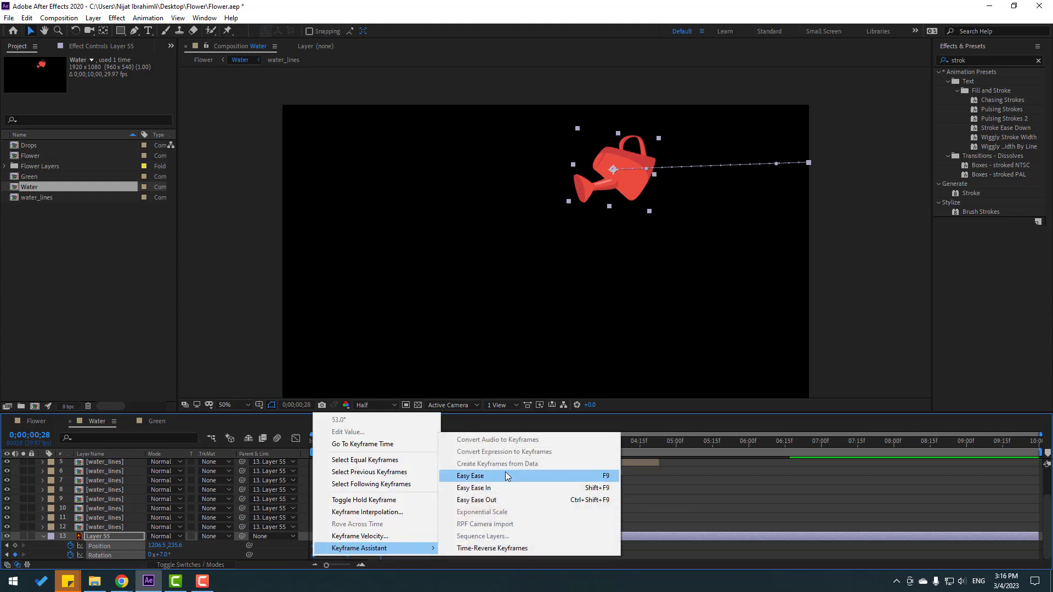
pyautogui.click(477, 476)
# Shift Layer 55's last Position and Rotation keyframes to about 0;00;01;06 and preview the watering can's entrance.
pyautogui.moveTo(360, 545); pyautogui.dragTo(373, 546)
pyautogui.click(377, 555)
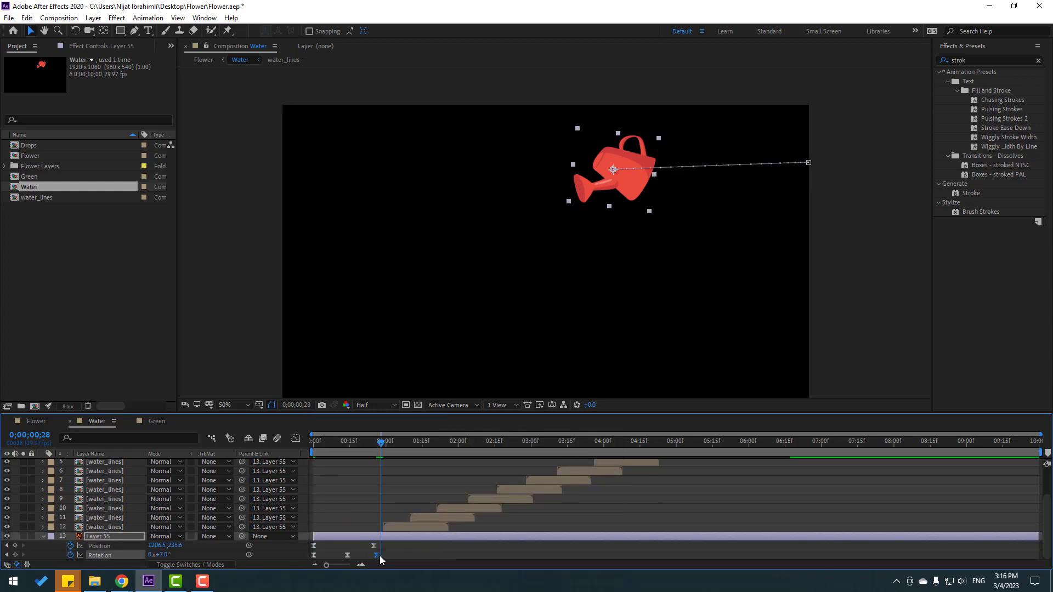
pyautogui.click(411, 551)
pyautogui.press('space')
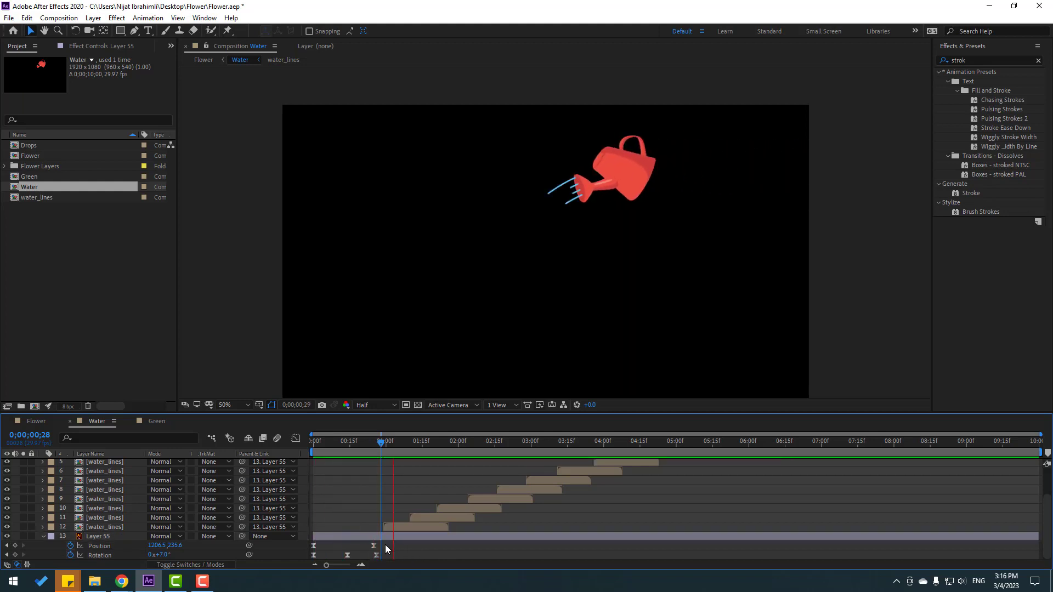
pyautogui.moveTo(376, 556); pyautogui.dragTo(401, 552)
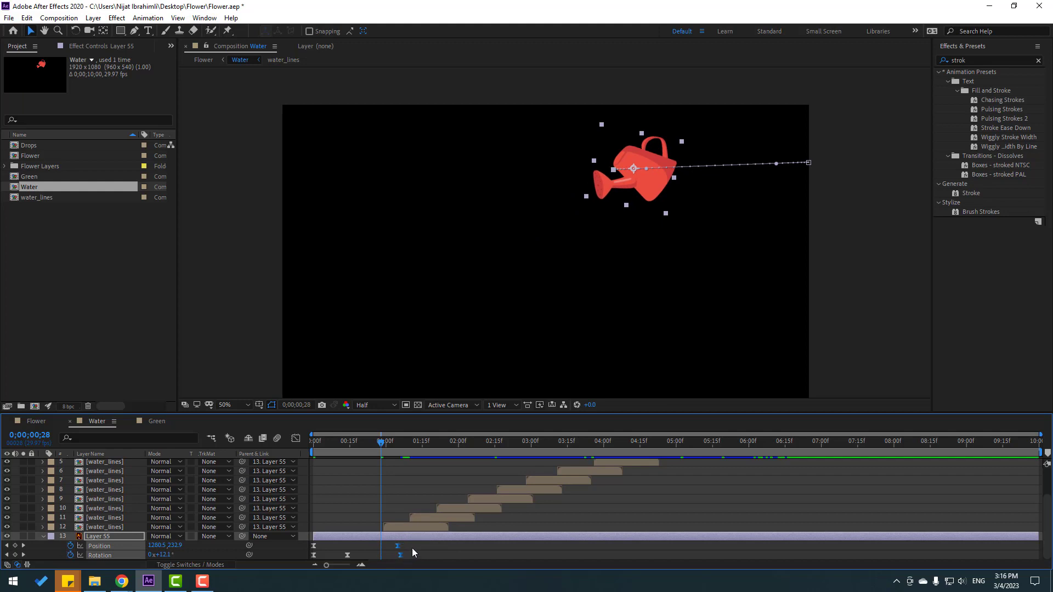
pyautogui.press('space')
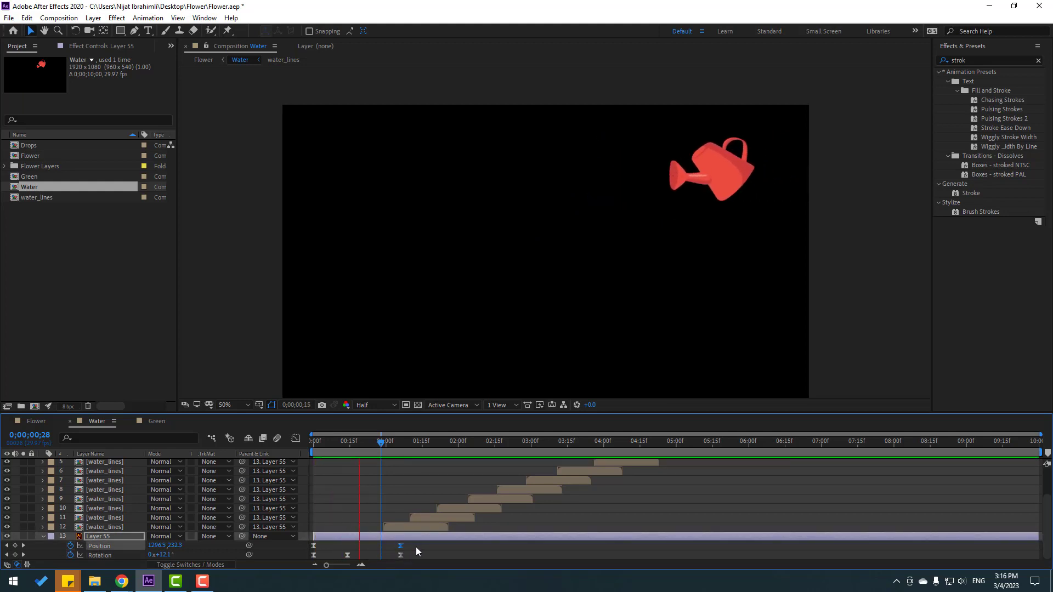
pyautogui.press('space')
# Add a Position keyframe for Layer 55 at 0;00;00;18, lowered to 1562.5, 323.6, curve the motion path and preview it.
pyautogui.click(345, 442)
pyautogui.moveTo(345, 443); pyautogui.dragTo(357, 448)
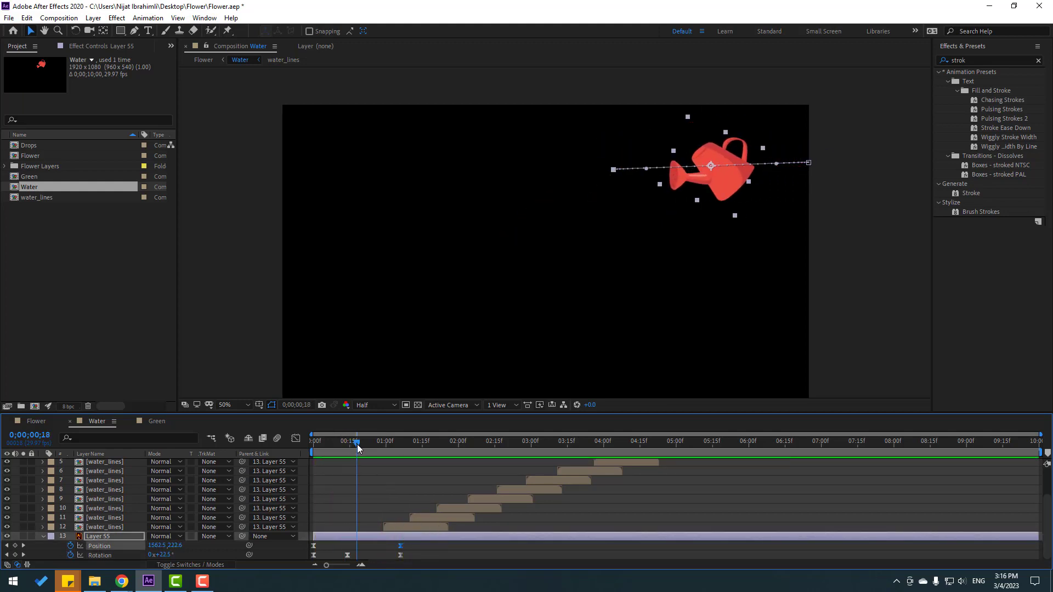
pyautogui.click(357, 555)
pyautogui.click(363, 537)
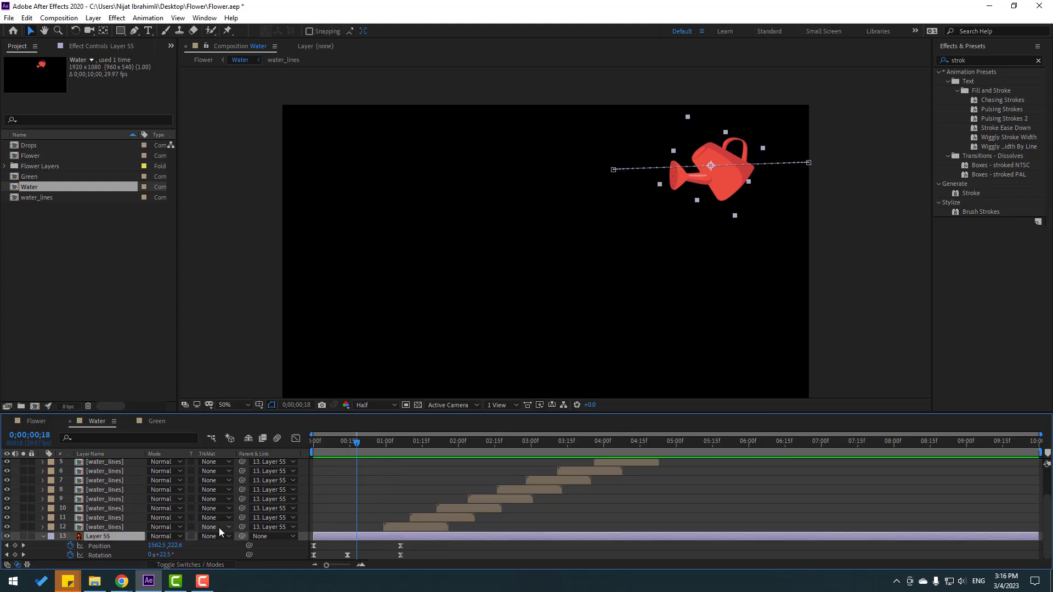
pyautogui.moveTo(175, 545); pyautogui.dragTo(230, 546)
pyautogui.moveTo(634, 170); pyautogui.dragTo(638, 182)
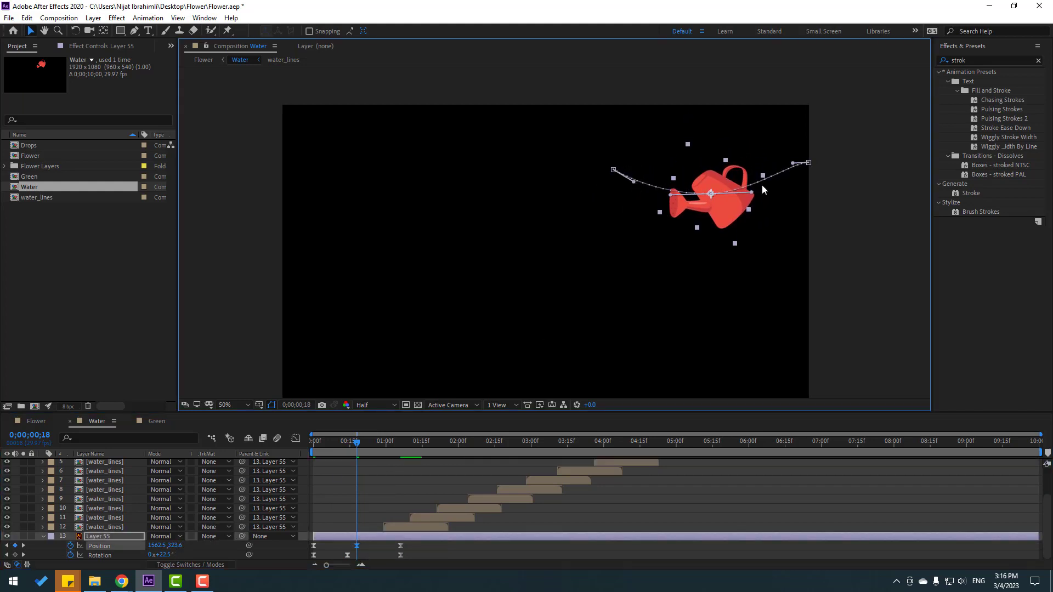
pyautogui.press('space')
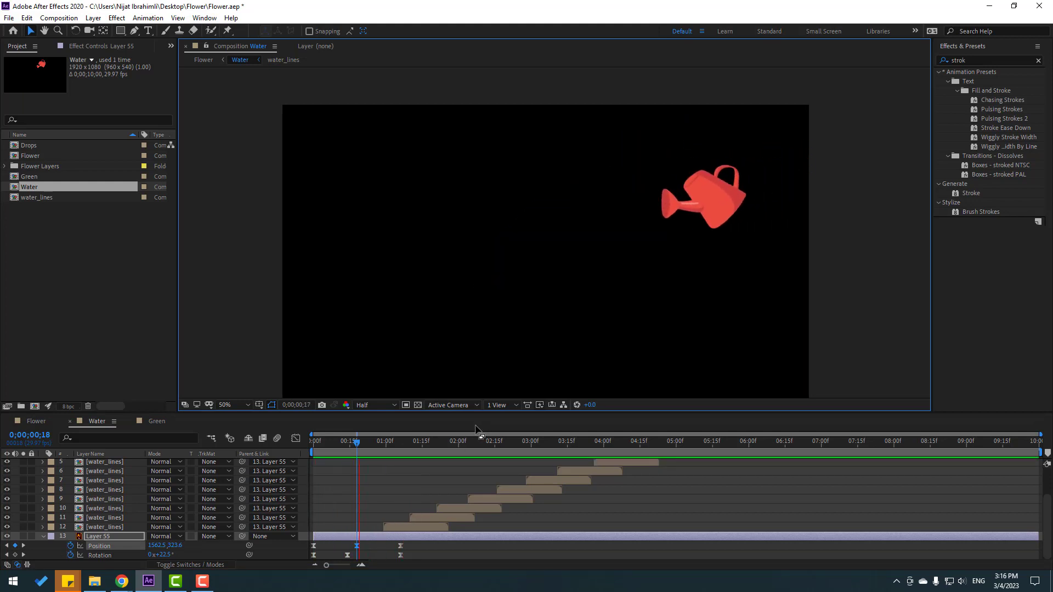
pyautogui.press('space')
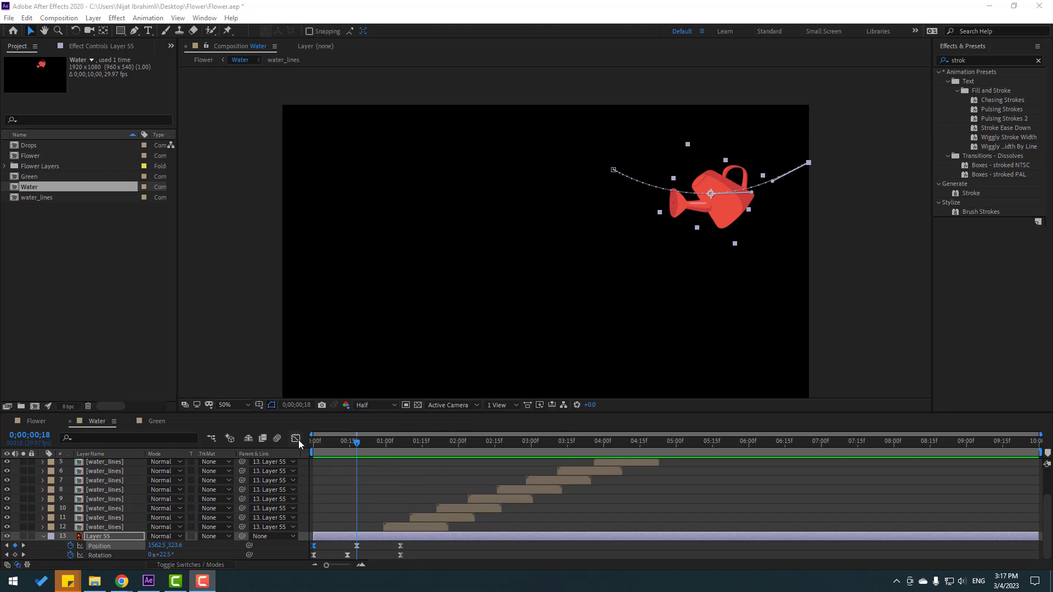
pyautogui.click(368, 468)
# In the Flower composition, delay the Green layer to about 0;00;01;12 and scrub through the watering and growth.
pyautogui.moveTo(349, 442); pyautogui.dragTo(451, 442)
pyautogui.click(33, 421)
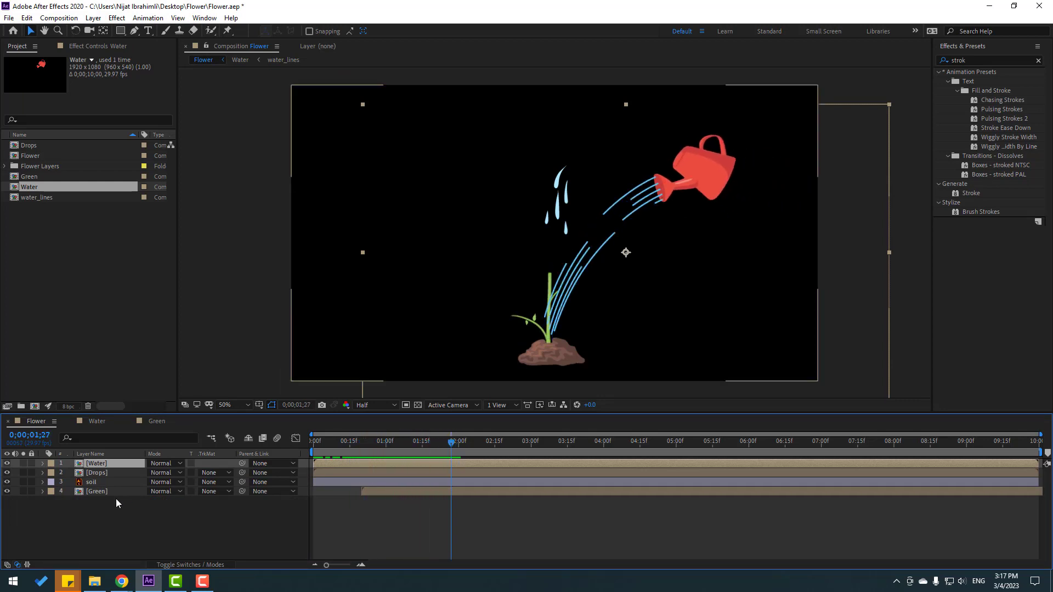
pyautogui.click(101, 492)
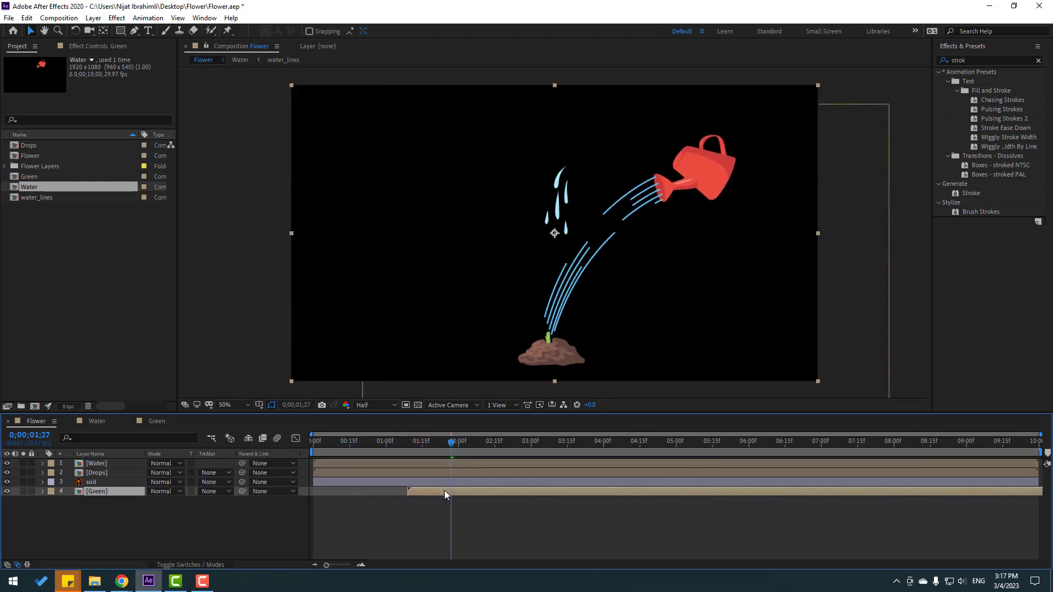
pyautogui.moveTo(387, 443); pyautogui.dragTo(502, 446)
# Move the Water layer slightly lower so that the stream reaches the soil, and preview the watering with the growing plant.
pyautogui.click(104, 464)
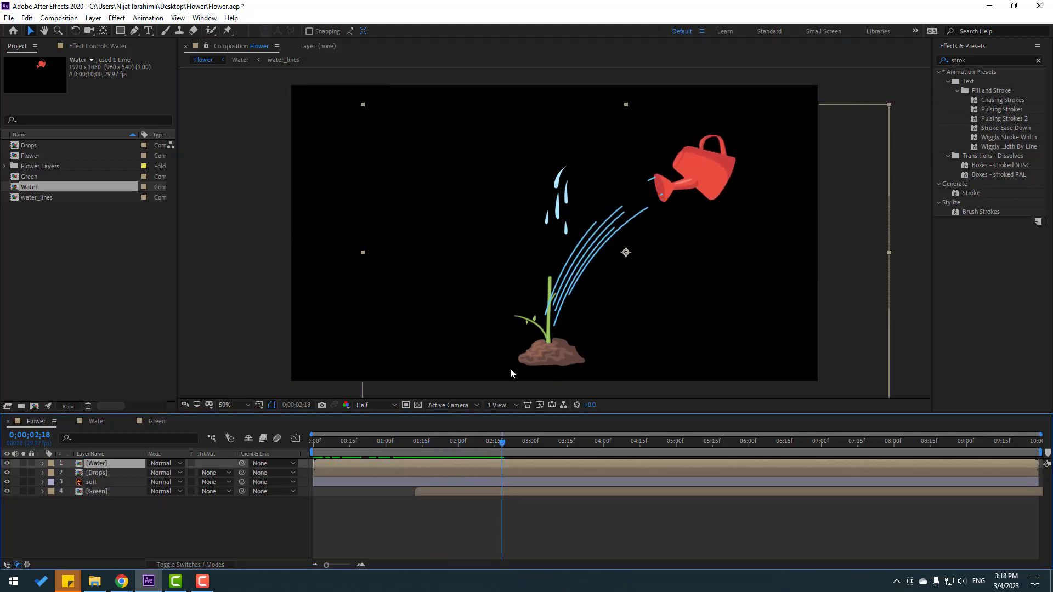
pyautogui.moveTo(709, 184); pyautogui.dragTo(714, 198)
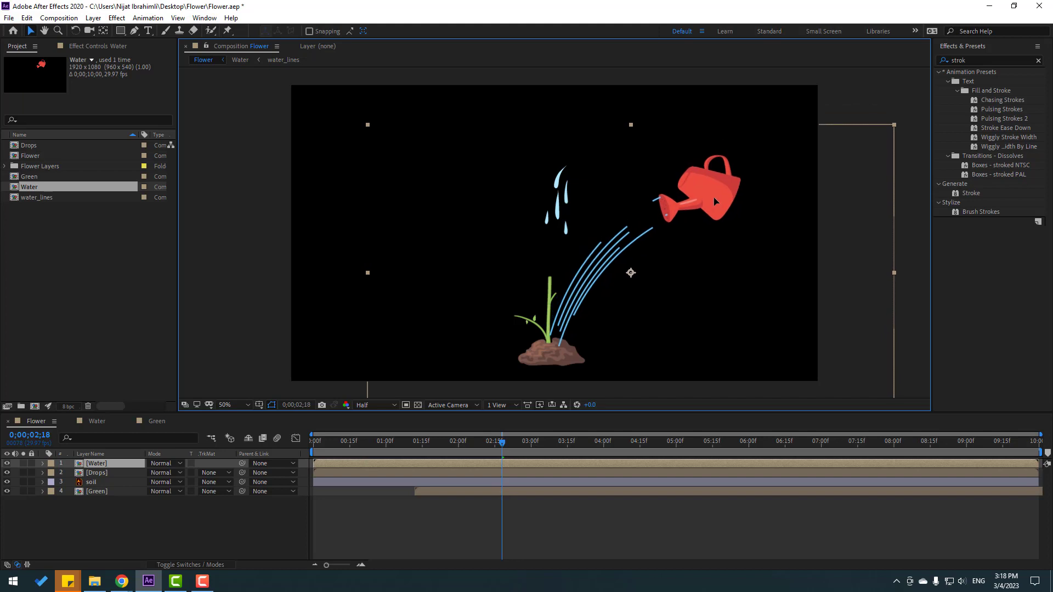
pyautogui.moveTo(505, 449)
pyautogui.mouseDown()
pyautogui.moveTo(348, 442)
pyautogui.moveTo(502, 442)
pyautogui.moveTo(532, 425)
pyautogui.moveTo(629, 422)
pyautogui.mouseUp()
pyautogui.press('space')
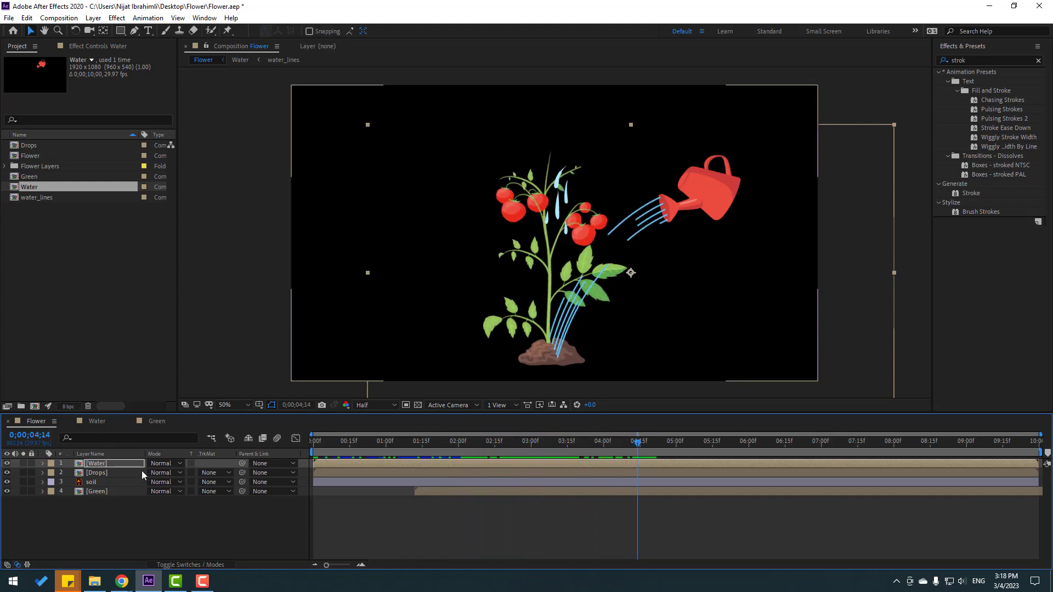
# In the Water composition, add Layer 55 Position keyframes with Y 268.6 at 0;00;01;22 and Y 245.6 at 0;00;02;13.
pyautogui.click(97, 422)
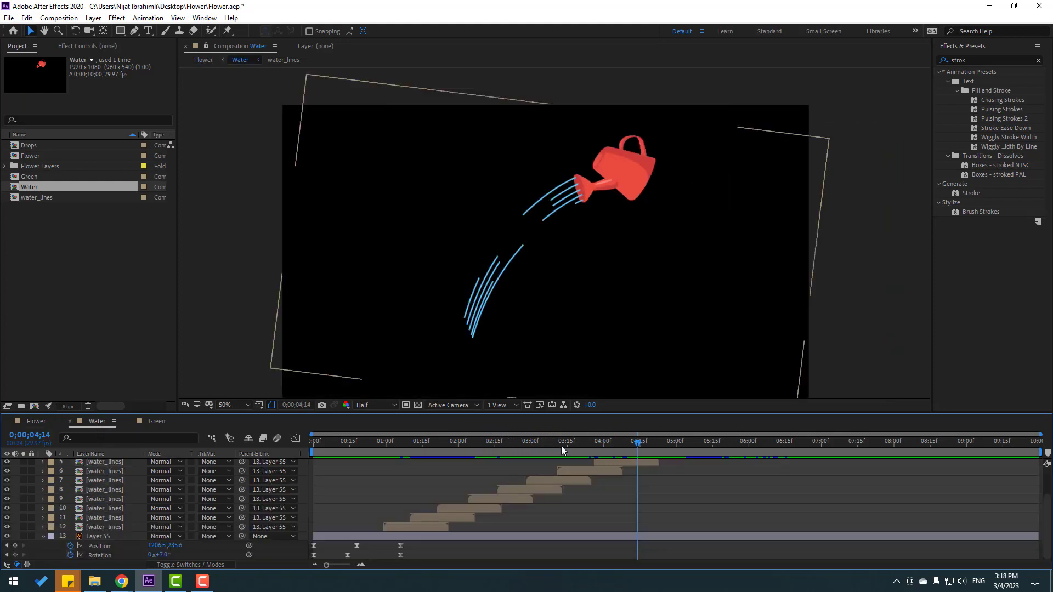
pyautogui.click(97, 537)
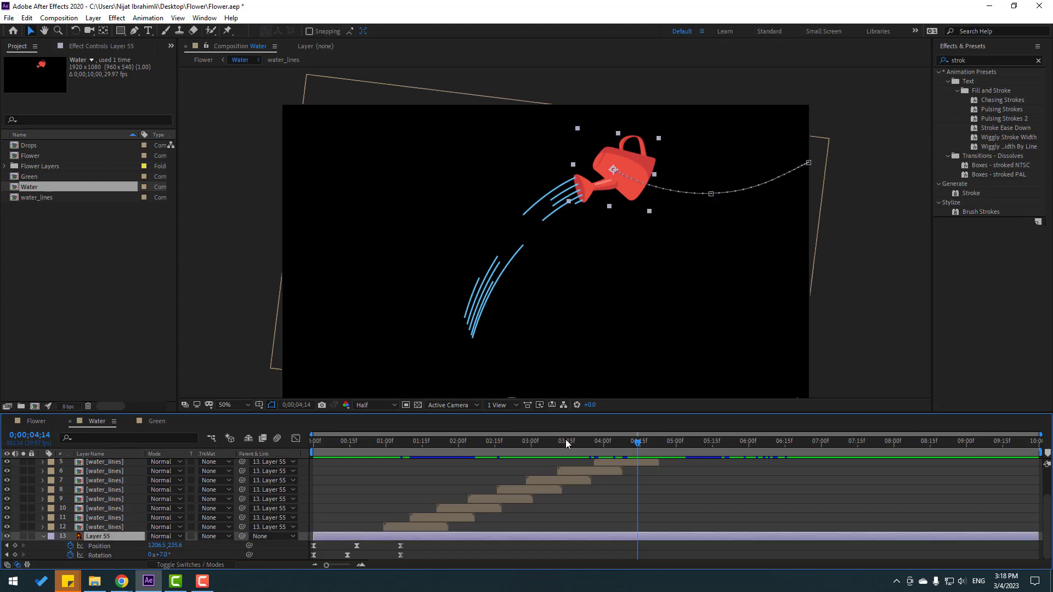
pyautogui.moveTo(582, 446); pyautogui.dragTo(438, 442)
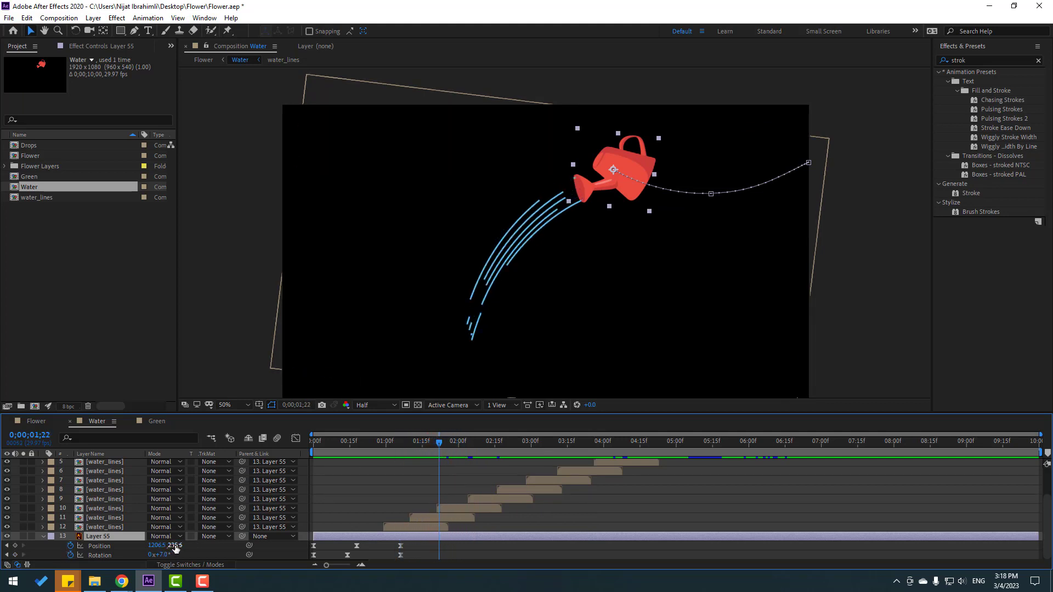
pyautogui.moveTo(178, 548); pyautogui.dragTo(442, 495)
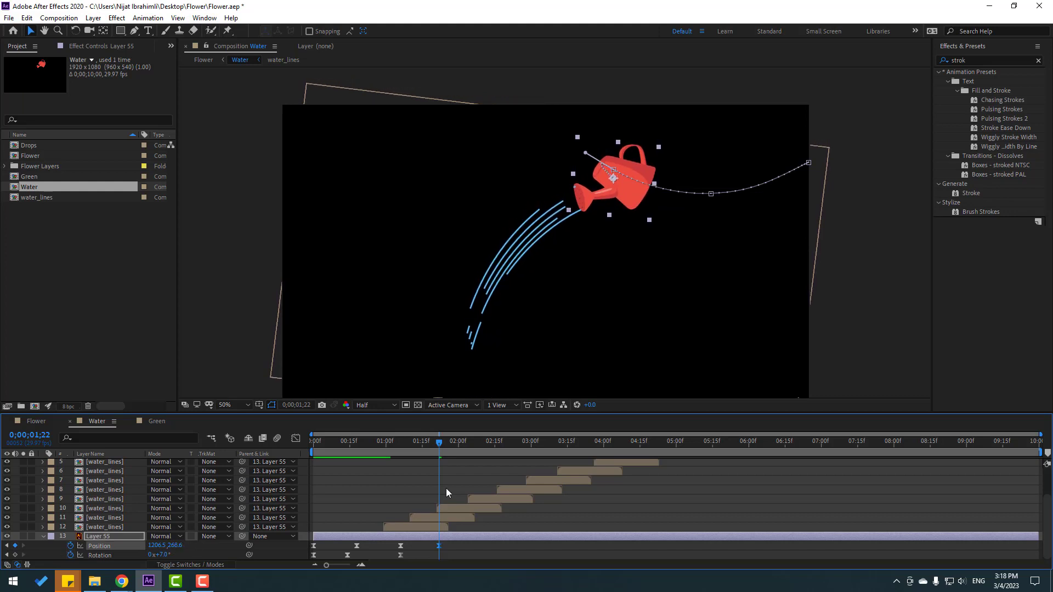
pyautogui.moveTo(475, 449); pyautogui.dragTo(489, 451)
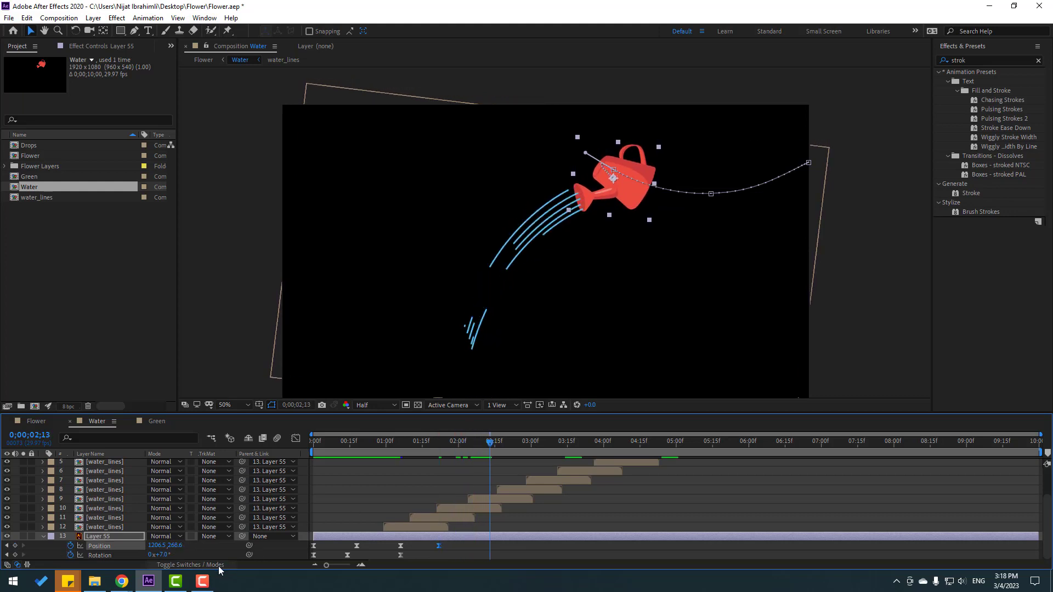
pyautogui.moveTo(176, 545); pyautogui.dragTo(82, 544)
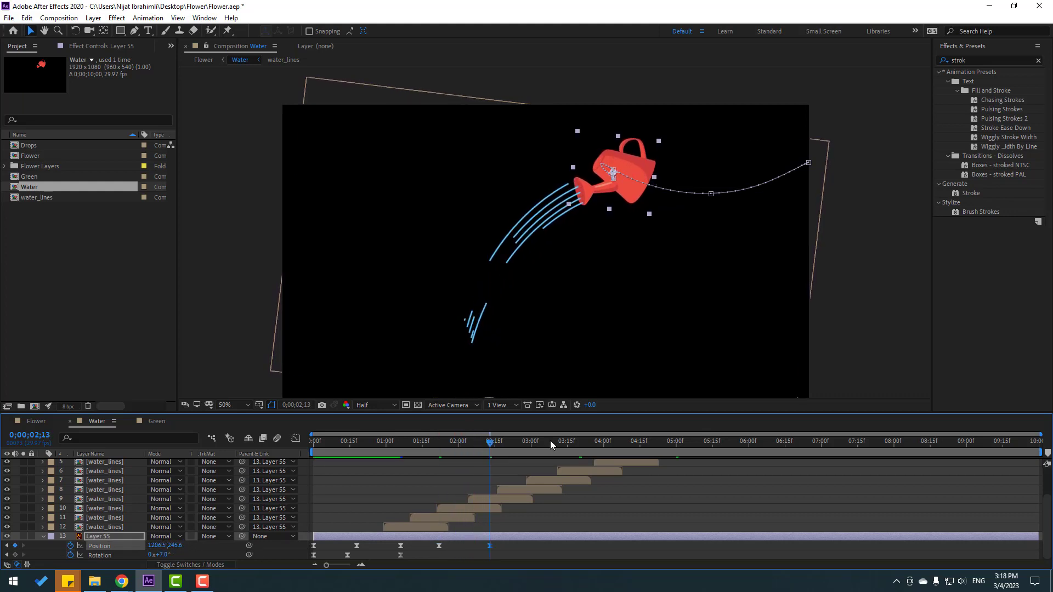
# Add Layer 55 Position keyframes with Y 264.6 at 0;00;03;08, 251.6 at 0;00;04;05 and 292.6 at 0;00;04;22, and preview the bobbing can.
pyautogui.press('space')
pyautogui.moveTo(169, 546); pyautogui.dragTo(180, 545)
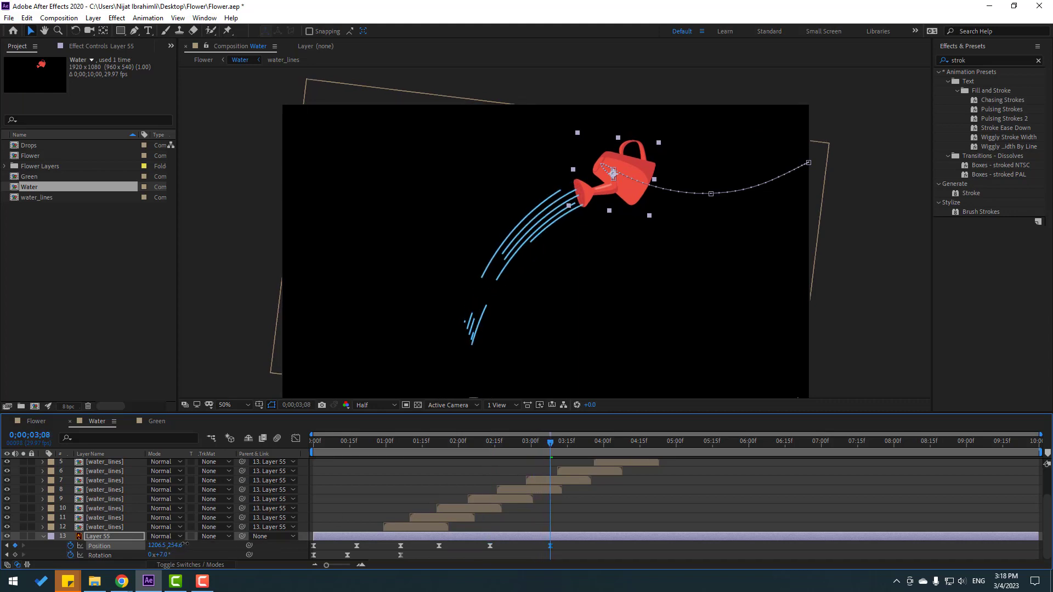
pyautogui.moveTo(572, 449); pyautogui.dragTo(614, 447)
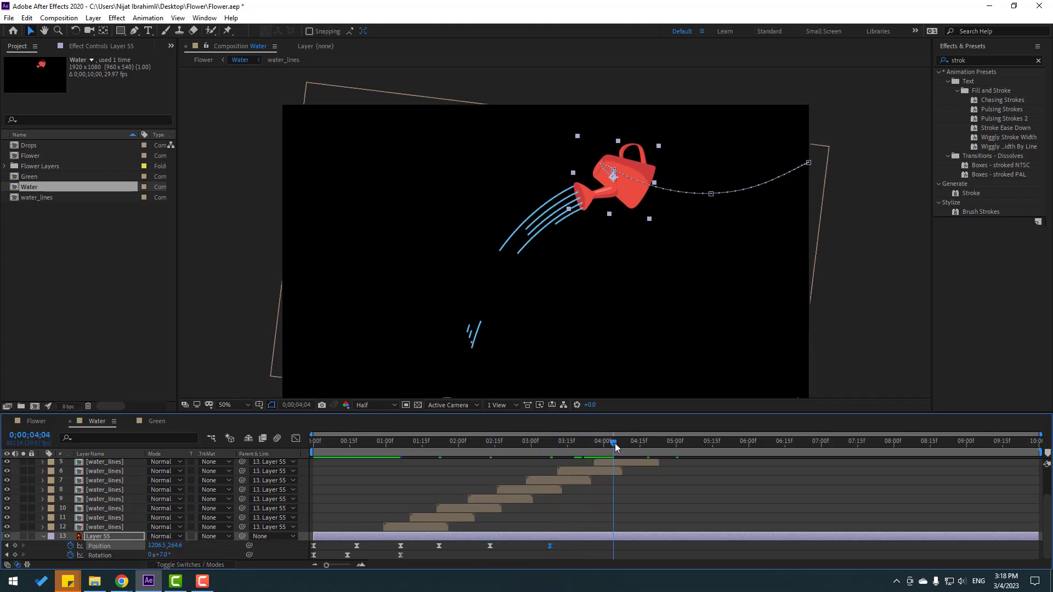
pyautogui.moveTo(175, 545); pyautogui.dragTo(167, 546)
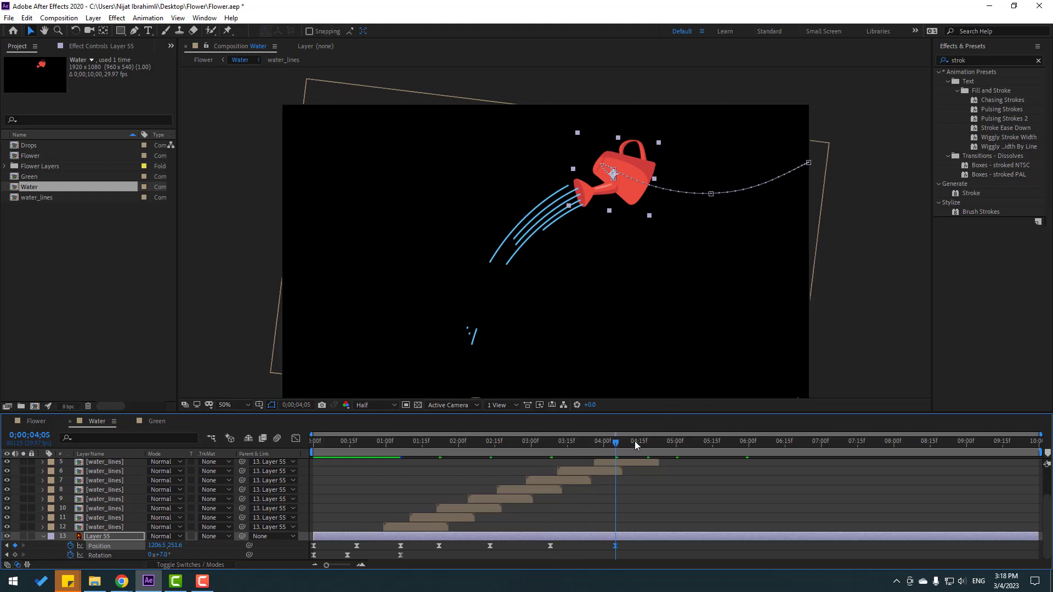
pyautogui.moveTo(630, 445); pyautogui.dragTo(658, 445)
pyautogui.moveTo(186, 544); pyautogui.dragTo(209, 546)
pyautogui.press('space')
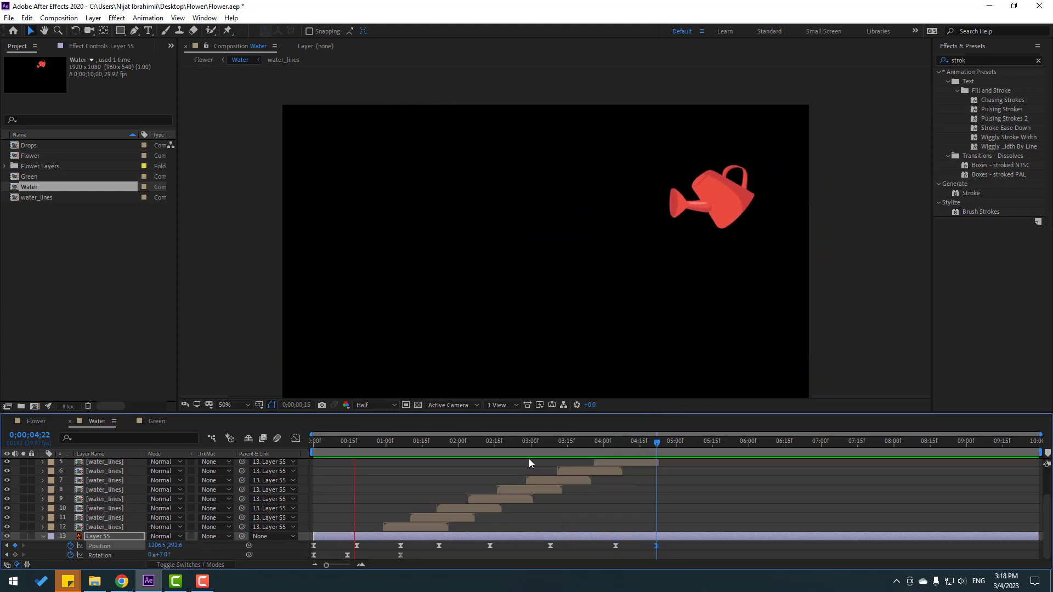
# Set the spatial interpolation of Layer 55's Position keyframes at 0;00;01;06 and 0;00;01;22 to Linear and preview the motion.
pyautogui.moveTo(470, 437); pyautogui.dragTo(402, 453)
pyautogui.click(400, 545)
pyautogui.rightClick(401, 545)
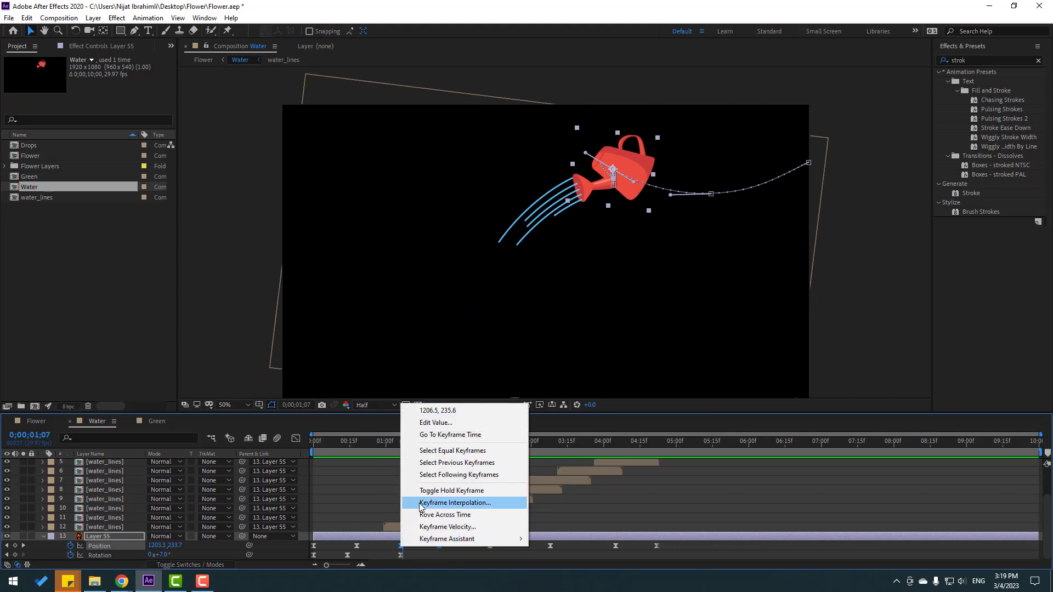
pyautogui.click(422, 503)
pyautogui.click(531, 272)
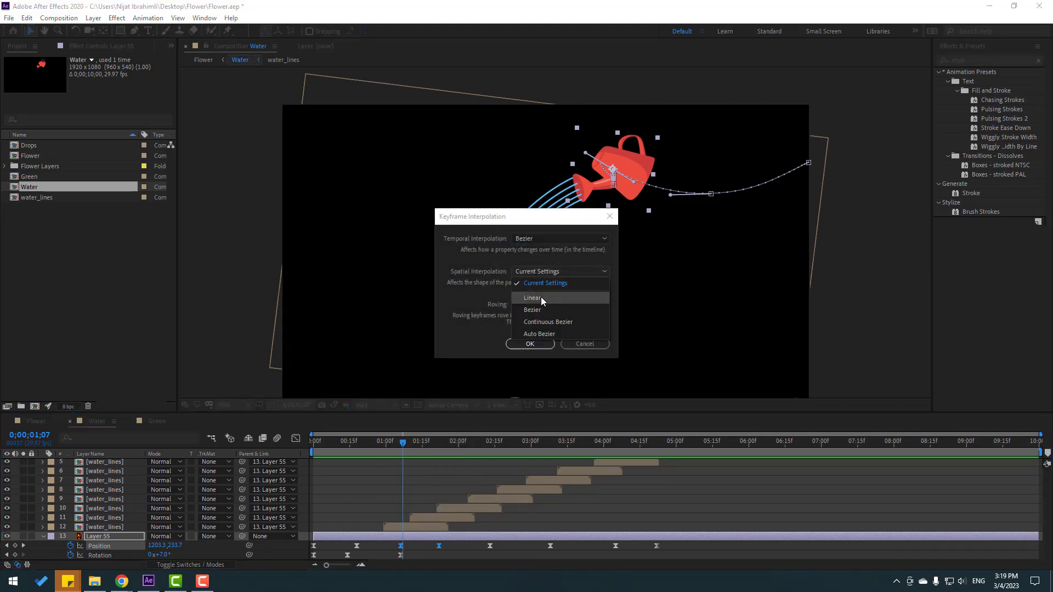
pyautogui.click(541, 297)
pyautogui.click(528, 343)
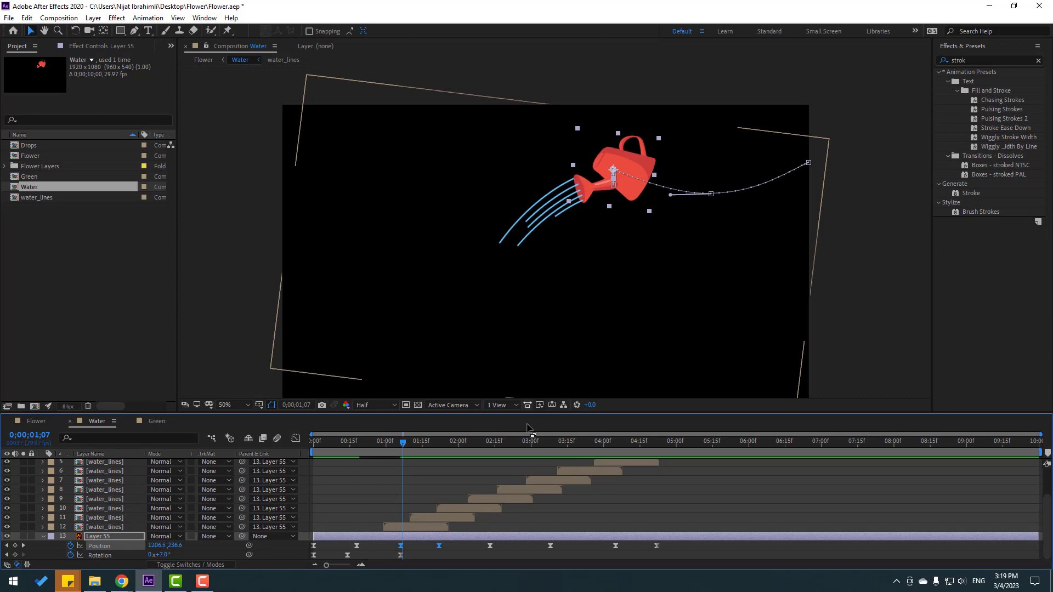
pyautogui.press('space')
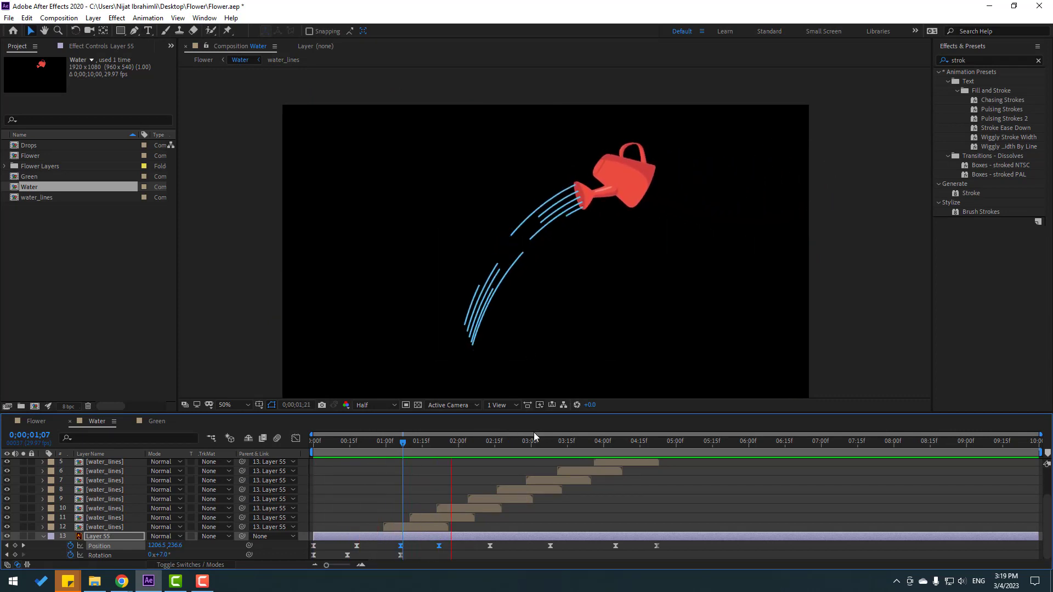
# Nudge the watering can horizontally at its 0;00;01;22 and 0;00;02;13 Position keyframes.
pyautogui.click(401, 442)
pyautogui.press('F2')
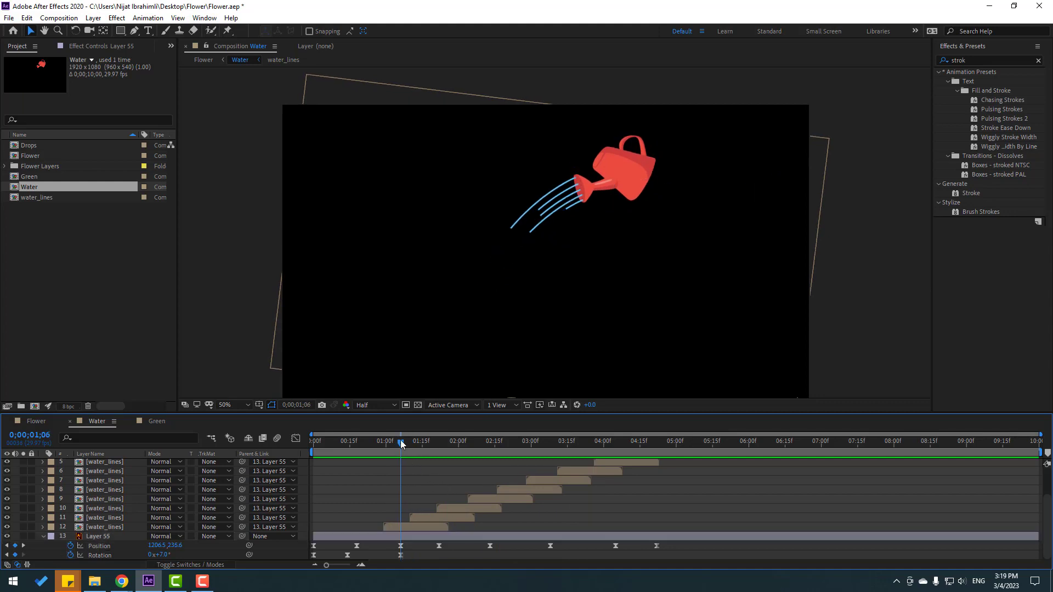
pyautogui.moveTo(402, 443); pyautogui.dragTo(438, 443)
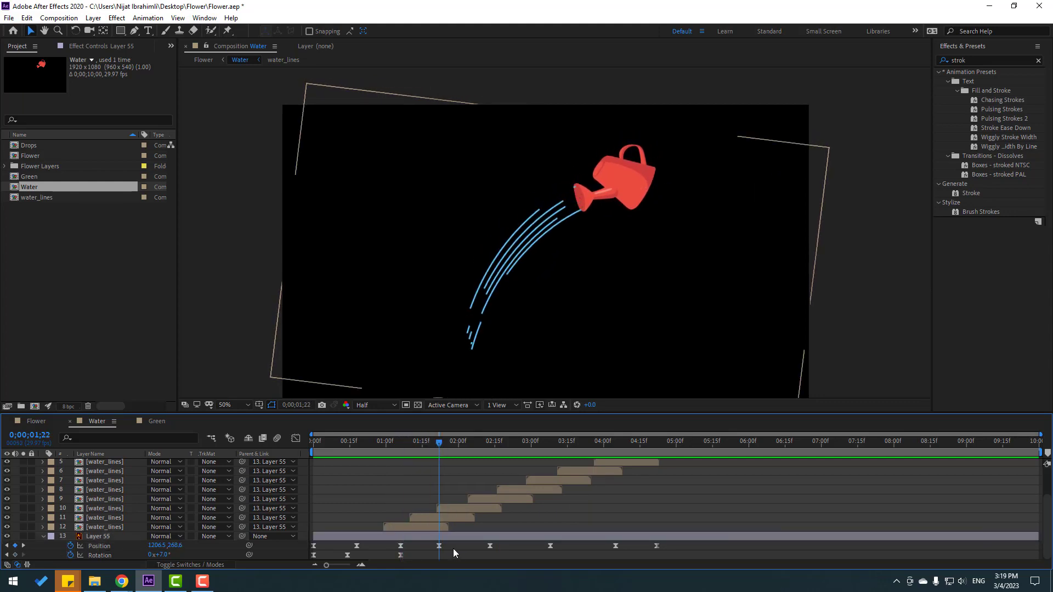
pyautogui.click(439, 546)
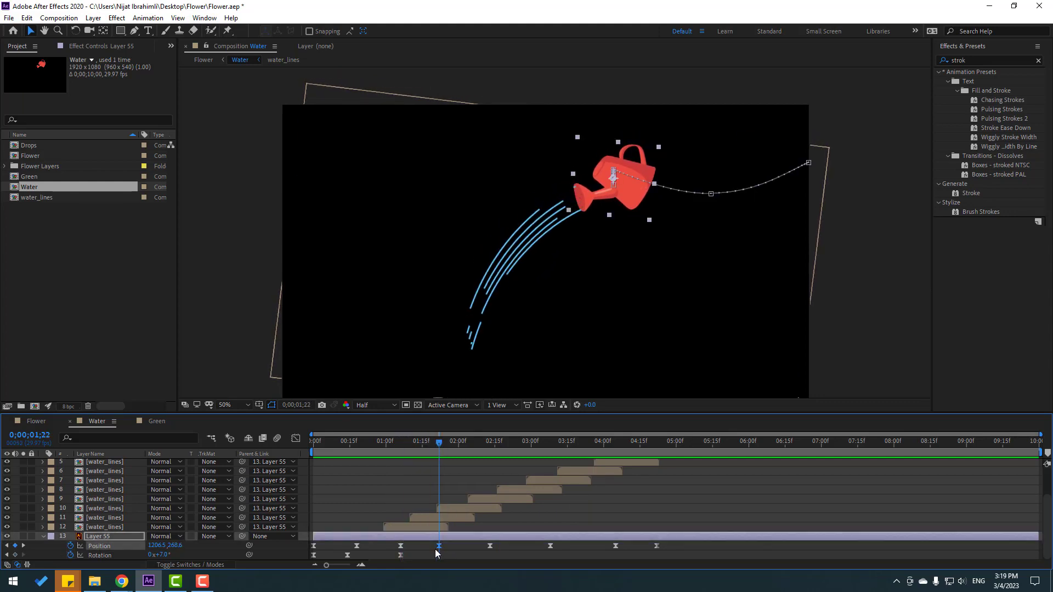
pyautogui.moveTo(155, 548); pyautogui.dragTo(162, 548)
pyautogui.click(398, 442)
pyautogui.moveTo(402, 449); pyautogui.dragTo(490, 456)
pyautogui.moveTo(159, 549); pyautogui.dragTo(160, 548)
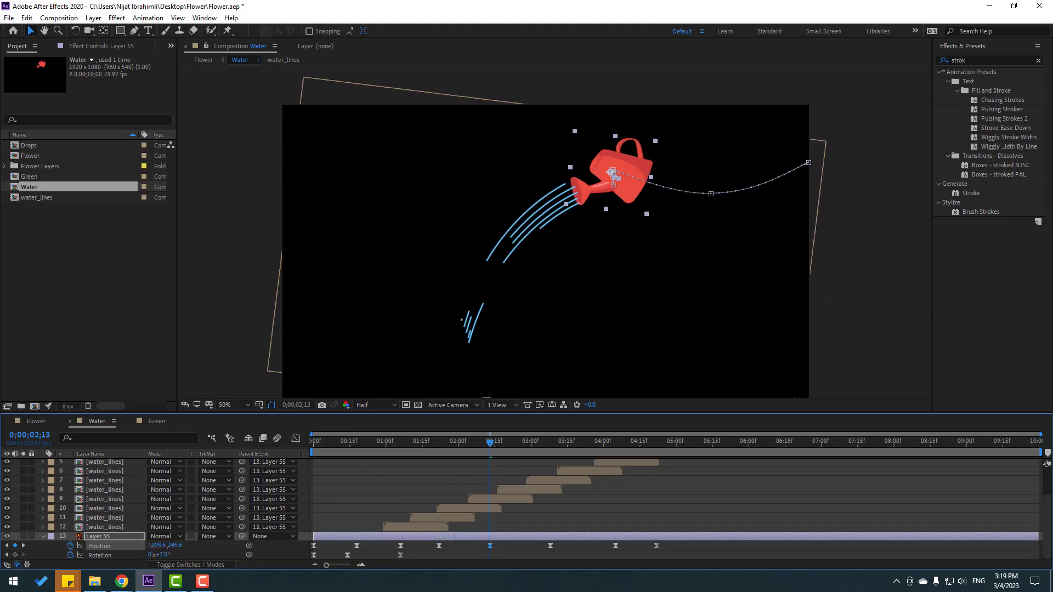
# Vary Layer 55's X position at 0;00;03;08 to 1220.5, at 0;00;04;05 slightly and at 0;00;04;22 to 1211.5, then preview the sway.
pyautogui.moveTo(534, 448); pyautogui.dragTo(551, 442)
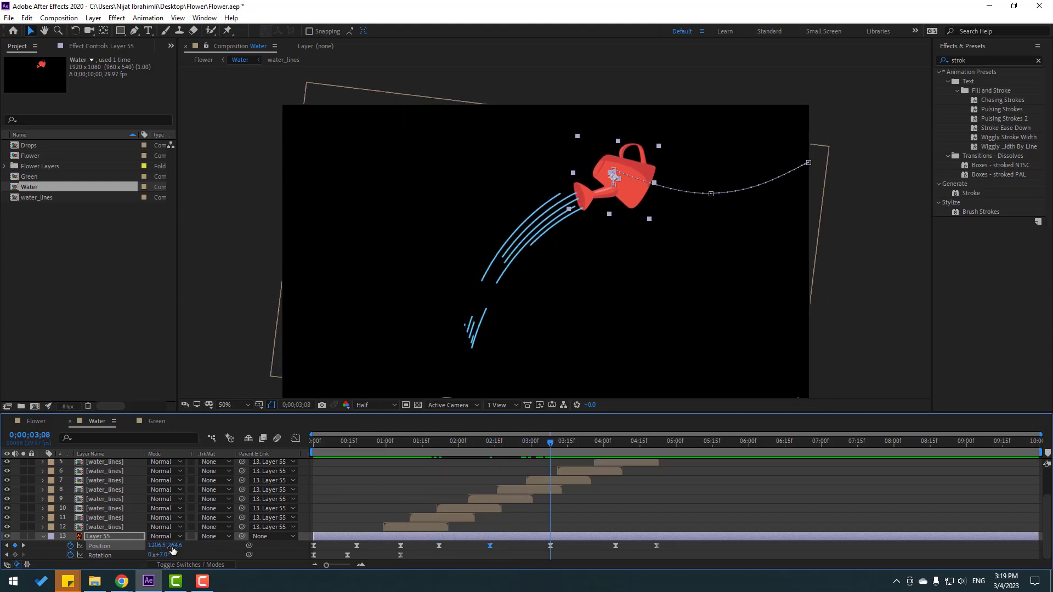
pyautogui.moveTo(157, 549); pyautogui.dragTo(160, 548)
pyautogui.moveTo(603, 442); pyautogui.dragTo(614, 444)
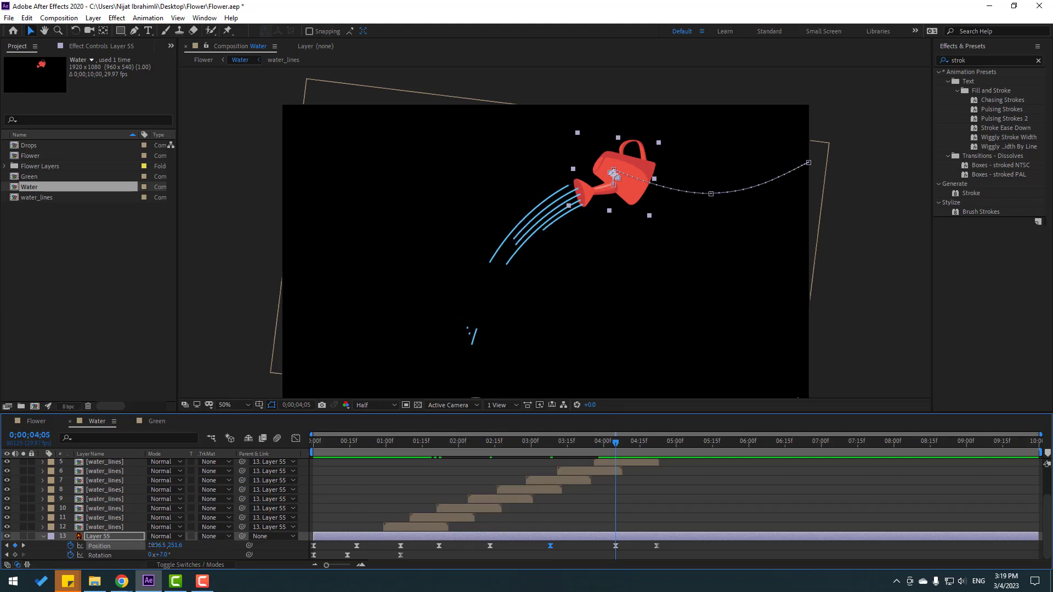
pyautogui.moveTo(154, 546); pyautogui.dragTo(156, 545)
pyautogui.moveTo(625, 446); pyautogui.dragTo(655, 446)
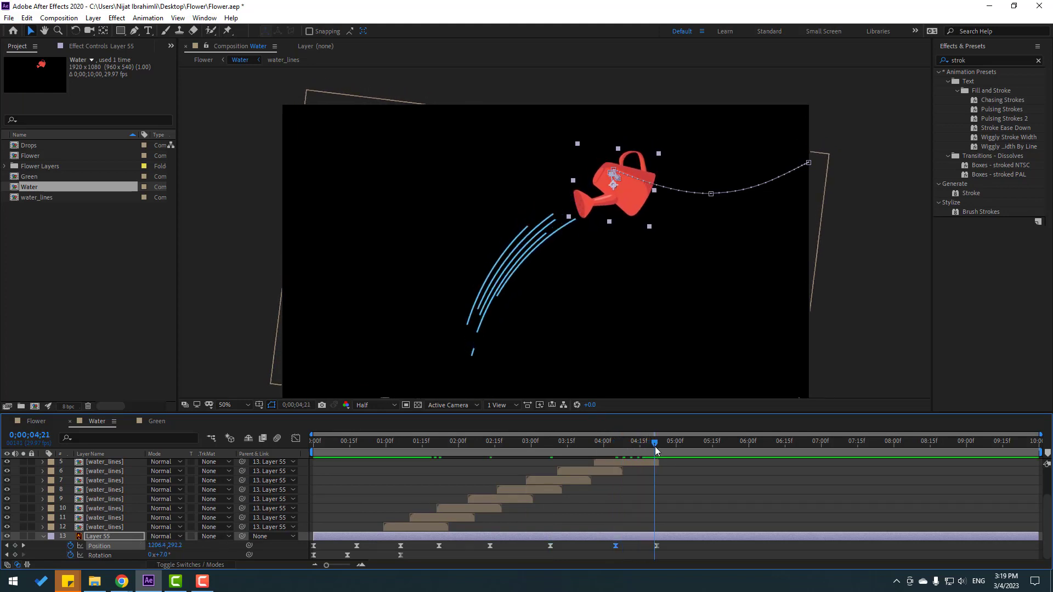
pyautogui.moveTo(160, 545); pyautogui.dragTo(164, 545)
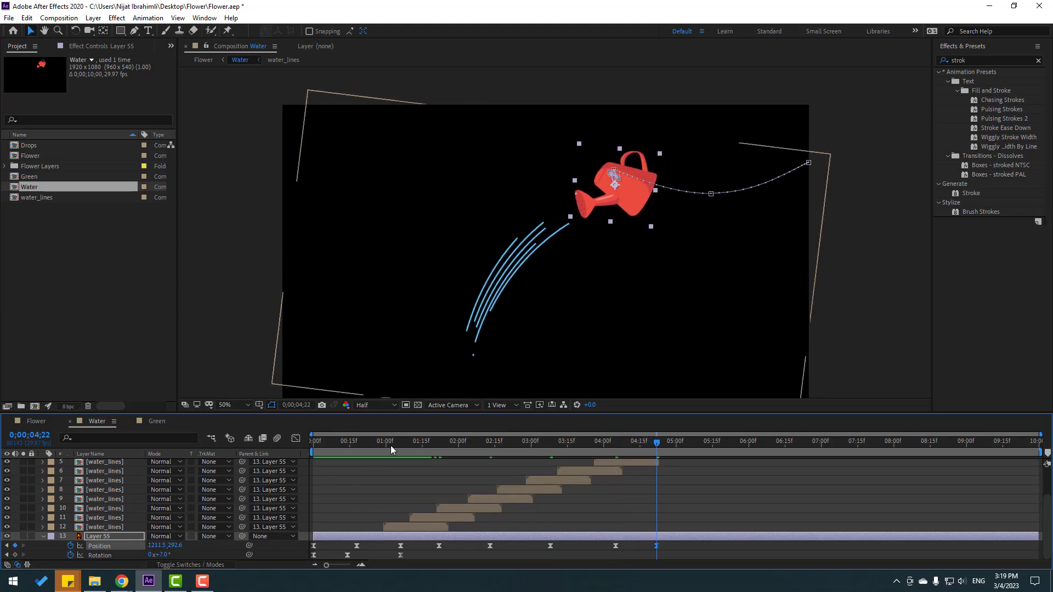
pyautogui.press('space')
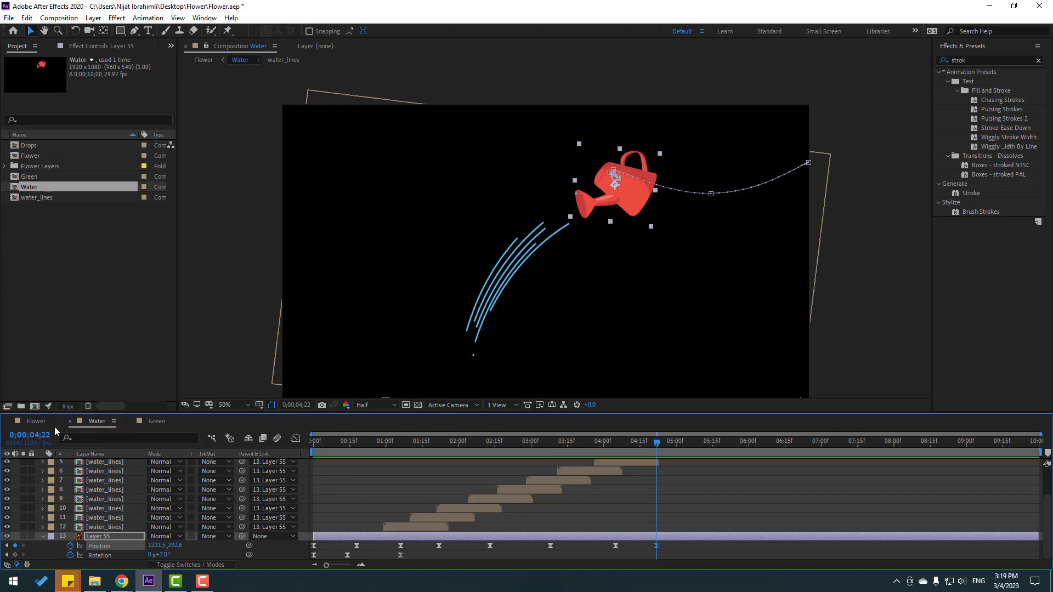
# In the Flower composition, move the Water layer slightly up and preview the watering with the growing plant.
pyautogui.click(36, 420)
pyautogui.click(550, 441)
pyautogui.click(393, 442)
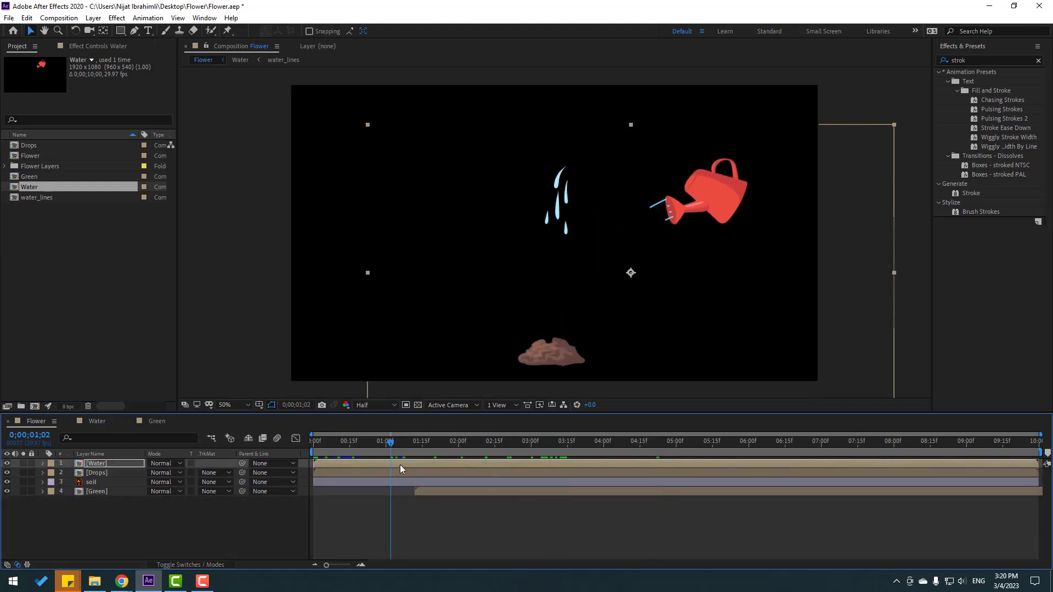
pyautogui.moveTo(714, 202); pyautogui.dragTo(715, 187)
pyautogui.press('space')
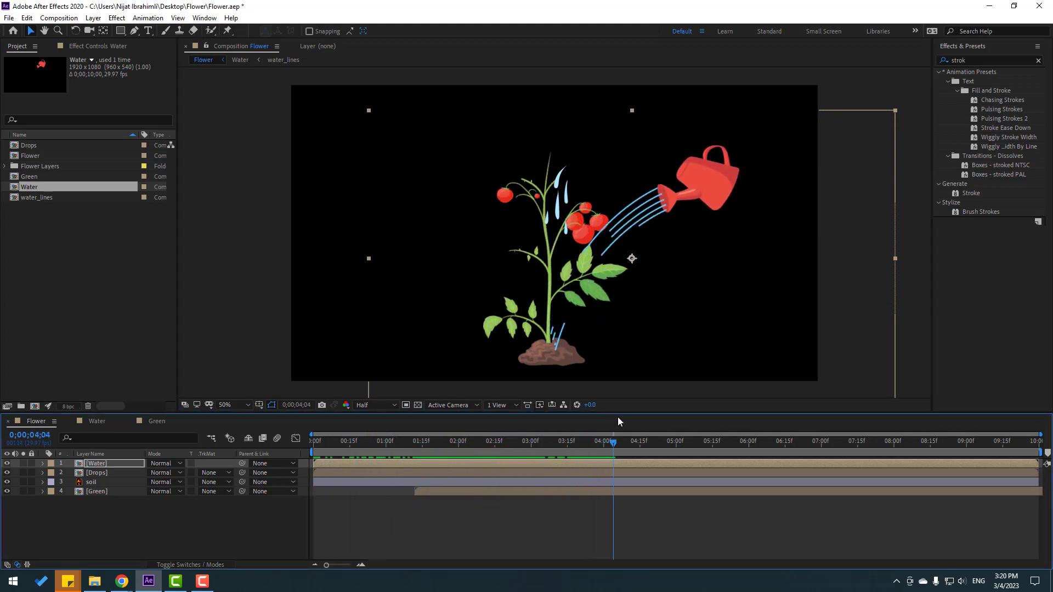
pyautogui.moveTo(565, 421); pyautogui.dragTo(593, 424)
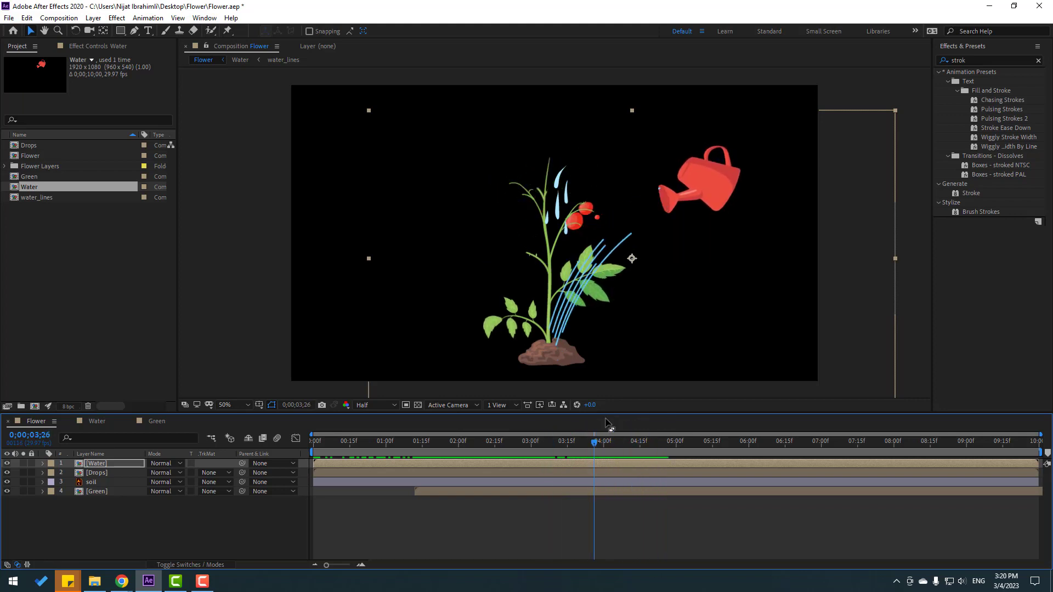
# In the Water composition, delete the five water_lines layers that start at 0;00;03;26 or after.
pyautogui.click(97, 420)
pyautogui.scroll(2, 593, 521)
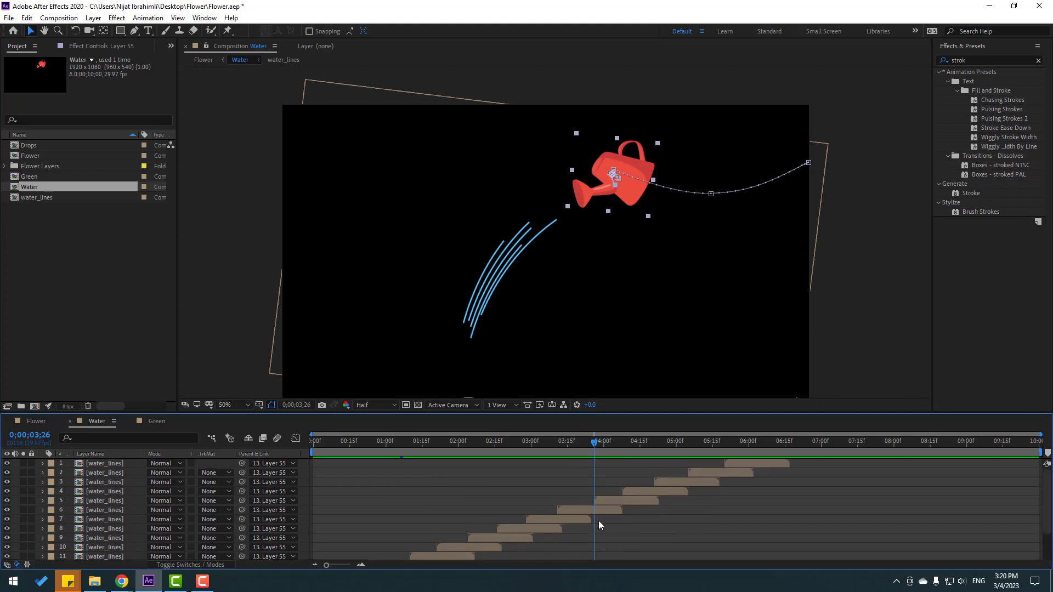
pyautogui.click(604, 508)
pyautogui.click(653, 500)
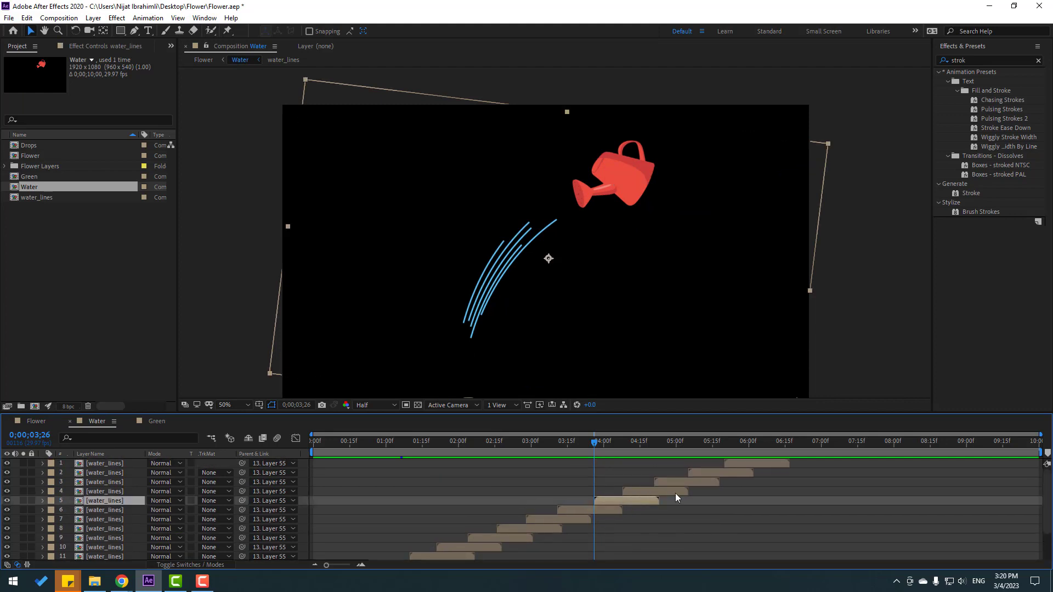
pyautogui.keyDown('shift'); pyautogui.click(738, 463); pyautogui.keyUp('shift')
pyautogui.press('Delete')
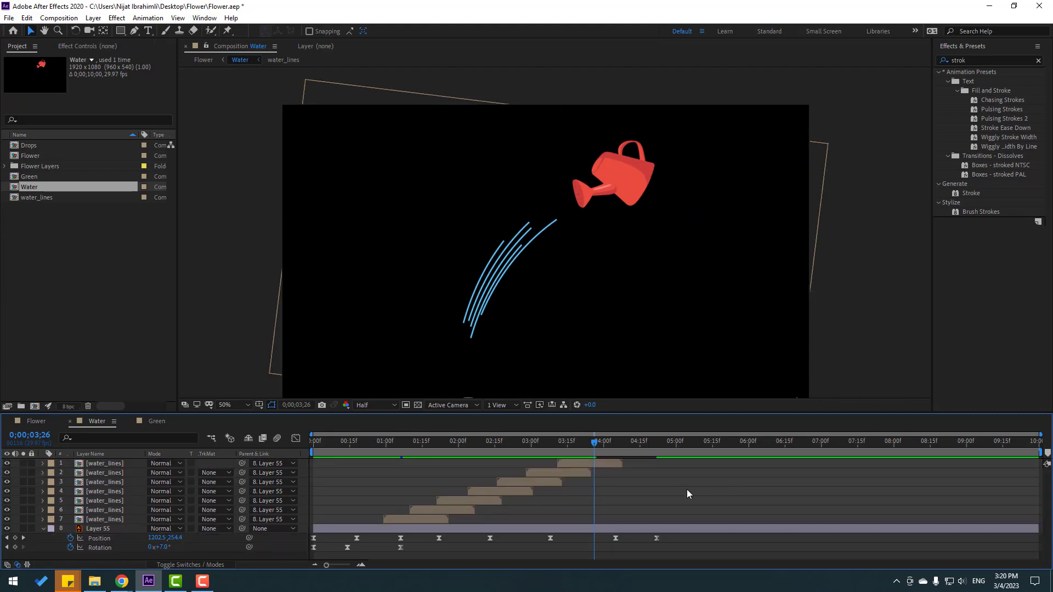
# Delete Layer 55's last two Position keyframes and add a Position keyframe at 0;00;03;26.
pyautogui.click(100, 531)
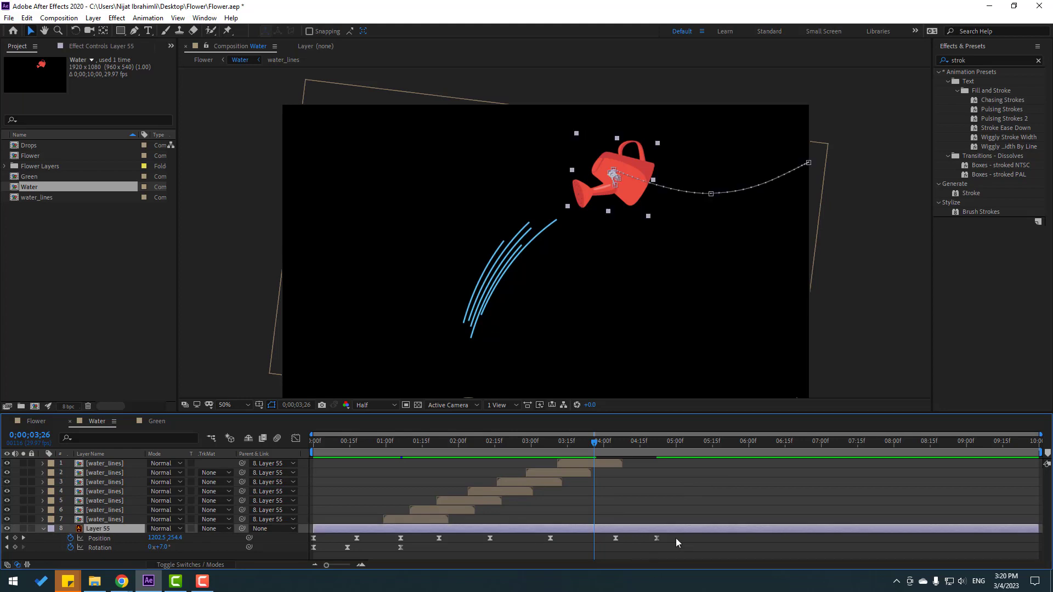
pyautogui.moveTo(675, 540); pyautogui.dragTo(603, 562)
pyautogui.press('Delete')
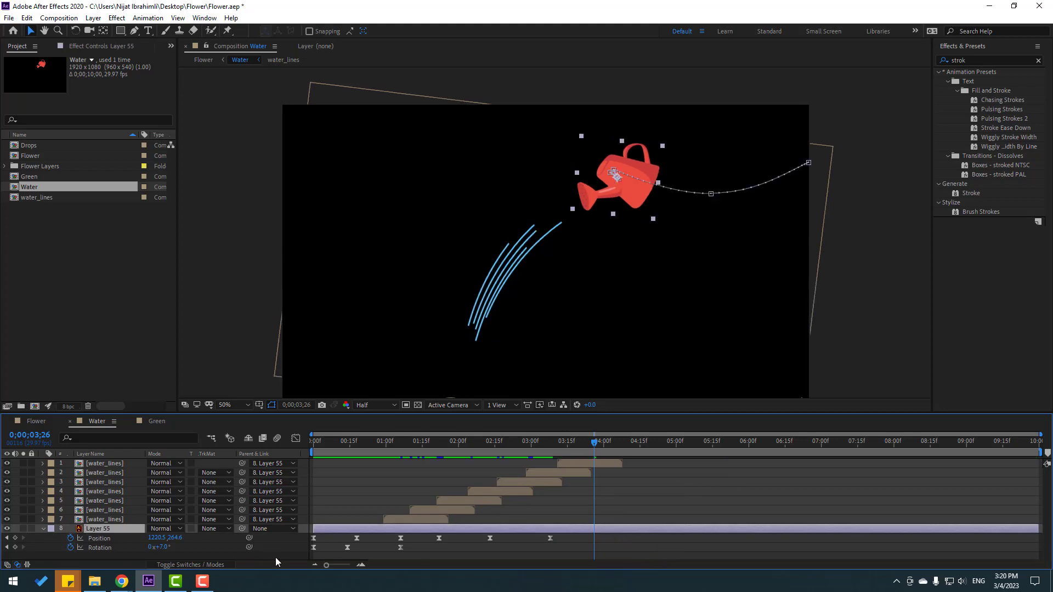
pyautogui.click(16, 538)
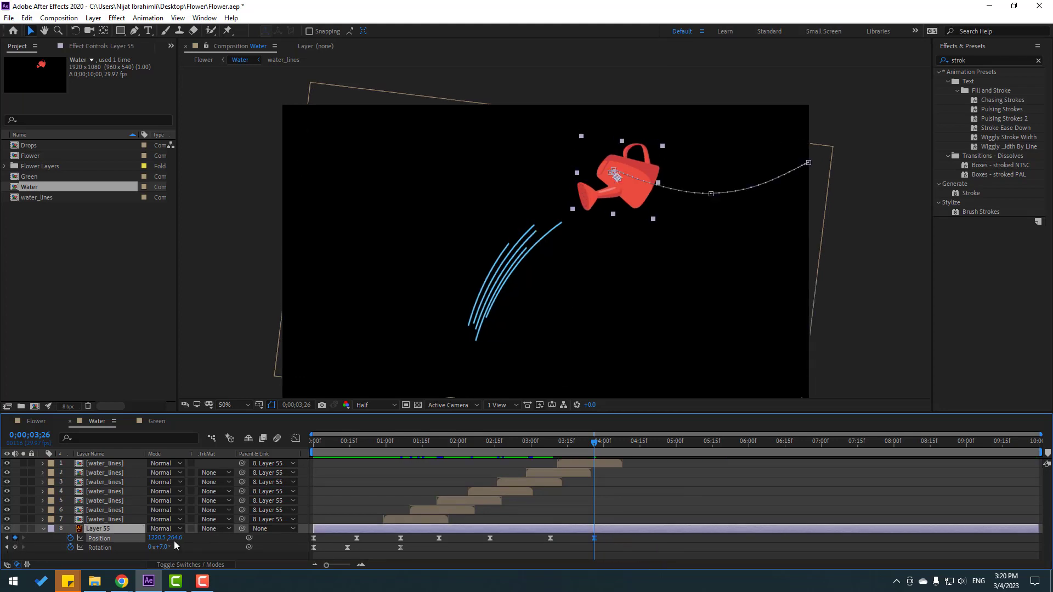
# Keyframe the watering can moving out past the frame's right edge, shift that keyframe to about 0;00;04;21 and preview the exit.
pyautogui.click(611, 442)
pyautogui.moveTo(633, 199); pyautogui.dragTo(874, 211)
pyautogui.moveTo(610, 538); pyautogui.dragTo(654, 539)
pyautogui.click(524, 449)
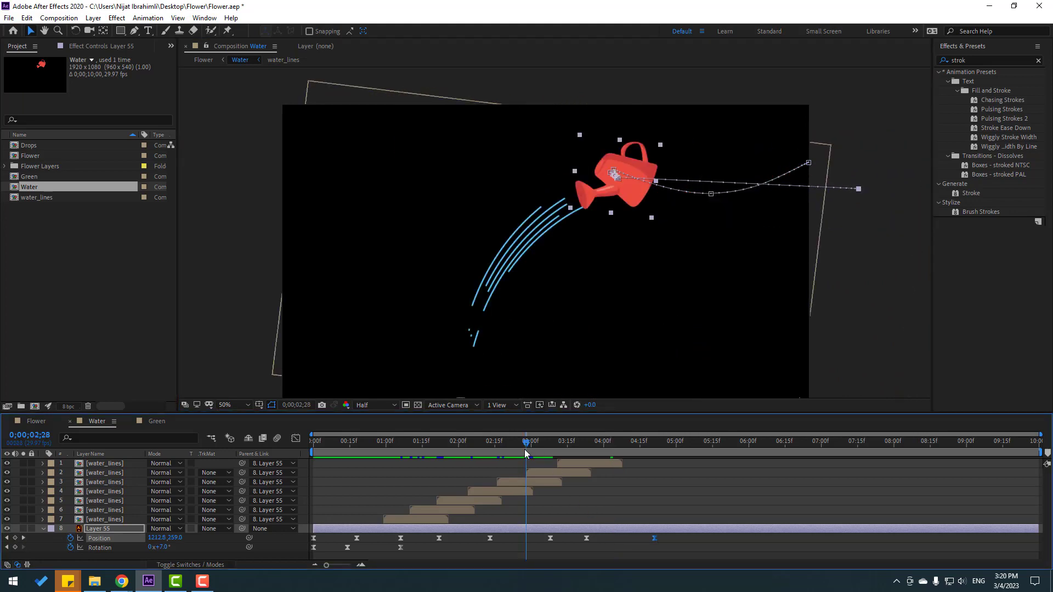
pyautogui.press('space')
pyautogui.press('space')
# Add a Layer 55 Position keyframe at 0;00;04;09, lowered to Y 415.8 so that the exit path dips, and preview it.
pyautogui.moveTo(526, 442); pyautogui.dragTo(626, 445)
pyautogui.moveTo(182, 538); pyautogui.dragTo(253, 526)
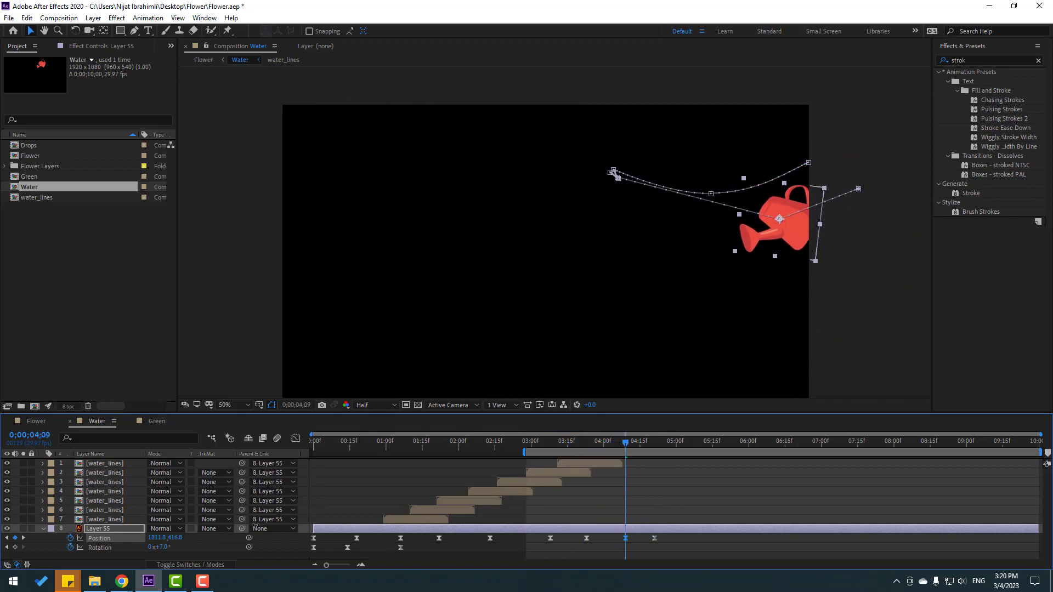
pyautogui.press('space')
pyautogui.click(627, 445)
pyautogui.press('space')
pyautogui.click(214, 129)
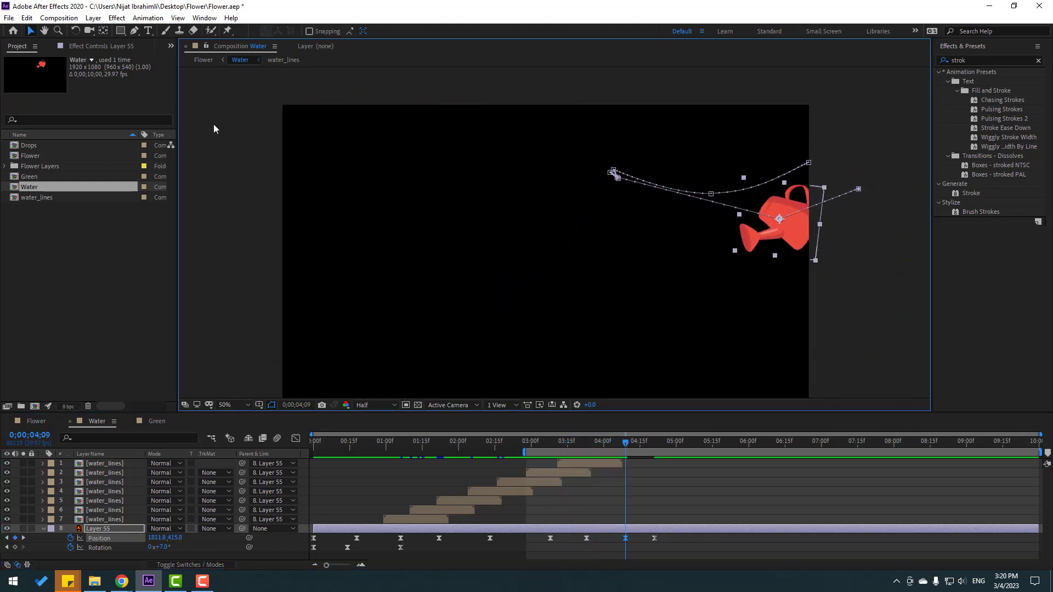
# Smooth the watering can's motion path at its 0;00;04;09 Position keyframe with the Convert Vertex tool and preview the curved exit.
pyautogui.click(135, 31)
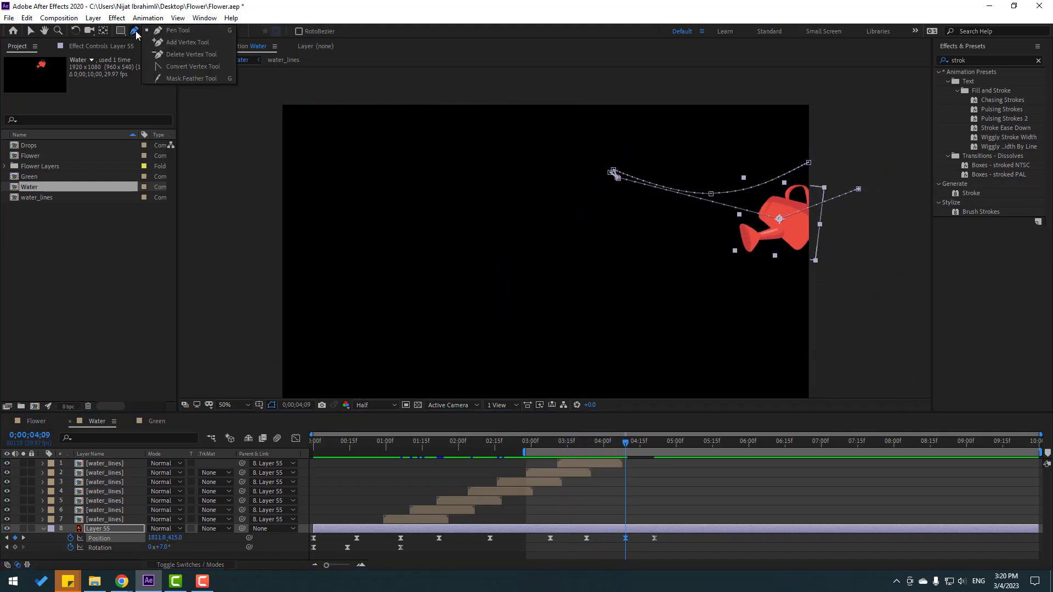
pyautogui.click(188, 67)
pyautogui.moveTo(780, 224); pyautogui.dragTo(840, 228)
pyautogui.press('space')
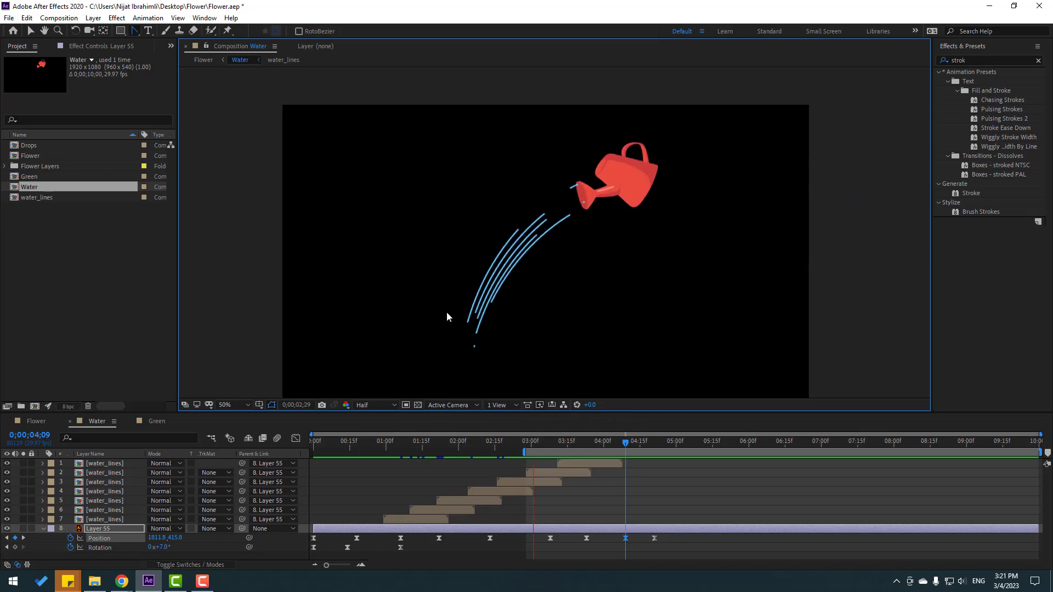
pyautogui.press('space')
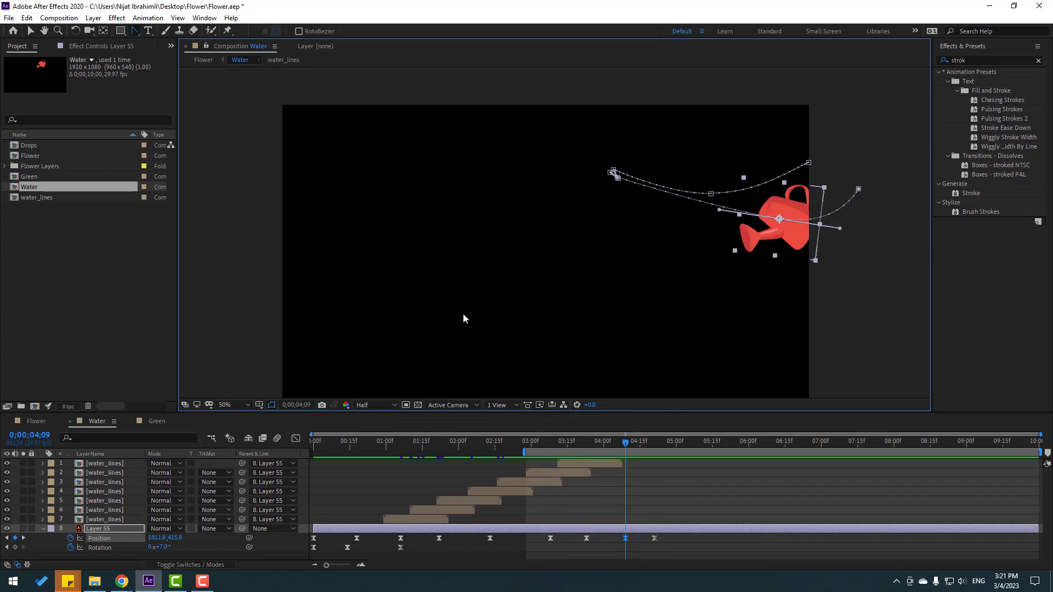
pyautogui.click(31, 32)
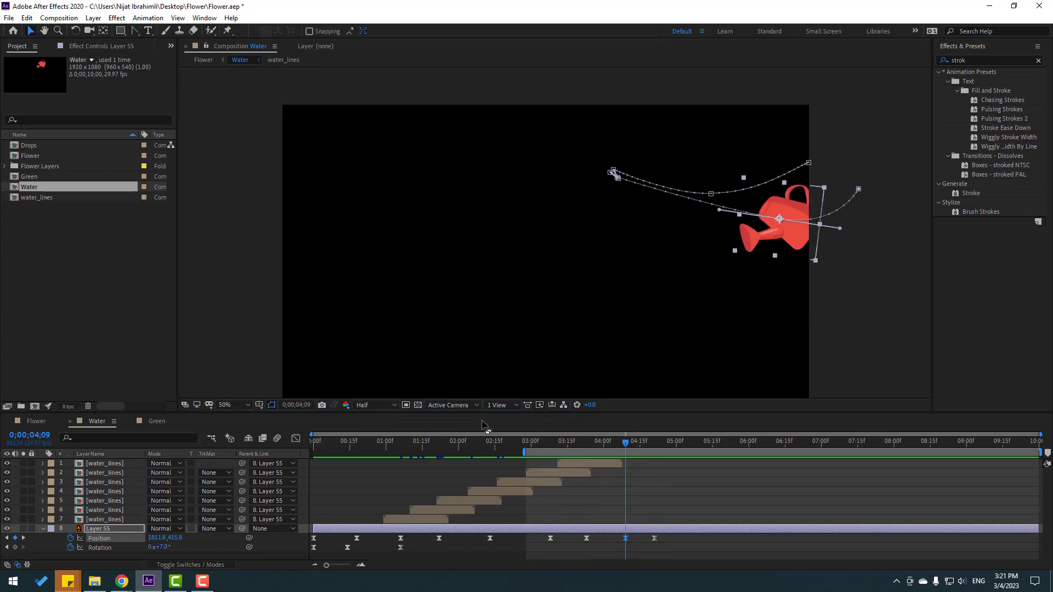
# Delete the topmost water_lines layer, the last to start, and preview the watering can's exit.
pyautogui.moveTo(518, 442); pyautogui.dragTo(576, 461)
pyautogui.click(576, 463)
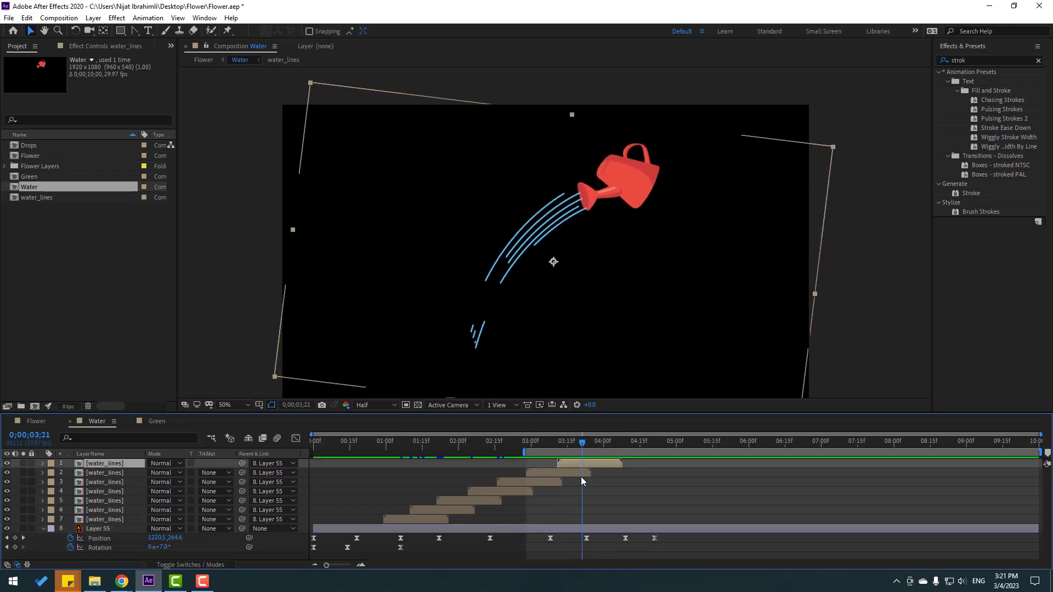
pyautogui.press('Delete')
pyautogui.press('space')
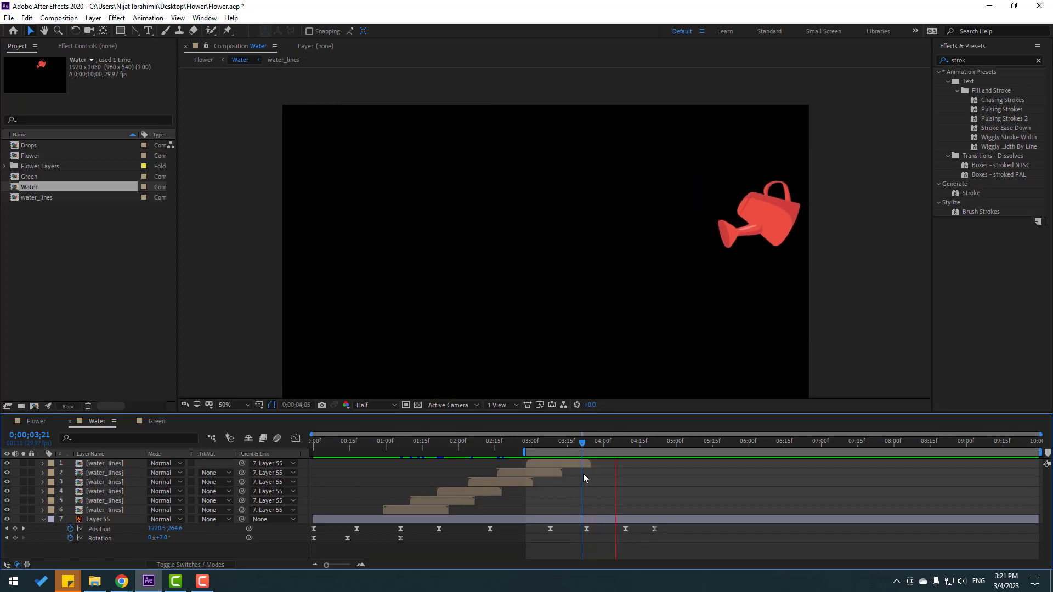
# Open the Drops composition from Flower and move each of the five drops' anchor points to its narrow upper tip.
pyautogui.click(51, 420)
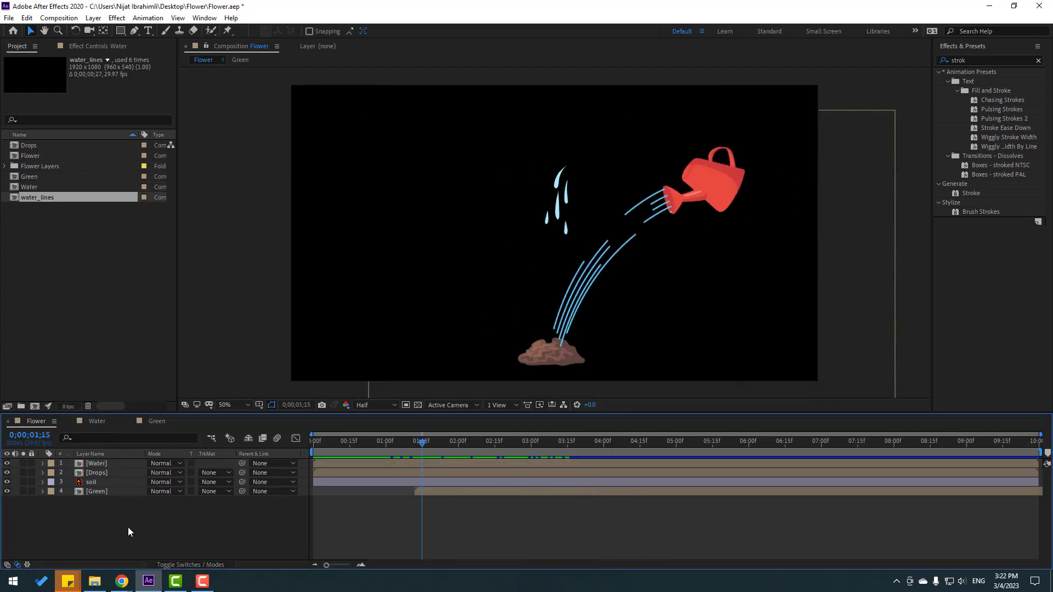
pyautogui.doubleClick(94, 473)
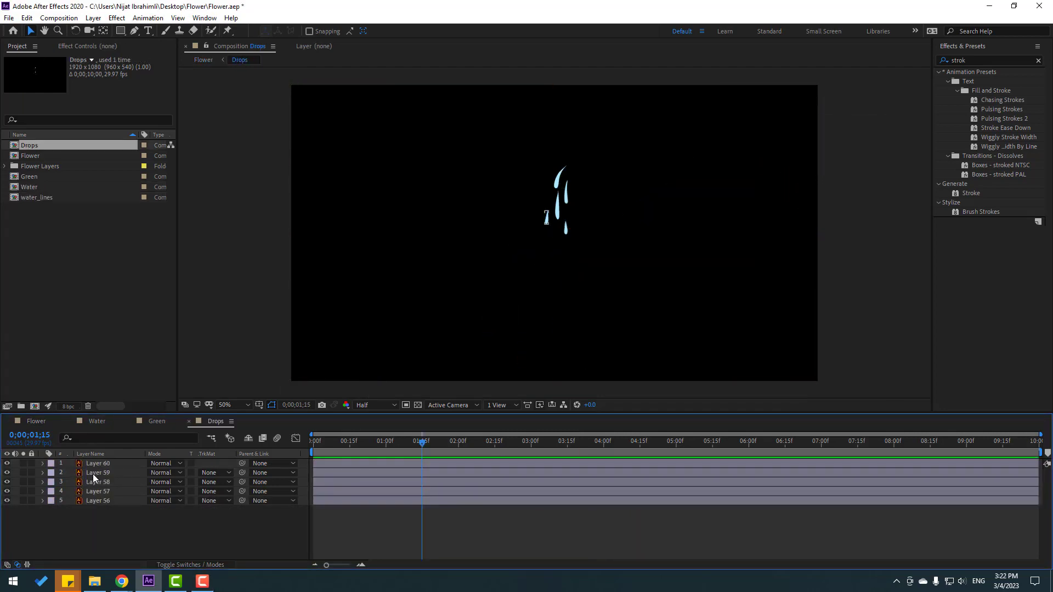
pyautogui.scroll(4, 570, 192)
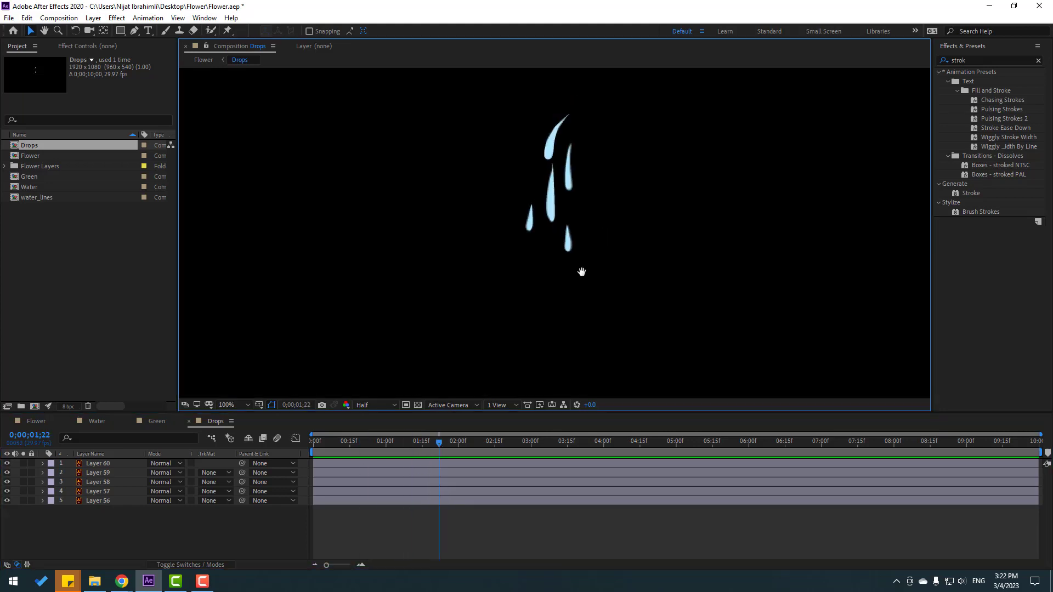
pyautogui.click(497, 277)
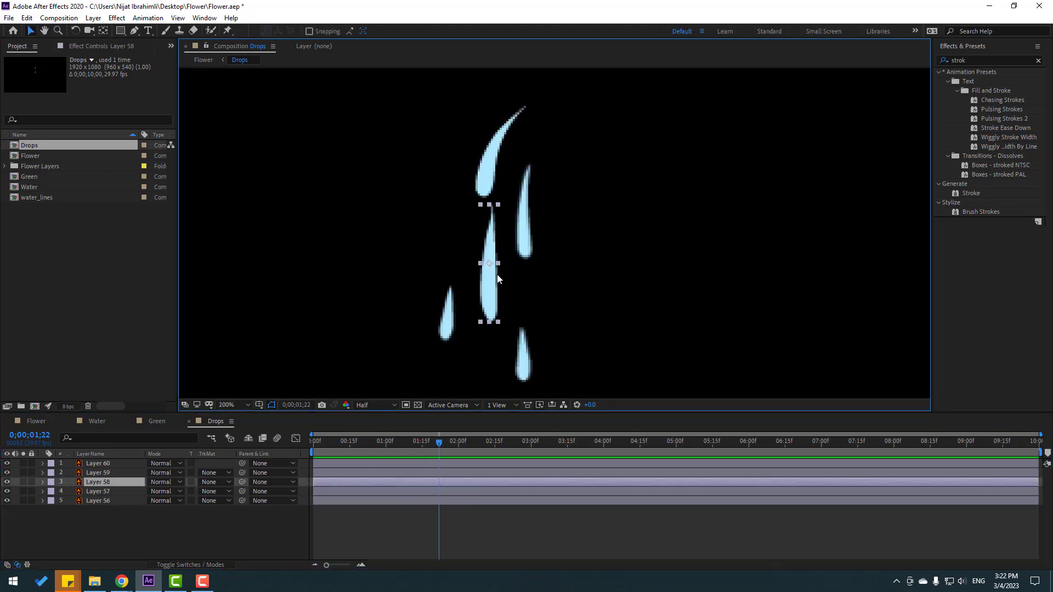
pyautogui.click(103, 31)
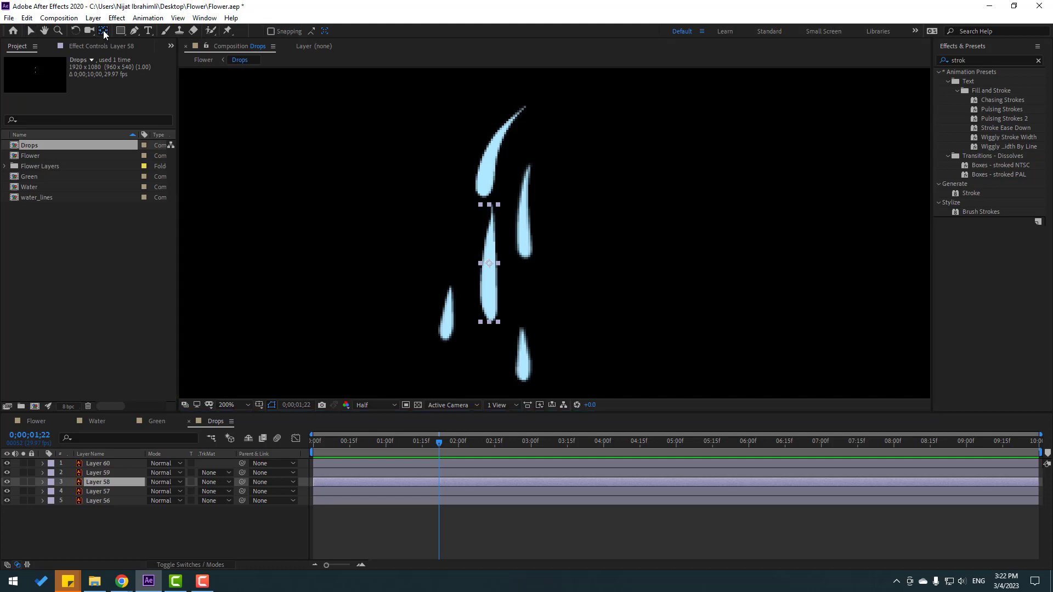
pyautogui.click(447, 329)
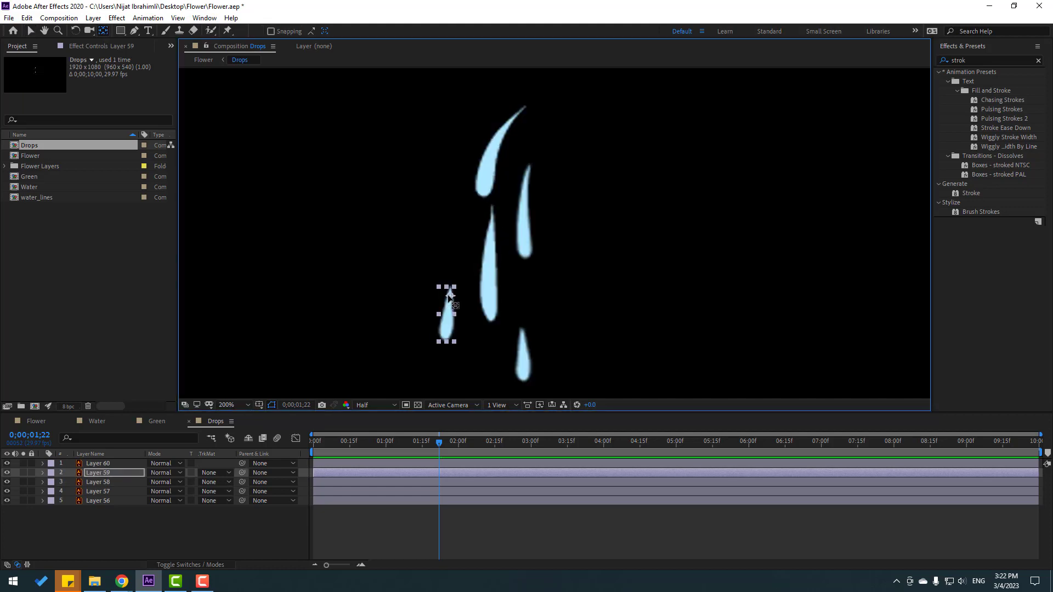
pyautogui.click(524, 357)
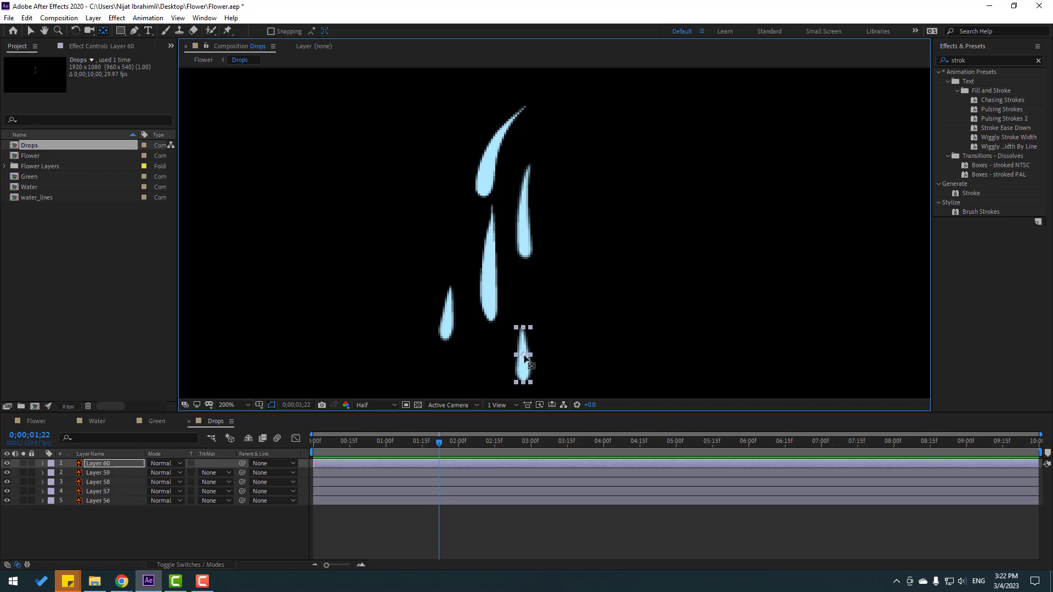
pyautogui.click(527, 241)
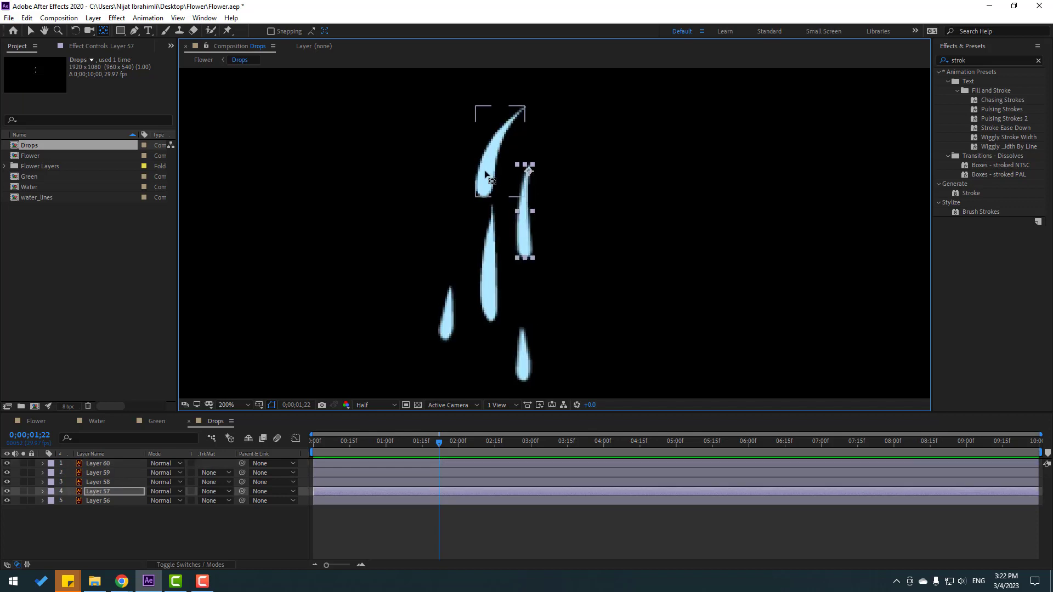
pyautogui.click(516, 122)
pyautogui.moveTo(515, 122); pyautogui.dragTo(523, 108)
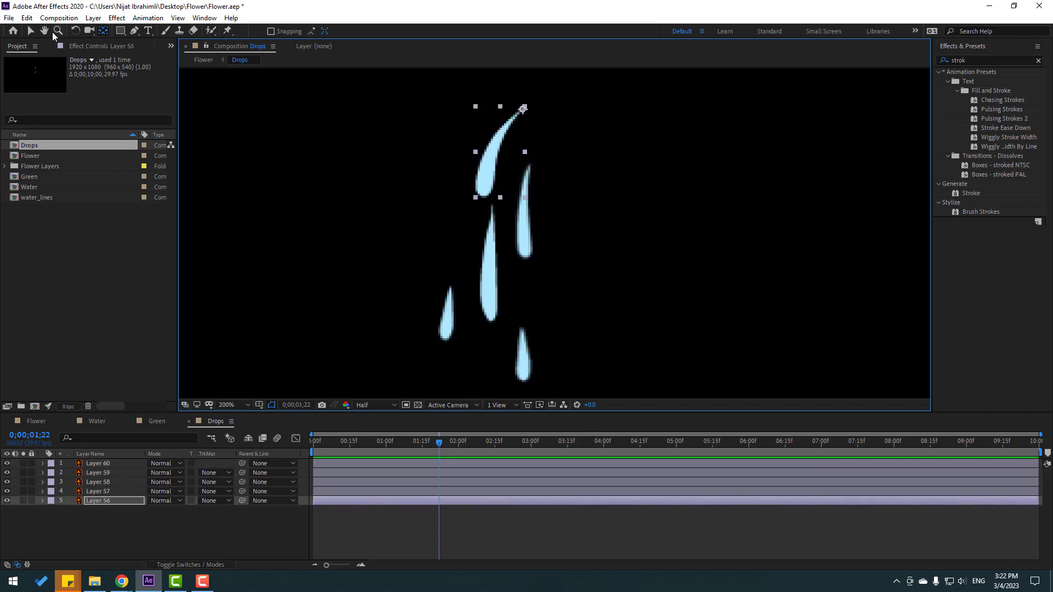
# Rotate Layer 56 to 102° and Layer 57 to -116°, placing them as upward splashes to the left and right.
pyautogui.click(31, 30)
pyautogui.moveTo(494, 186); pyautogui.dragTo(419, 228)
pyautogui.press('r')
pyautogui.moveTo(161, 509); pyautogui.dragTo(217, 510)
pyautogui.moveTo(549, 192); pyautogui.dragTo(500, 140)
pyautogui.press('r')
pyautogui.moveTo(161, 501); pyautogui.dragTo(97, 507)
pyautogui.moveTo(547, 88); pyautogui.dragTo(506, 208)
# Rotate Layer 58 to -97° and place it just below Layer 57, pointing out to the right.
pyautogui.click(485, 303)
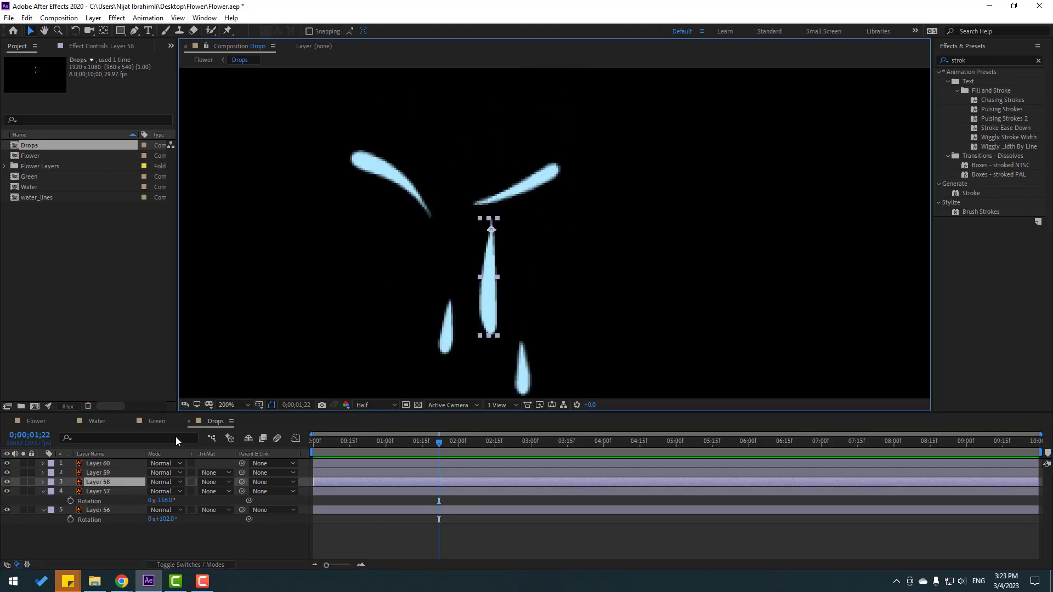
pyautogui.press('r')
pyautogui.moveTo(164, 491); pyautogui.dragTo(112, 500)
pyautogui.moveTo(517, 230); pyautogui.dragTo(524, 240)
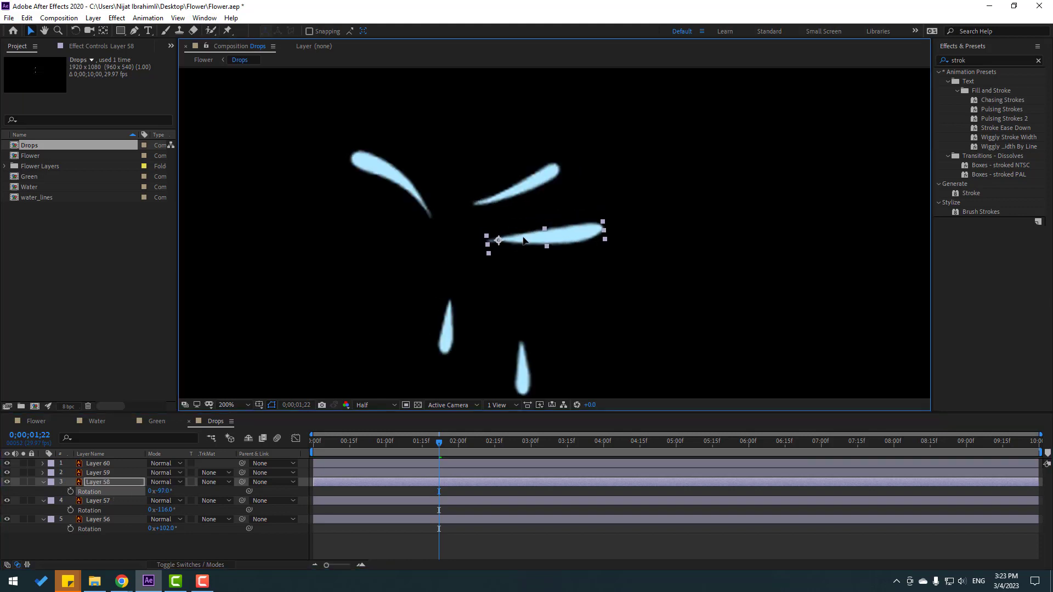
# Rotate Layer 59 to 79° and place it below Layer 56, pointing out to the left.
pyautogui.click(450, 343)
pyautogui.press('r')
pyautogui.moveTo(159, 482); pyautogui.dragTo(200, 477)
pyautogui.moveTo(419, 296); pyautogui.dragTo(398, 254)
# Rotate Layer 60 to -177° and place it upright at the splash's top centre, between Layers 56 and 57.
pyautogui.click(521, 368)
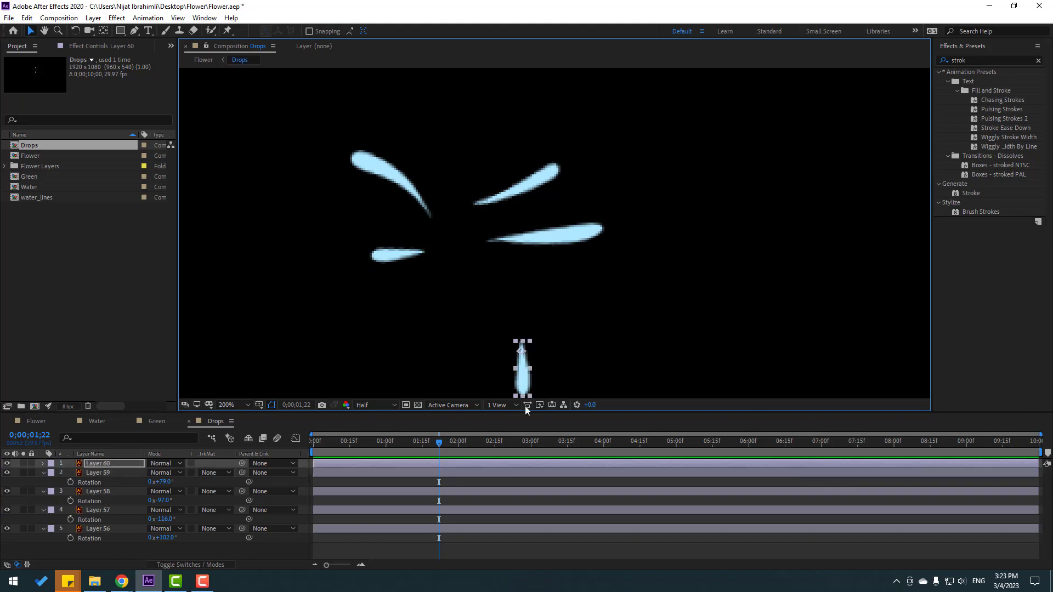
pyautogui.moveTo(521, 367); pyautogui.dragTo(464, 266)
pyautogui.press('r')
pyautogui.moveTo(162, 472); pyautogui.dragTo(66, 472)
pyautogui.moveTo(461, 214); pyautogui.dragTo(459, 144)
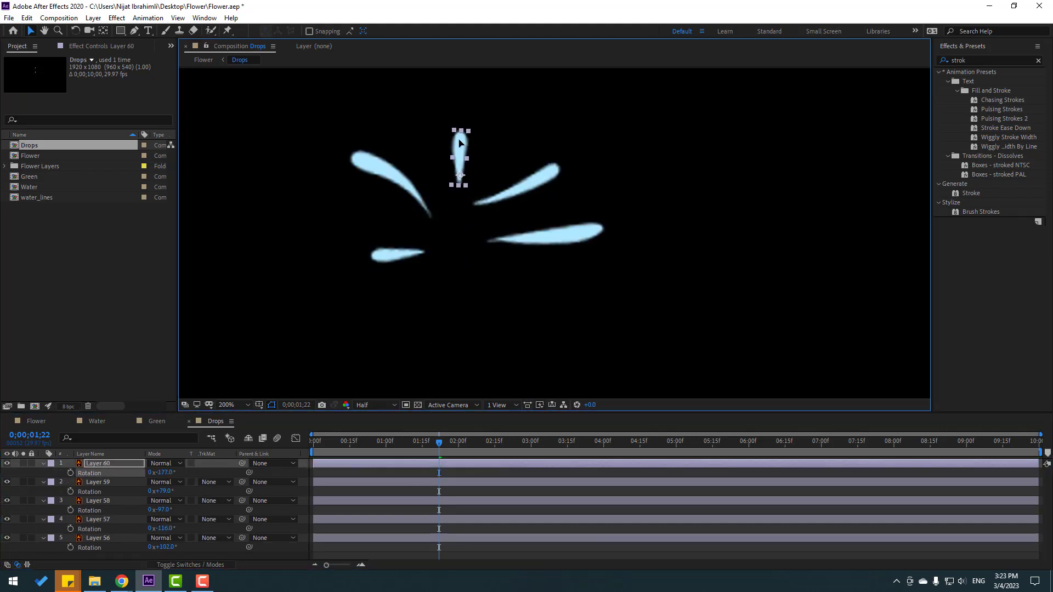
# Collapse the properties of all five drop layers and deselect them.
pyautogui.hotkey('ctrl', 'a')
pyautogui.click(43, 463)
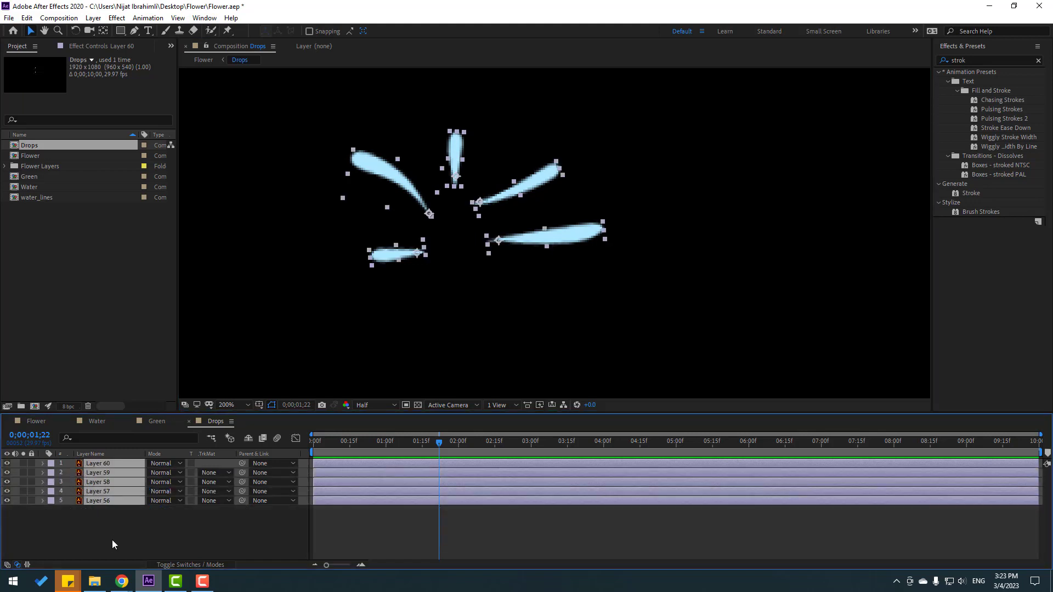
pyautogui.click(112, 540)
pyautogui.scroll(-2, 436, 295)
pyautogui.scroll(1, 459, 327)
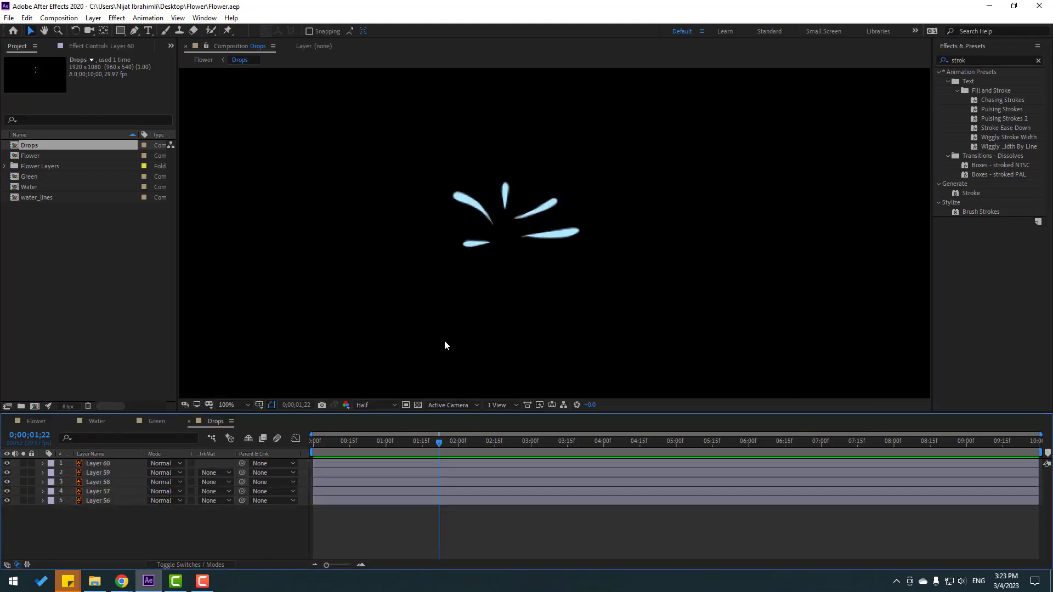
# Draw a curved open mask path on Layer 56 from the drop's narrow tip to its rounded end.
pyautogui.click(99, 502)
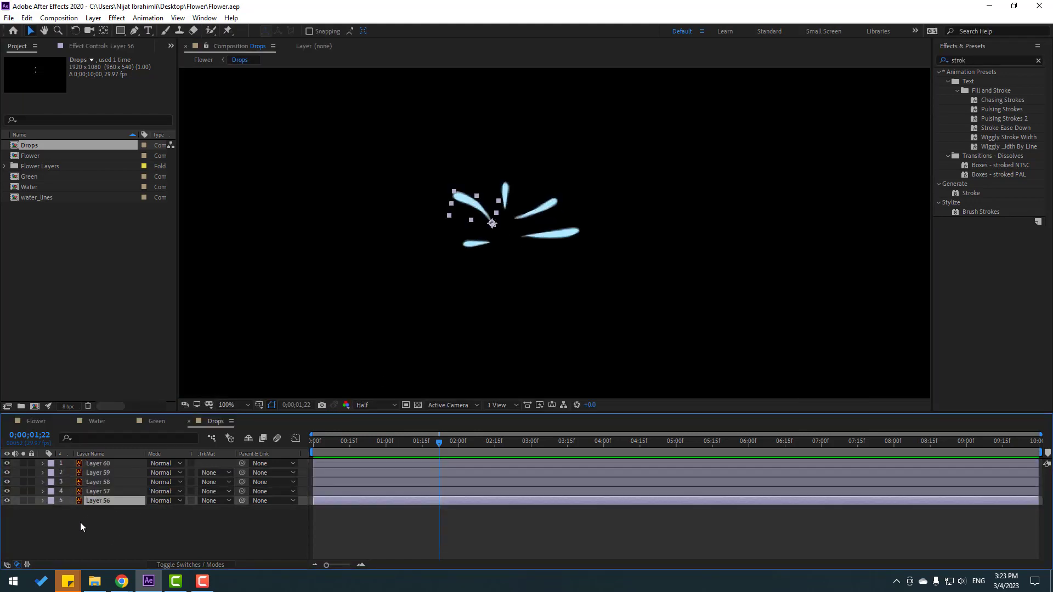
pyautogui.scroll(2, 436, 221)
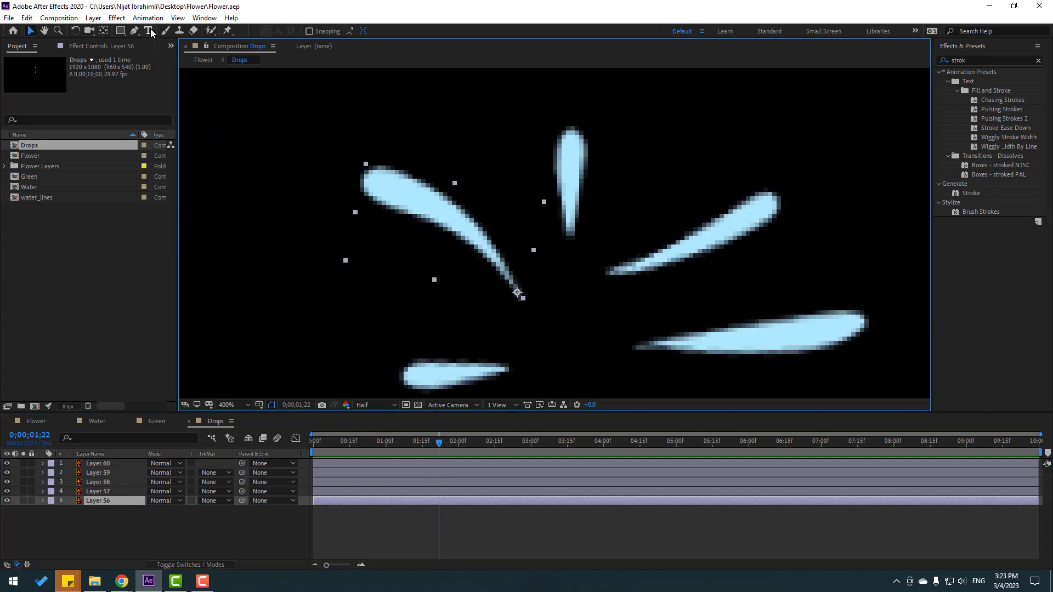
pyautogui.click(134, 31)
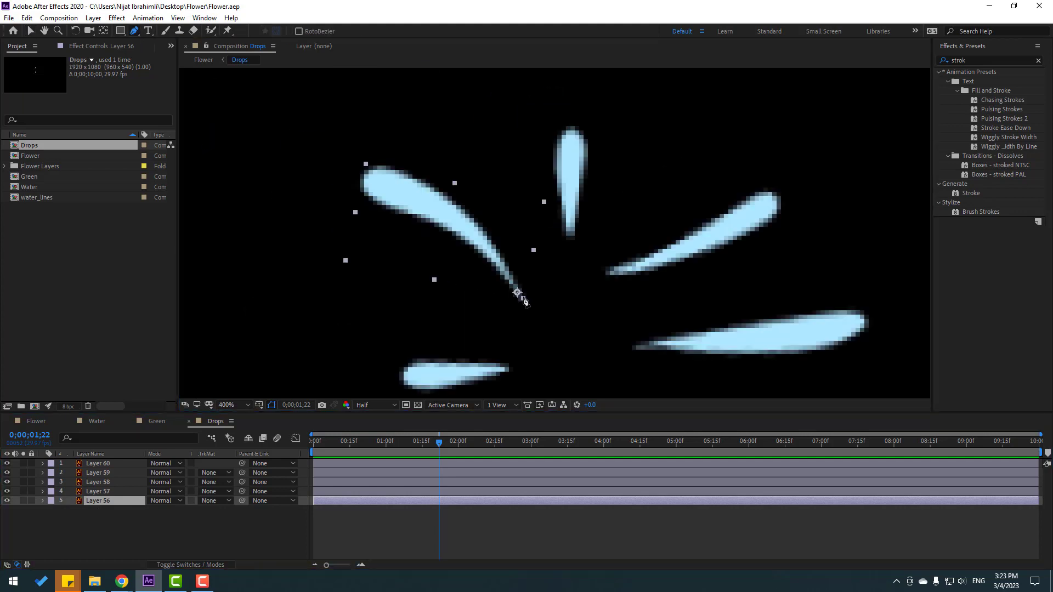
pyautogui.click(522, 297)
pyautogui.moveTo(367, 182); pyautogui.dragTo(253, 157)
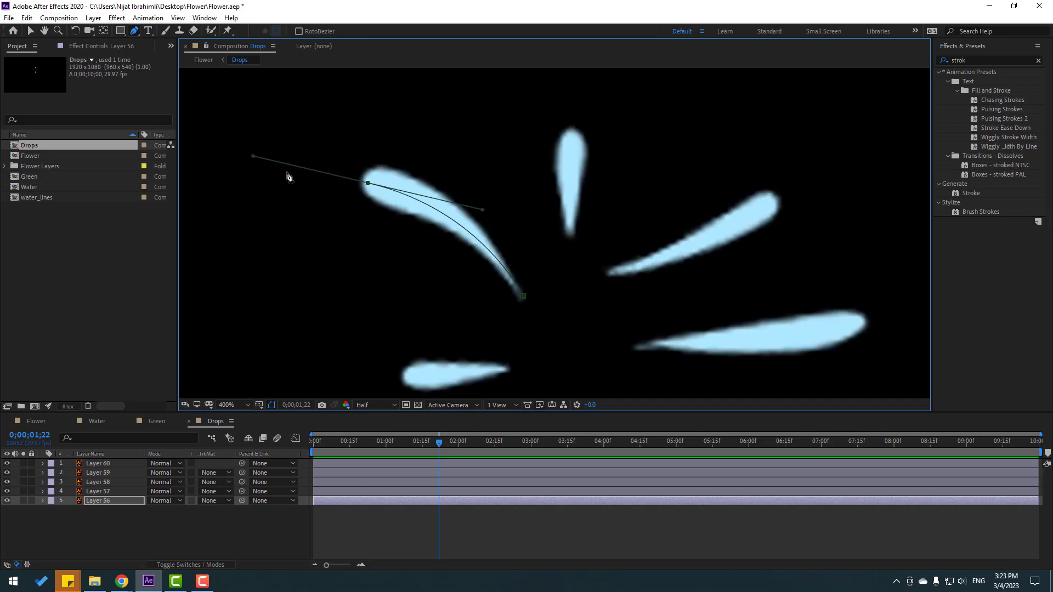
pyautogui.click(31, 30)
# Go to 0;00;00;00 and draw a curved open mask path on Layer 57 from its narrow tip to its rounded end.
pyautogui.press('Home')
pyautogui.click(101, 492)
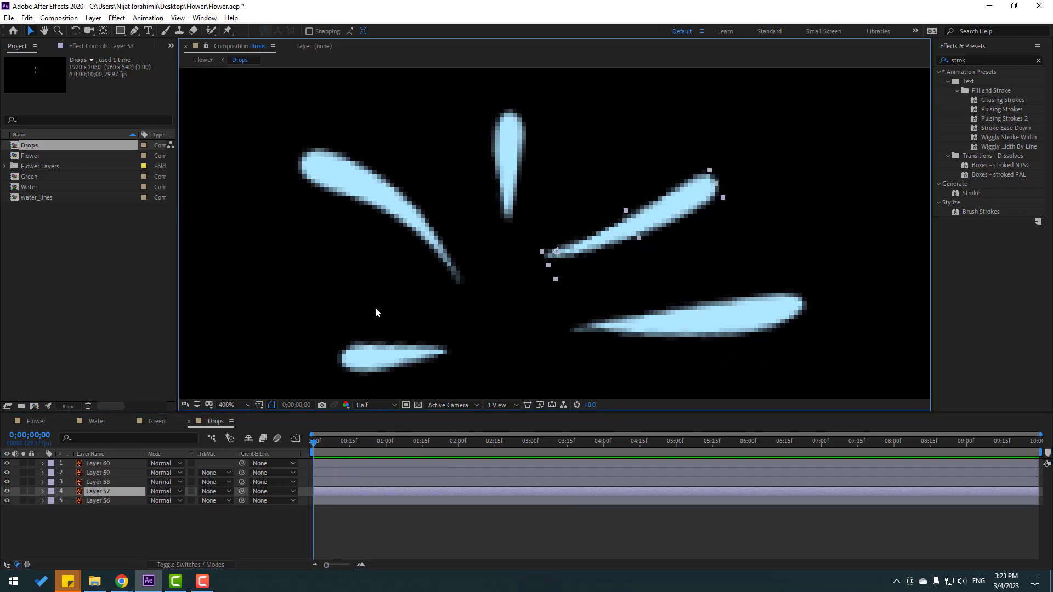
pyautogui.click(134, 31)
pyautogui.click(544, 253)
pyautogui.moveTo(710, 182); pyautogui.dragTo(754, 136)
pyautogui.click(33, 33)
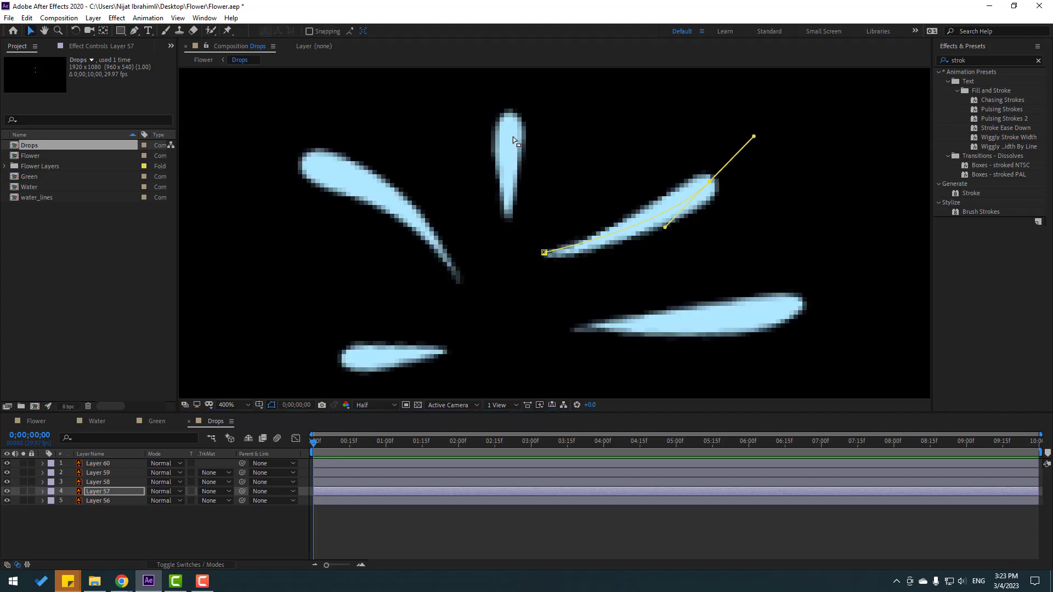
# Draw an open mask path on Layer 60, the upright drop, starting at its narrow lower tip.
pyautogui.click(512, 141)
pyautogui.click(134, 30)
pyautogui.click(509, 216)
pyautogui.click(31, 31)
# Draw a straight open mask path on Layer 59 from its narrow inner tip to its rounded end and deselect it.
pyautogui.click(376, 363)
pyautogui.click(134, 30)
pyautogui.click(442, 352)
pyautogui.click(342, 360)
pyautogui.click(31, 31)
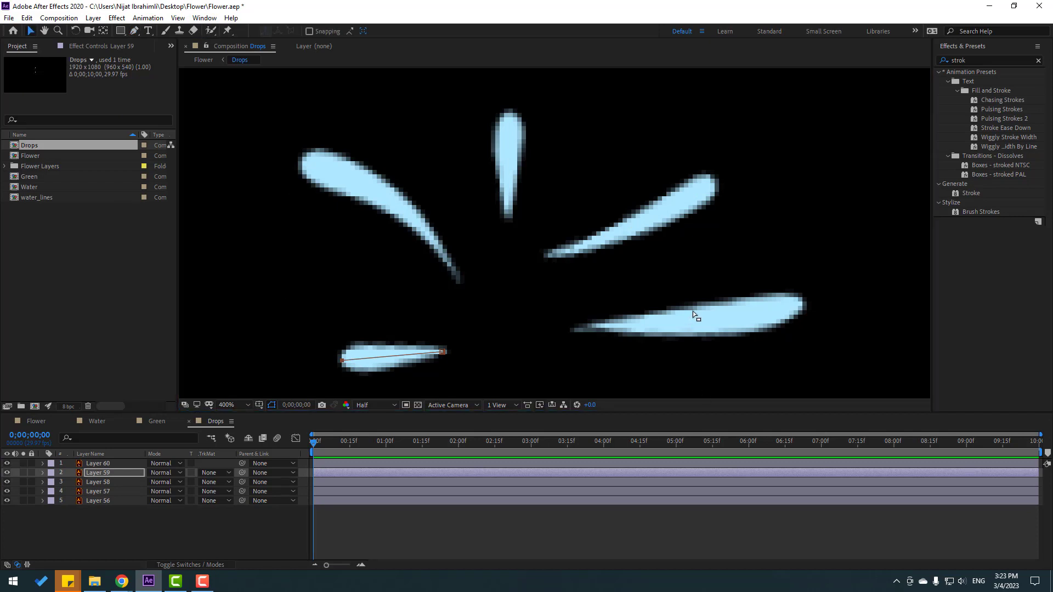
pyautogui.click(113, 518)
# Draw a slightly curved open mask path on Layer 58 from its narrow inner tip to its rounded end.
pyautogui.click(688, 326)
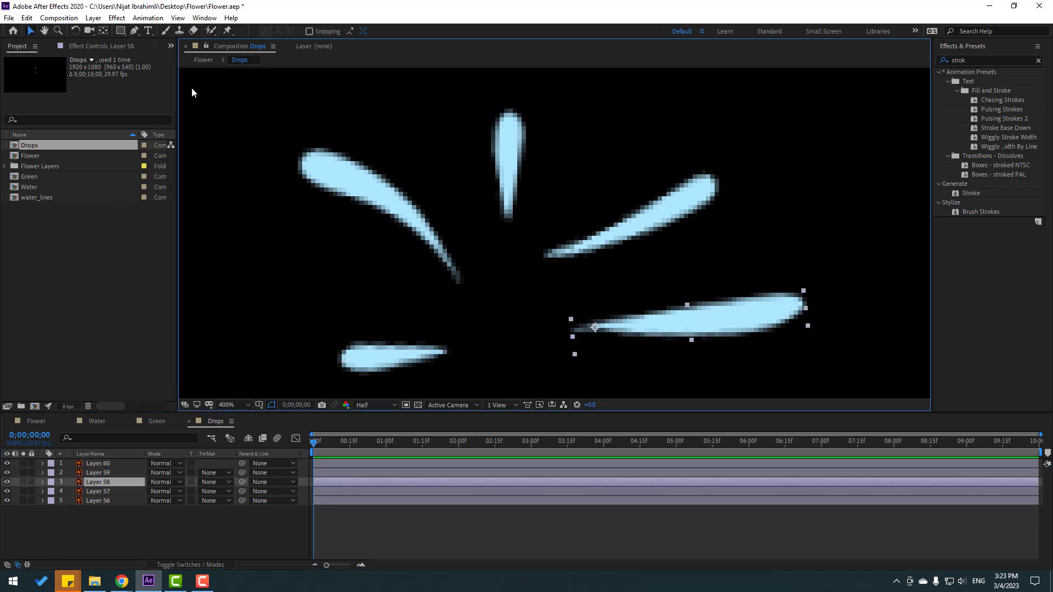
pyautogui.click(136, 33)
pyautogui.click(577, 332)
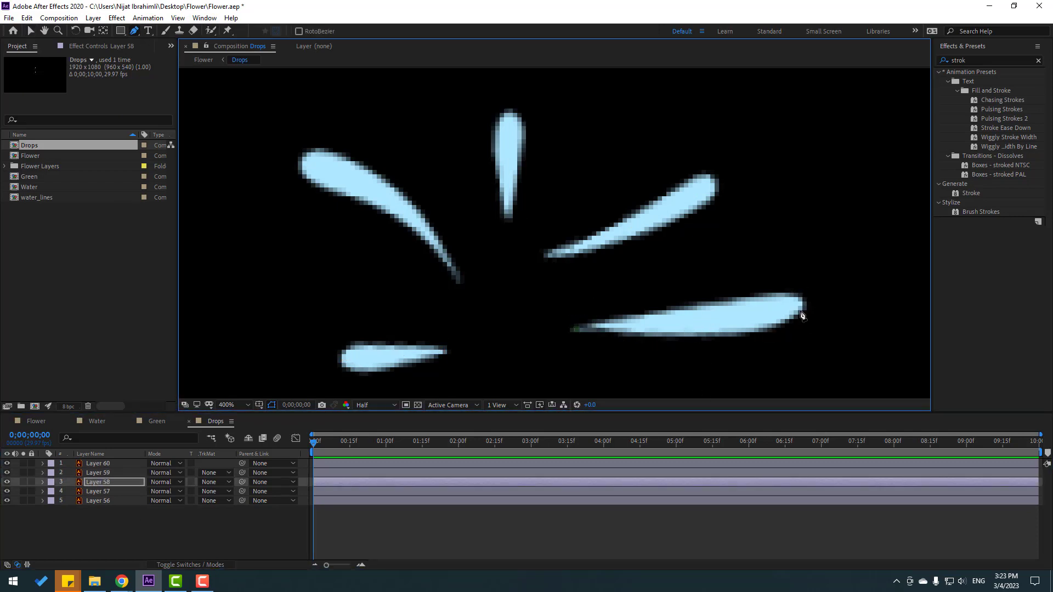
pyautogui.moveTo(799, 304); pyautogui.dragTo(831, 296)
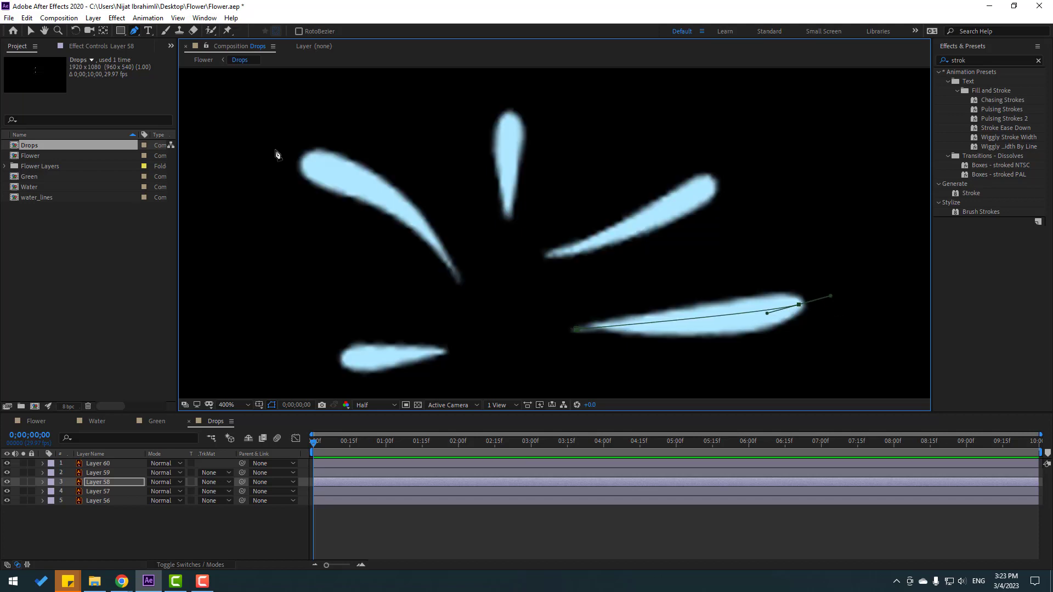
pyautogui.click(32, 31)
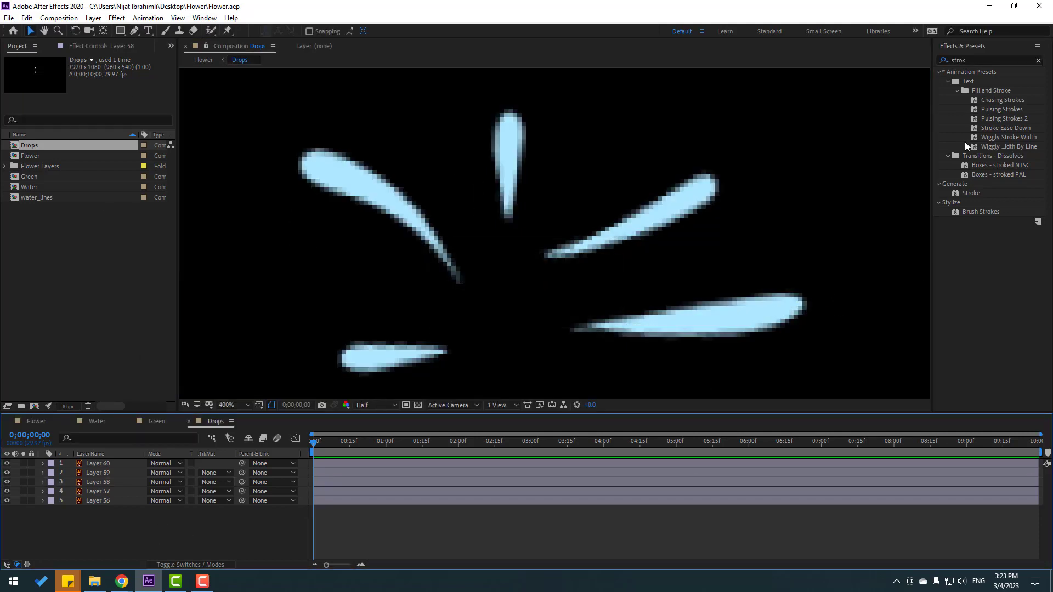
# Apply the Stroke effect to Layer 56 with Paint Style Reveal Original Image and Brush Size 15.
pyautogui.click(977, 59)
pyautogui.moveTo(969, 195)
pyautogui.mouseDown()
pyautogui.moveTo(982, 219)
pyautogui.moveTo(359, 309)
pyautogui.moveTo(357, 367)
pyautogui.moveTo(366, 202)
pyautogui.mouseUp()
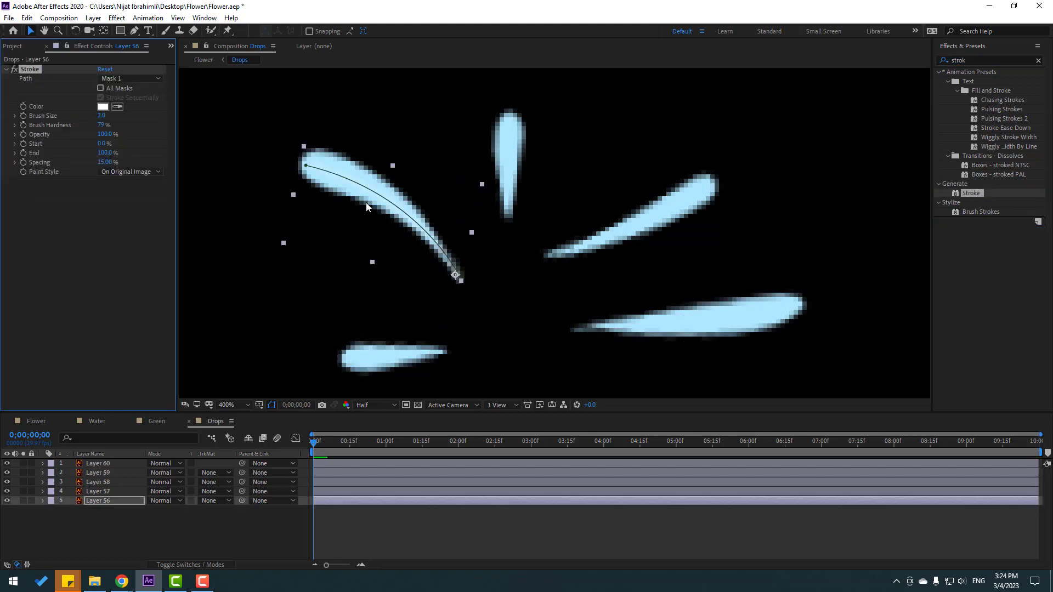
pyautogui.click(107, 174)
pyautogui.click(161, 208)
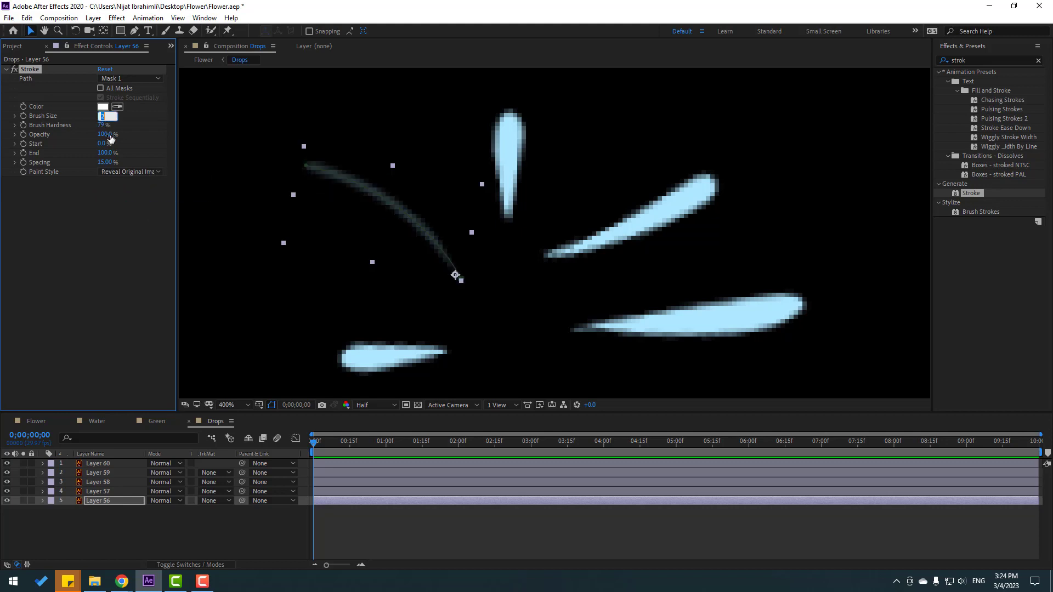
pyautogui.press('Return')
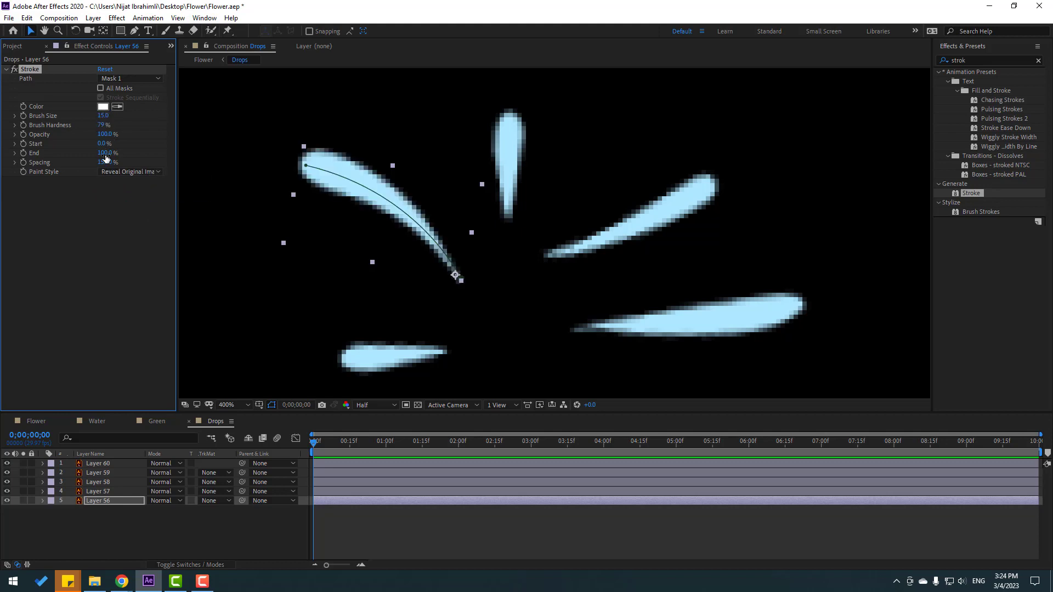
# Set the Brush Hardness of Layer 56's Stroke effect to 20%.
pyautogui.click(101, 125)
pyautogui.write('20')
pyautogui.press('Return')
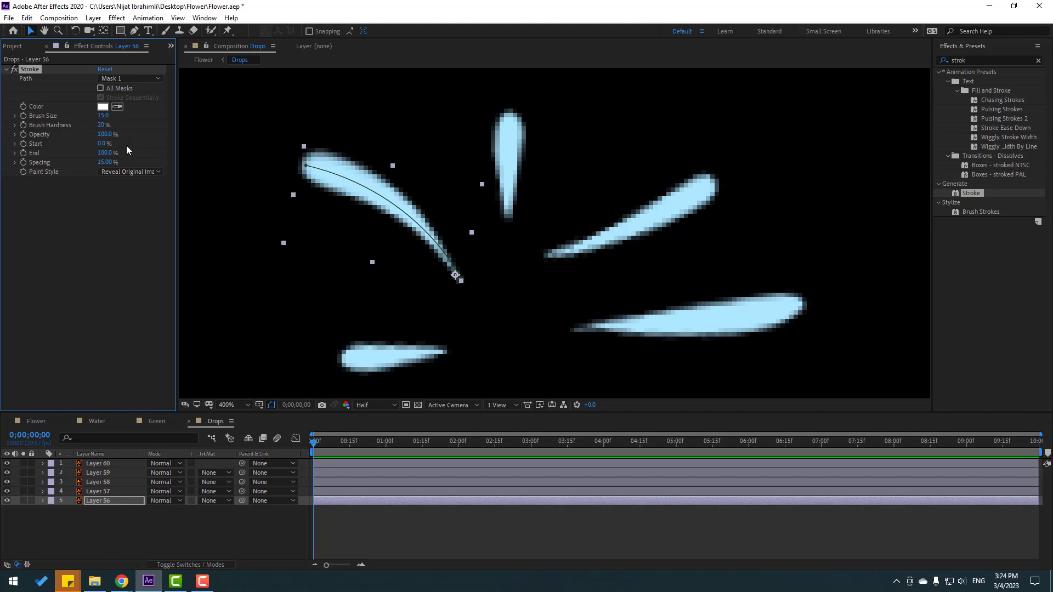
# Keyframe the Stroke's End value on Layer 56 from 0% at 0;00;00;00 to 100% at 0;00;00;18.
pyautogui.moveTo(103, 155); pyautogui.dragTo(37, 175)
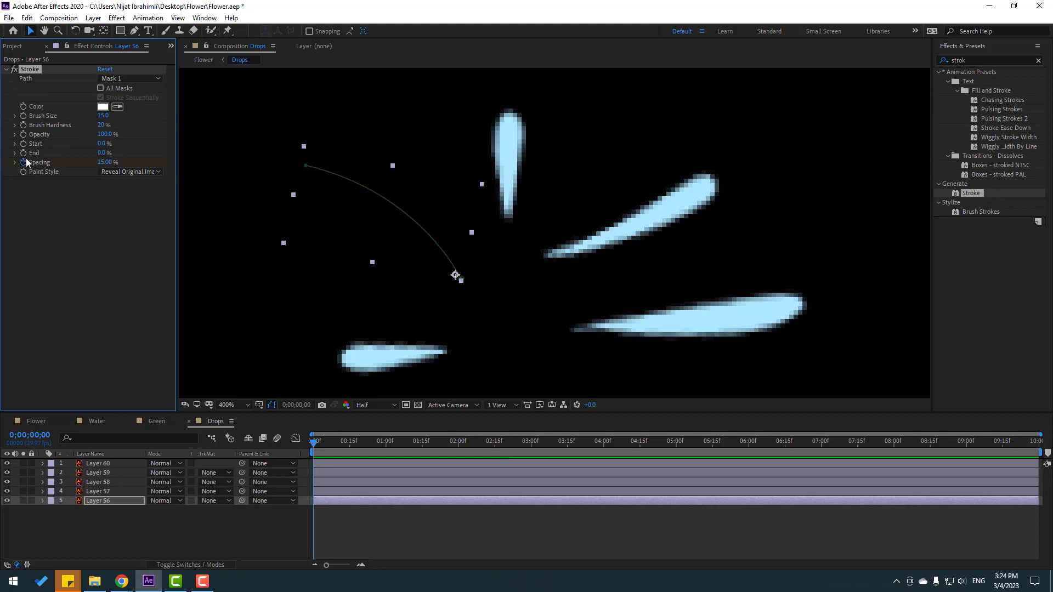
pyautogui.click(362, 444)
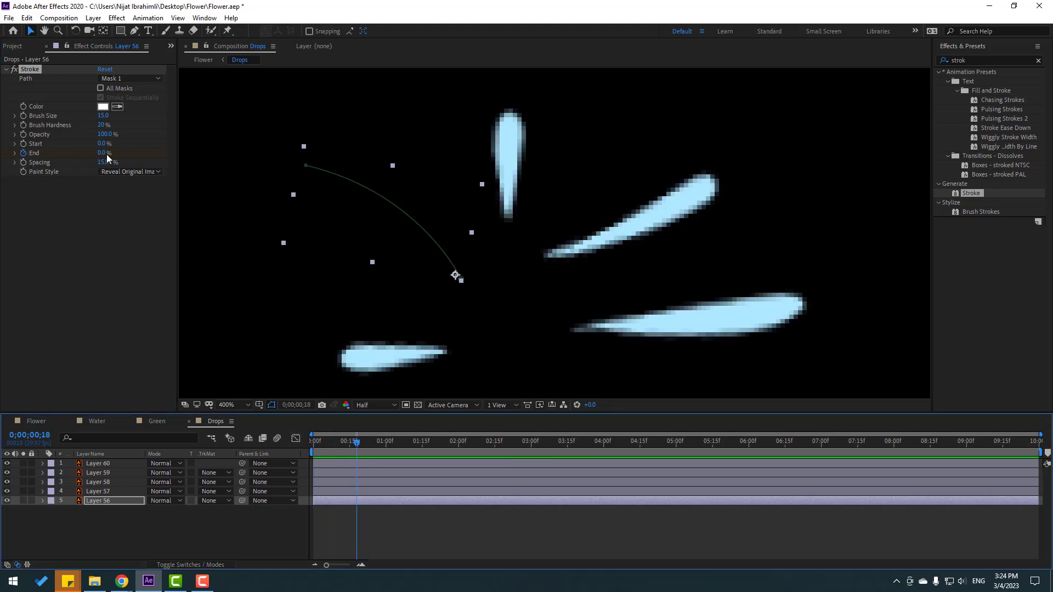
pyautogui.moveTo(148, 153); pyautogui.dragTo(181, 153)
# Keyframe the Stroke's Start value on Layer 56 from 0% at 0;00;00;08 to 100% at 0;00;00;21.
pyautogui.moveTo(317, 444); pyautogui.dragTo(332, 450)
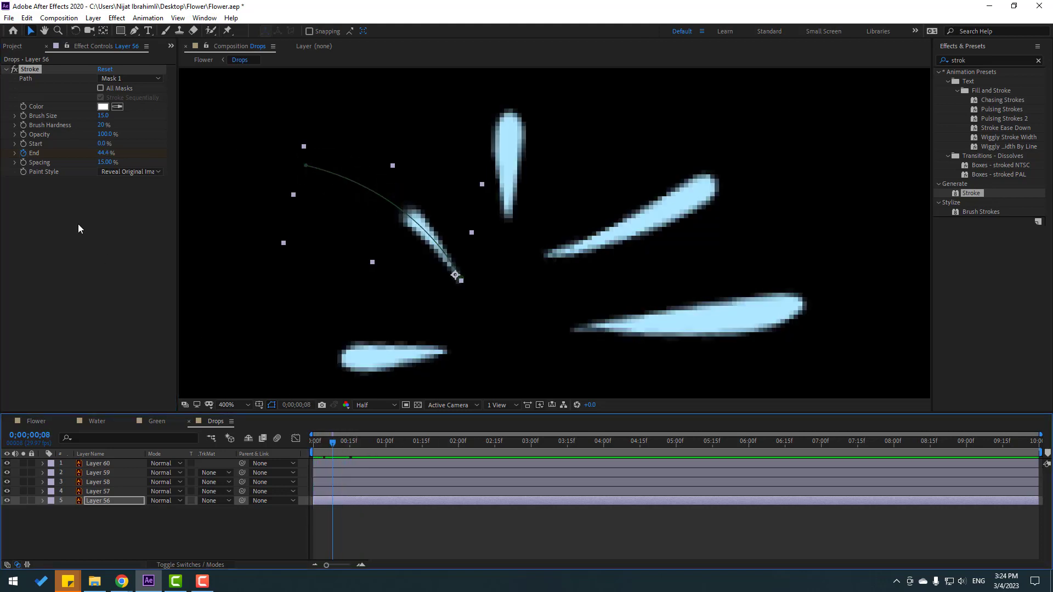
pyautogui.click(24, 144)
pyautogui.press('space')
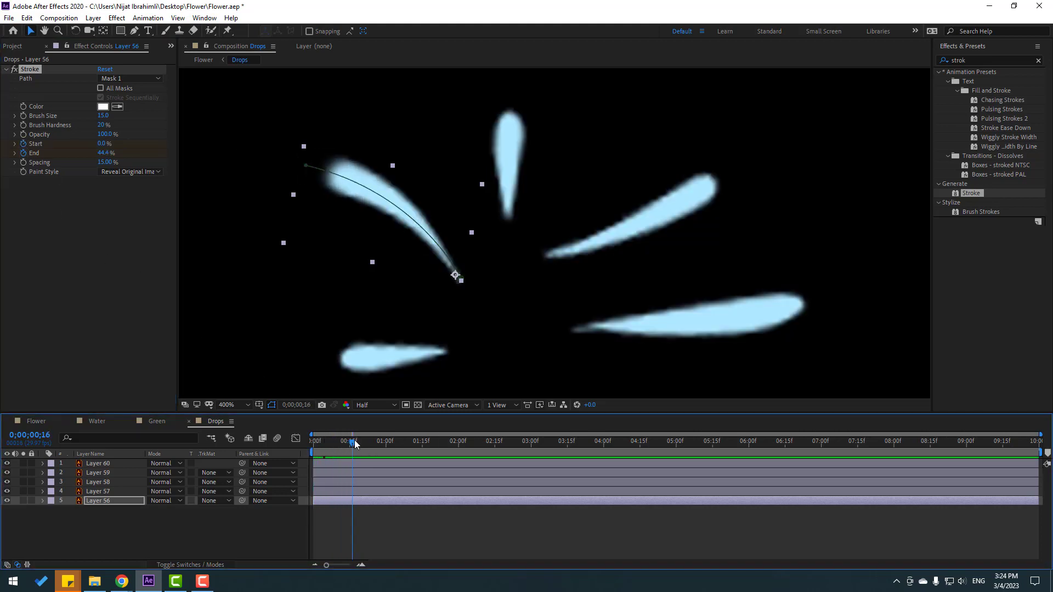
pyautogui.click(103, 144)
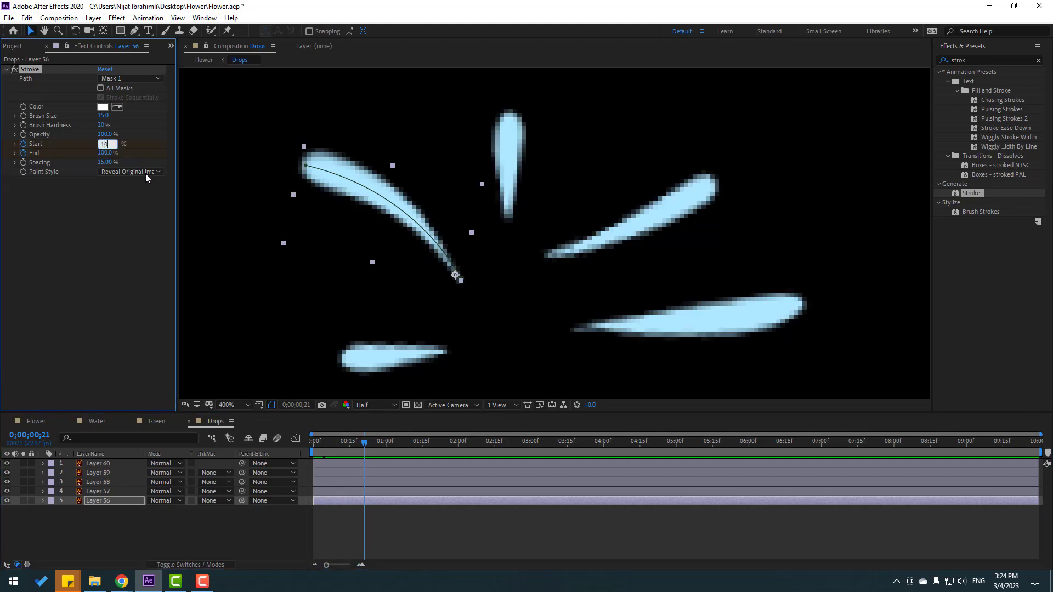
pyautogui.write('100')
pyautogui.press('Return')
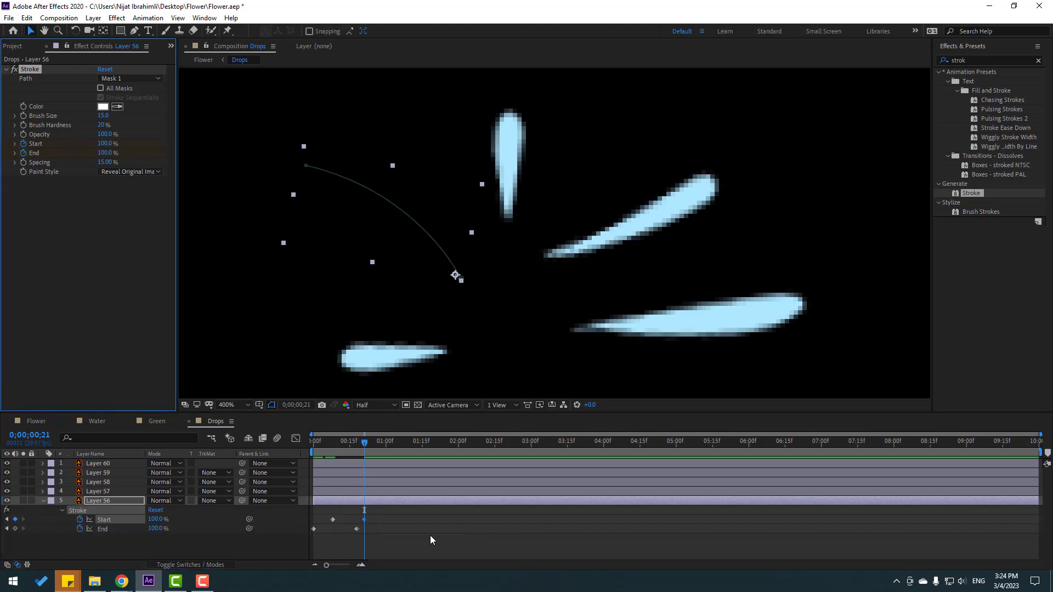
# Reveal Layer 56's Start and End keyframes in the timeline, preview the drop and apply Easy Ease to all of them.
pyautogui.click(428, 535)
pyautogui.press('u')
pyautogui.press('space')
pyautogui.moveTo(357, 528); pyautogui.dragTo(311, 534)
pyautogui.press('space')
pyautogui.press('space')
pyautogui.rightClick(315, 529)
pyautogui.moveTo(376, 519)
pyautogui.click(466, 449)
# Tighten the timing of Layer 56's Stroke keyframes so the last Start keyframe falls at about frame 12, previewing the drop.
pyautogui.moveTo(356, 519); pyautogui.dragTo(351, 519)
pyautogui.press('space')
pyautogui.scroll(-5, 351, 255)
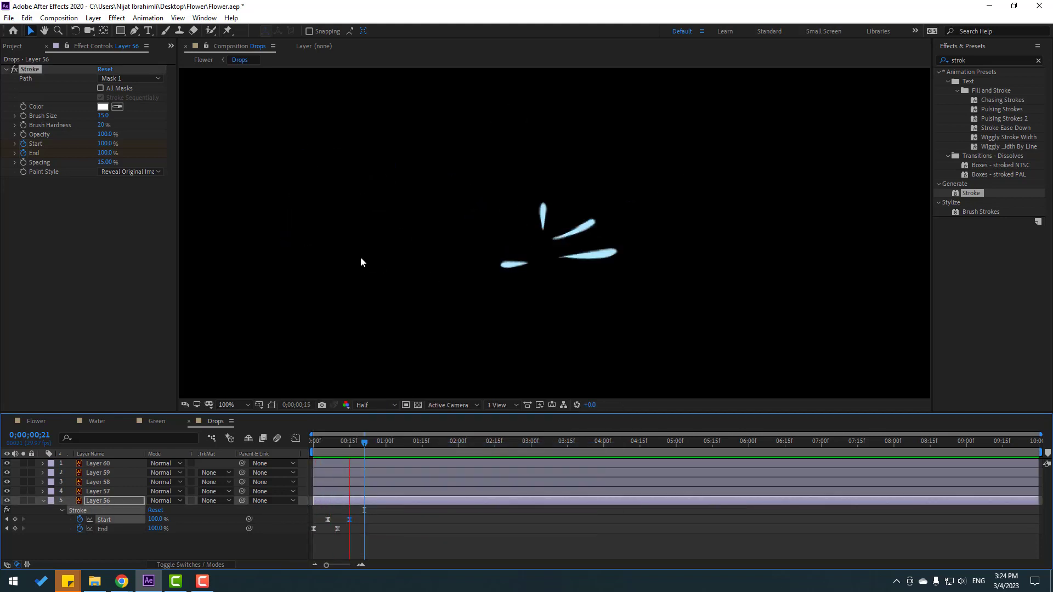
pyautogui.scroll(-1, 289, 277)
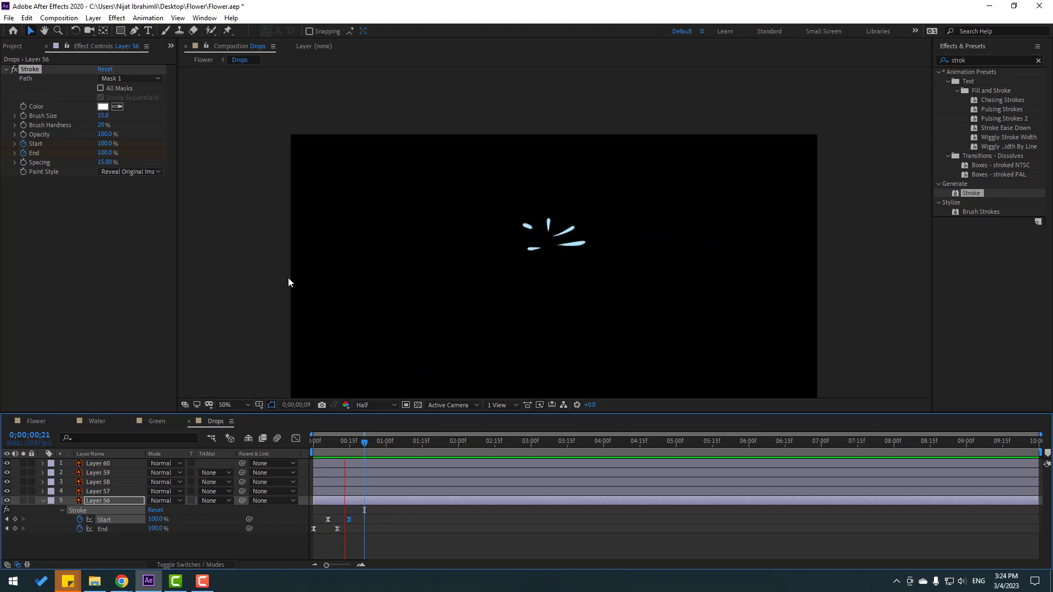
pyautogui.scroll(4, 417, 278)
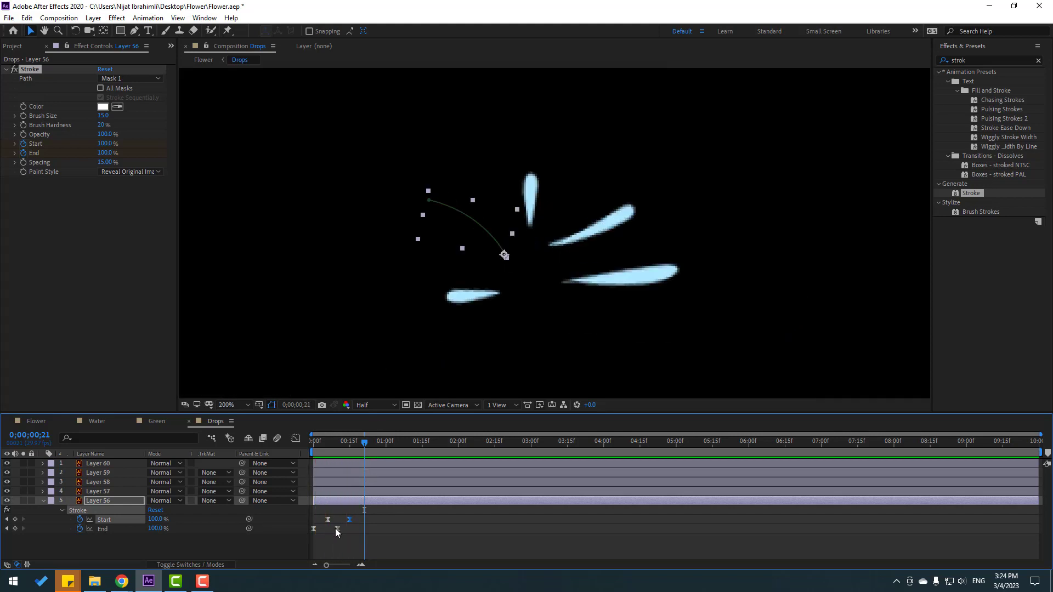
pyautogui.moveTo(393, 521); pyautogui.dragTo(342, 520)
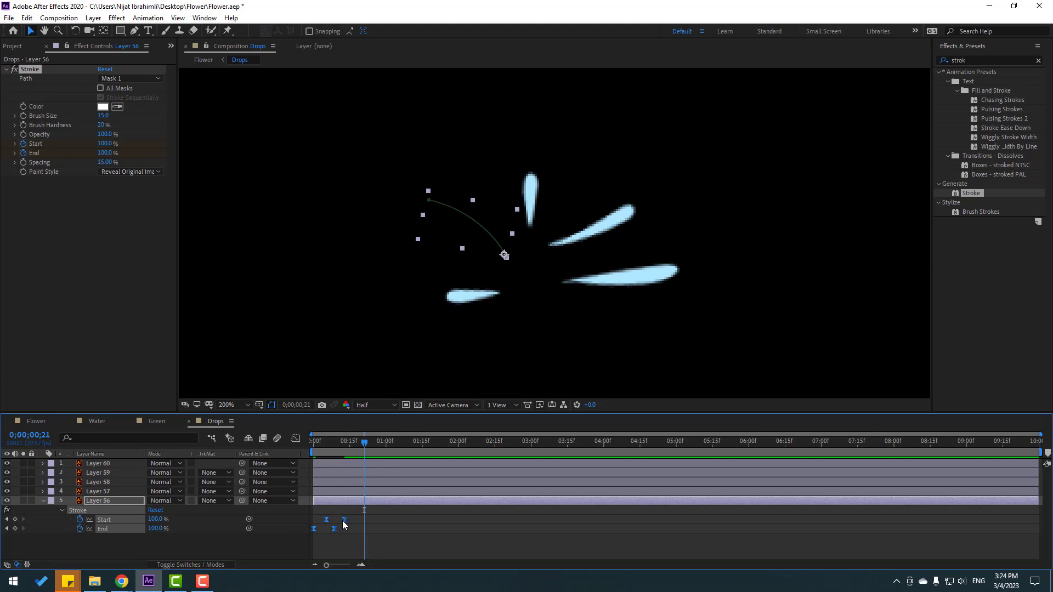
pyautogui.click(366, 538)
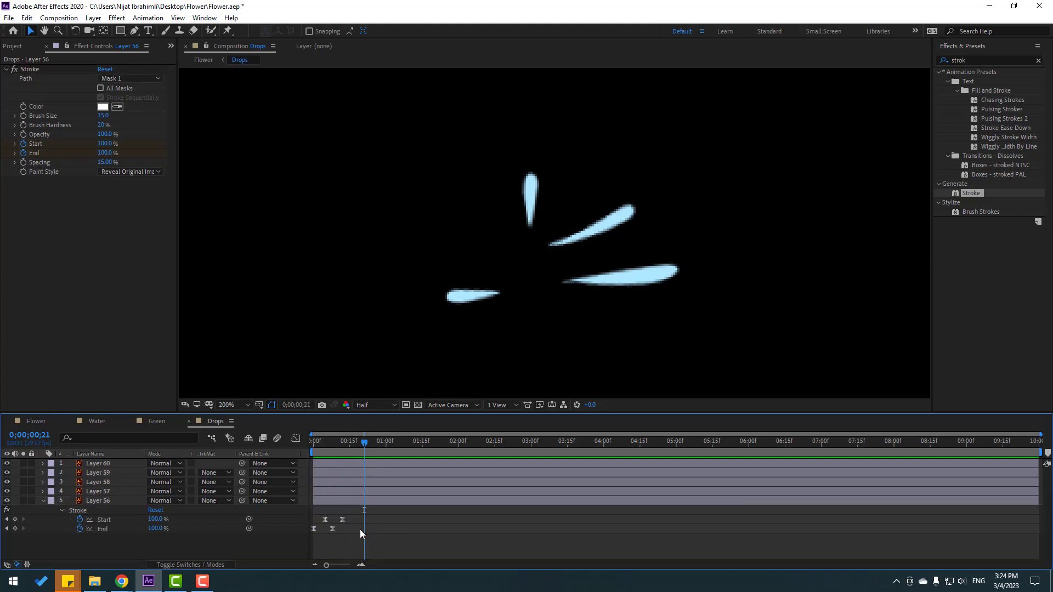
# Copy Layer 56's animated Stroke effect onto Layers 57 to 60 at the first frame and collapse Layer 56.
pyautogui.press('Home')
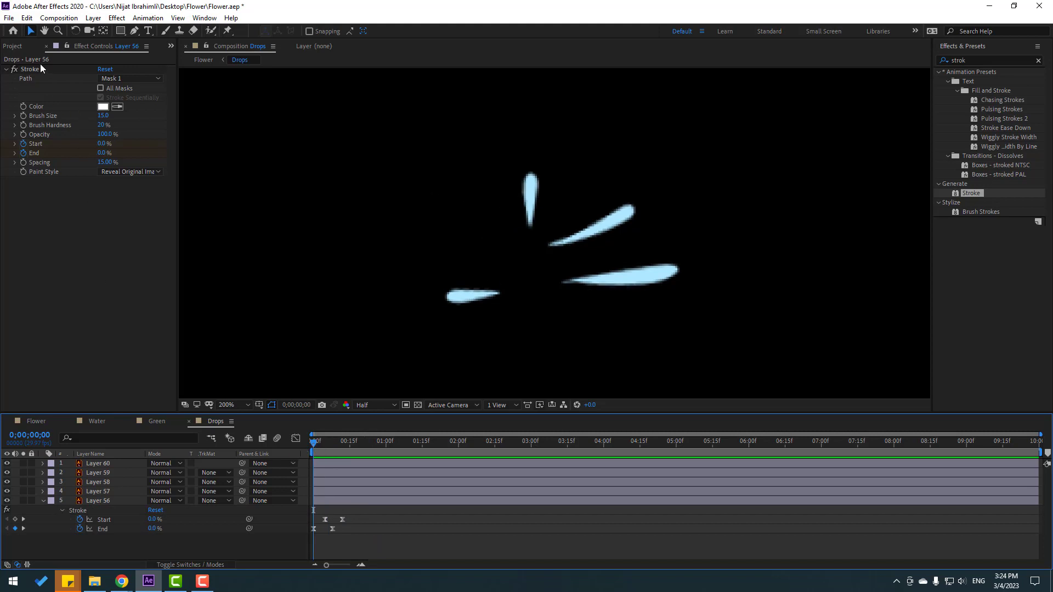
pyautogui.click(31, 68)
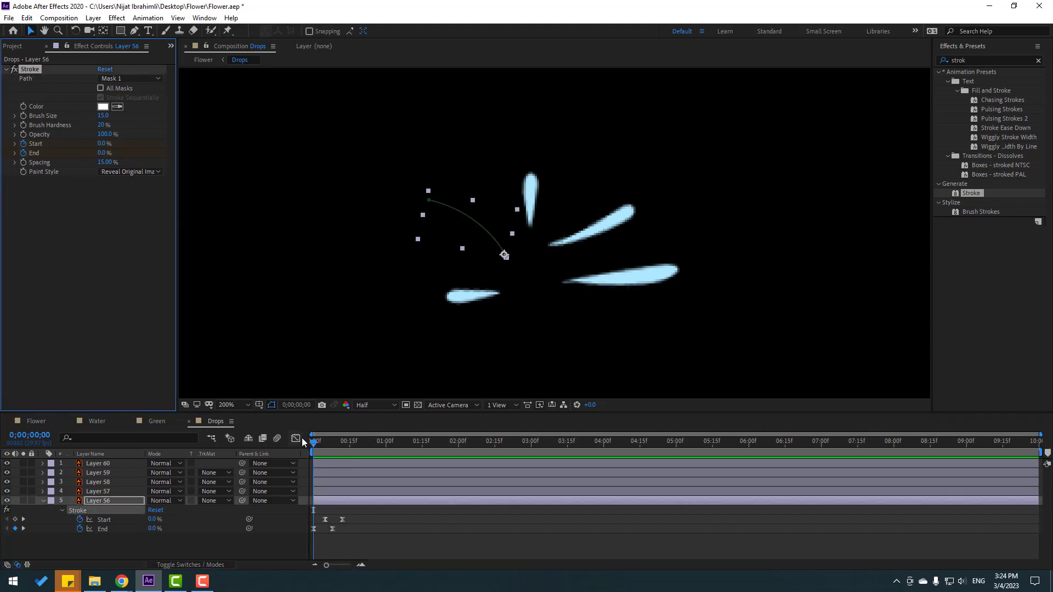
pyautogui.click(104, 491)
pyautogui.keyDown('shift'); pyautogui.click(114, 464); pyautogui.keyUp('shift')
pyautogui.hotkey('ctrl', 'v')
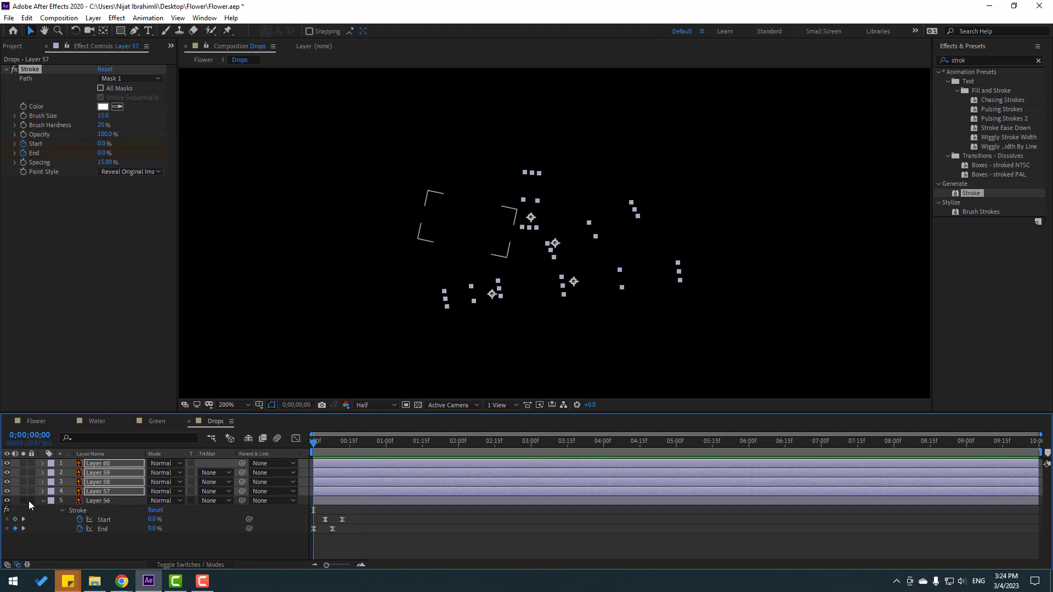
pyautogui.click(42, 501)
# Stagger the drop layers, starting Layer 58 at frame 1, Layer 59 at 3, Layer 57 at 4 and Layer 60 at 7, and check the splash.
pyautogui.moveTo(327, 492); pyautogui.dragTo(357, 463)
pyautogui.press('space')
pyautogui.scroll(-6, 439, 291)
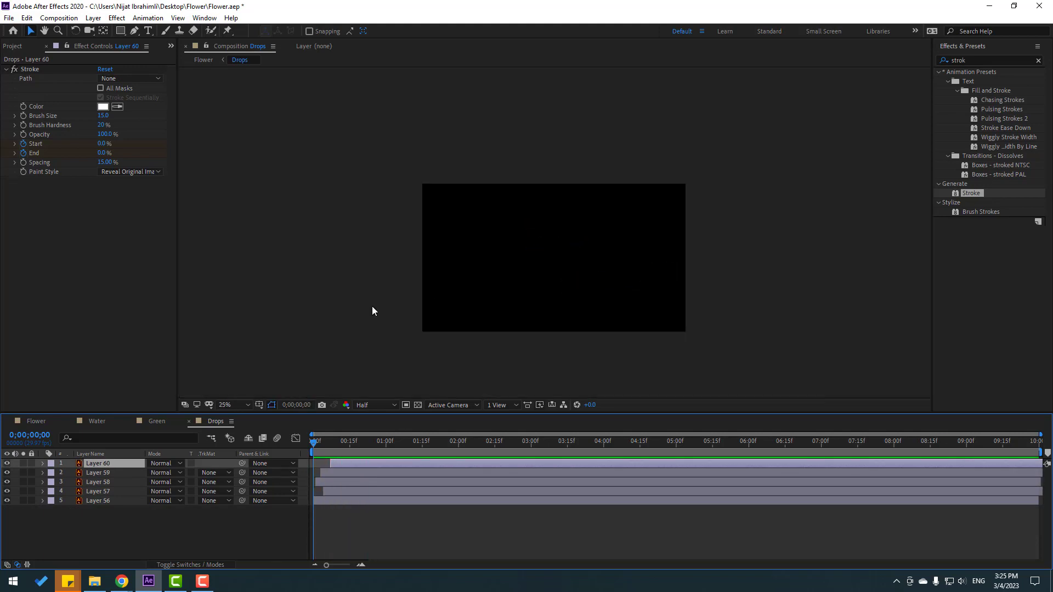
pyautogui.scroll(2, 549, 320)
pyautogui.scroll(-1, 461, 357)
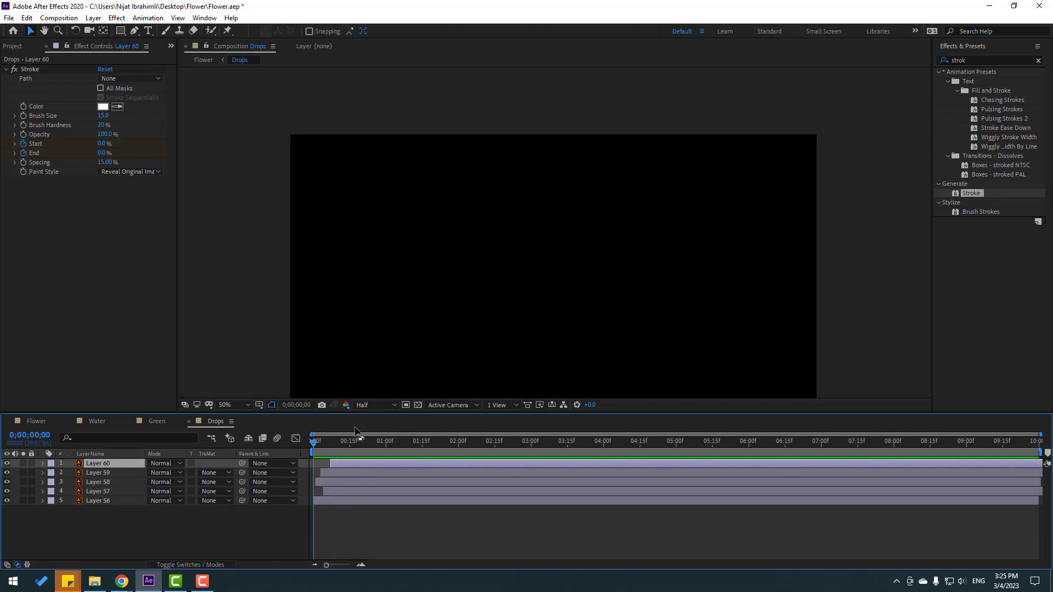
pyautogui.moveTo(333, 443)
pyautogui.mouseDown()
pyautogui.moveTo(346, 443)
pyautogui.moveTo(332, 447)
pyautogui.mouseUp()
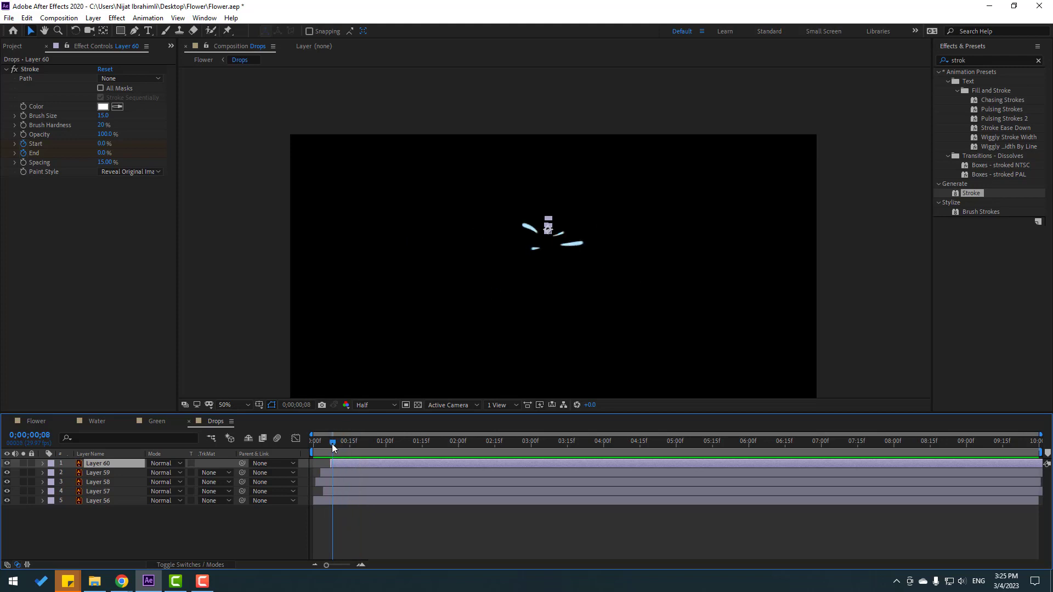
pyautogui.click(217, 515)
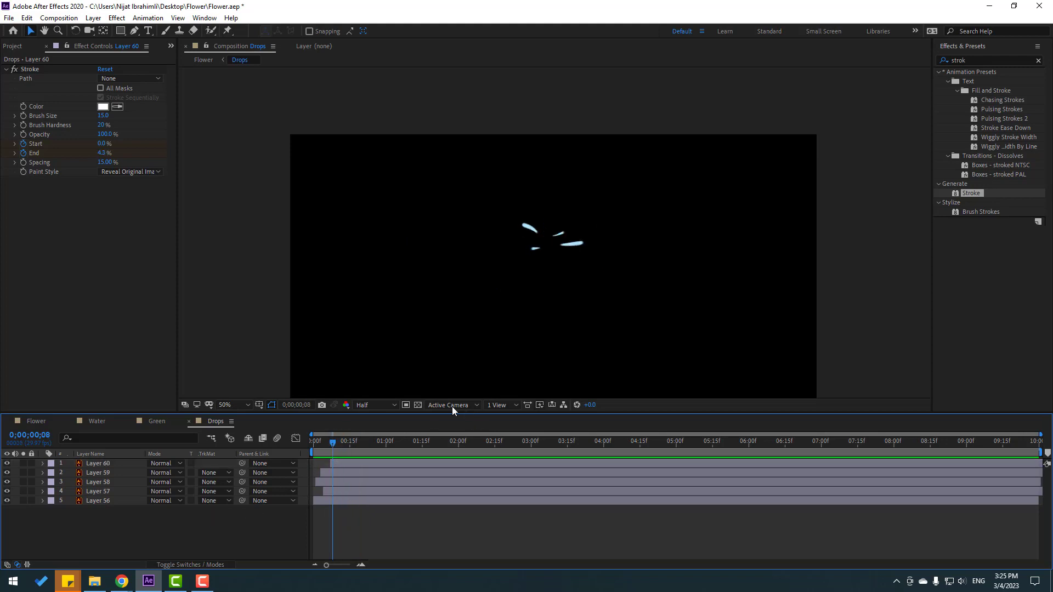
# Draw a region of interest tightly around the drops and crop the Drops composition to it.
pyautogui.click(405, 405)
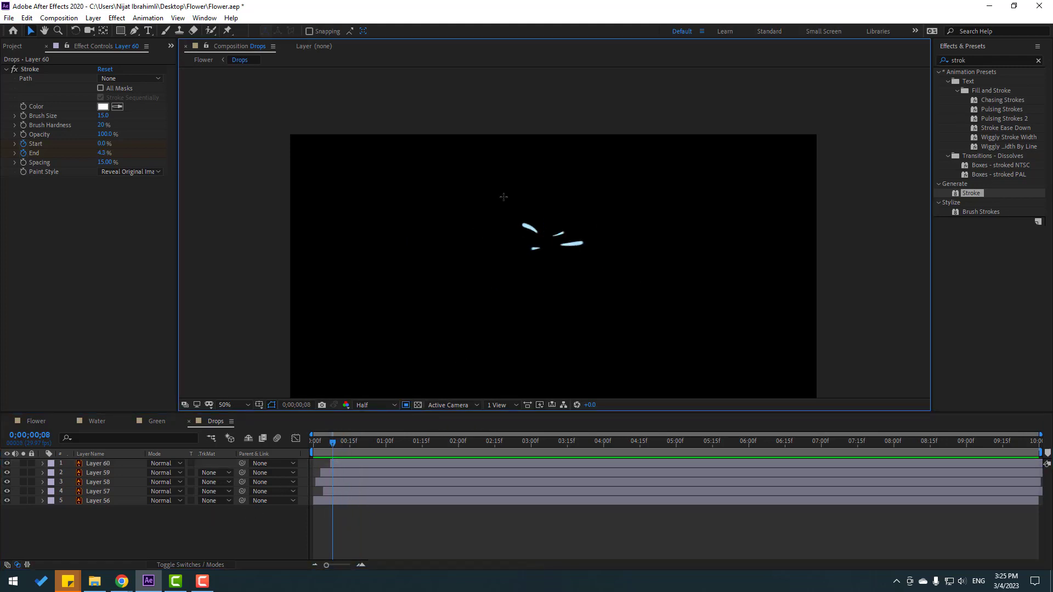
pyautogui.moveTo(505, 197); pyautogui.dragTo(595, 272)
pyautogui.moveTo(330, 440)
pyautogui.mouseDown()
pyautogui.moveTo(318, 441)
pyautogui.moveTo(343, 441)
pyautogui.mouseUp()
pyautogui.click(57, 18)
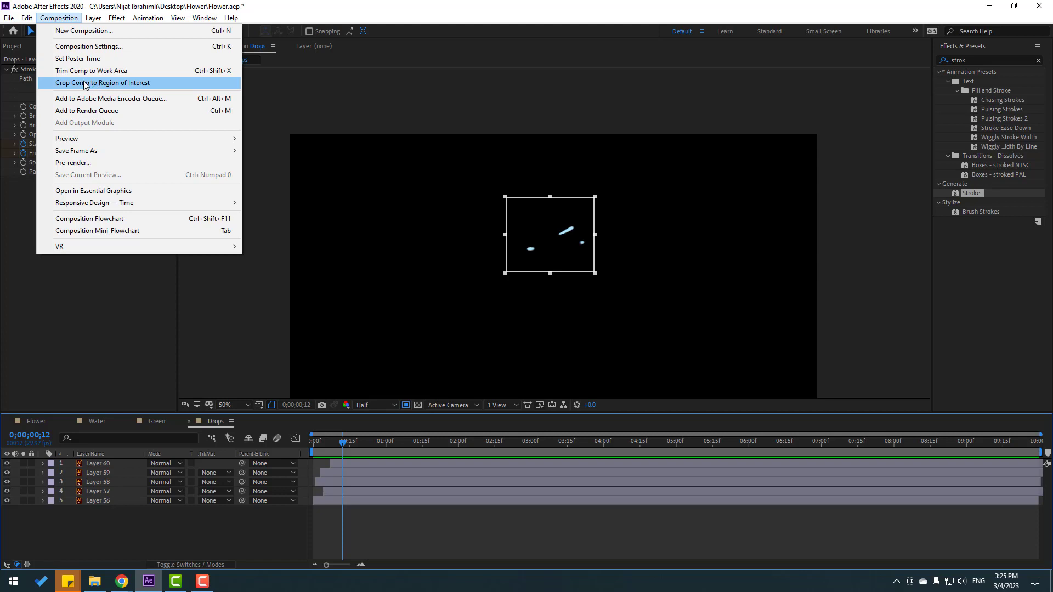
pyautogui.click(119, 84)
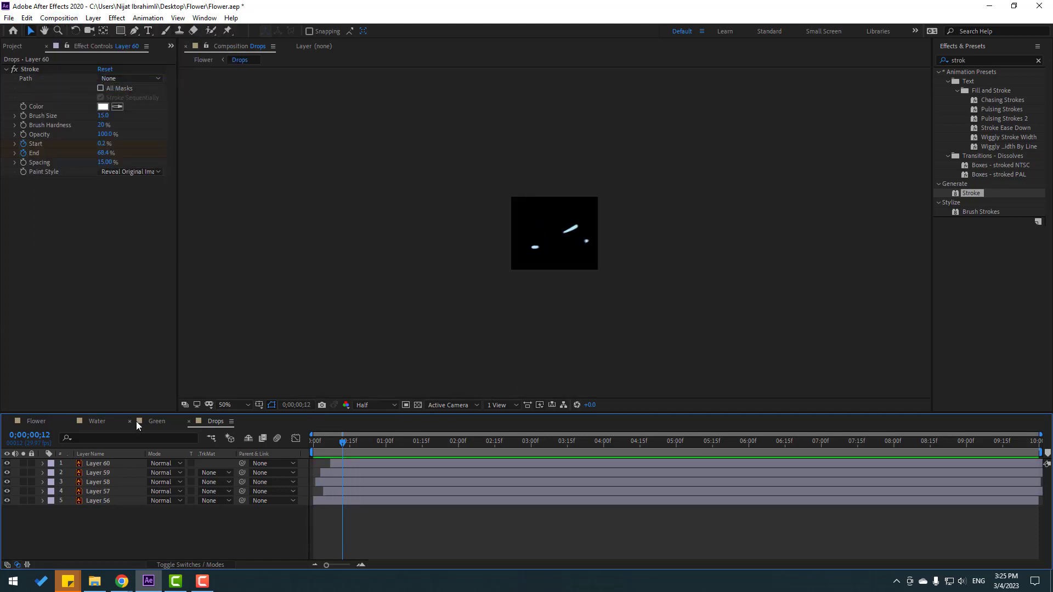
# Check the Drops layer in the Flower composition, then trim the Drops composition to a work area ending at 0;00;00;16.
pyautogui.click(36, 421)
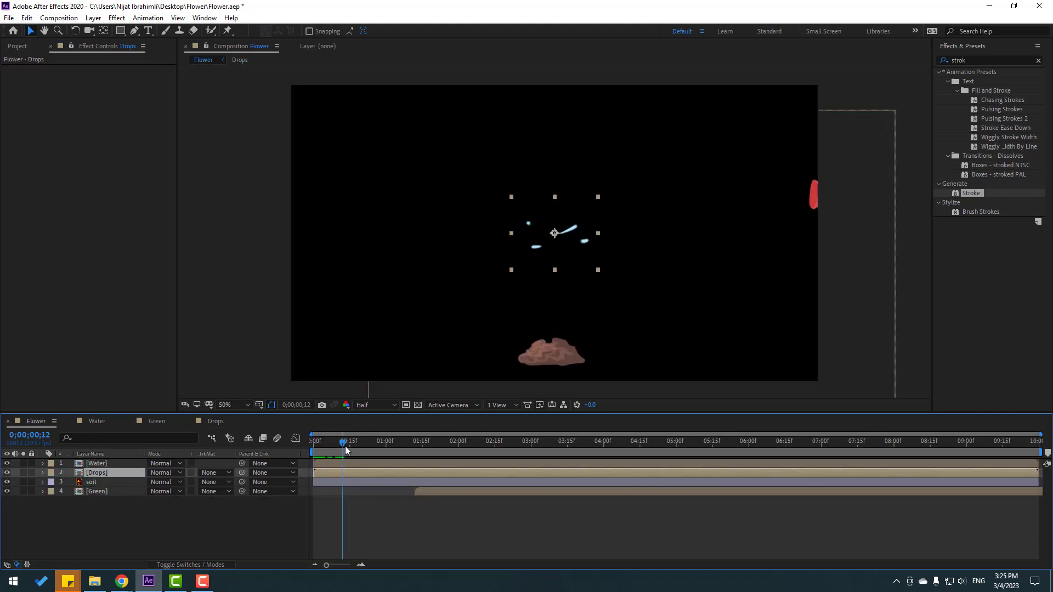
pyautogui.click(217, 421)
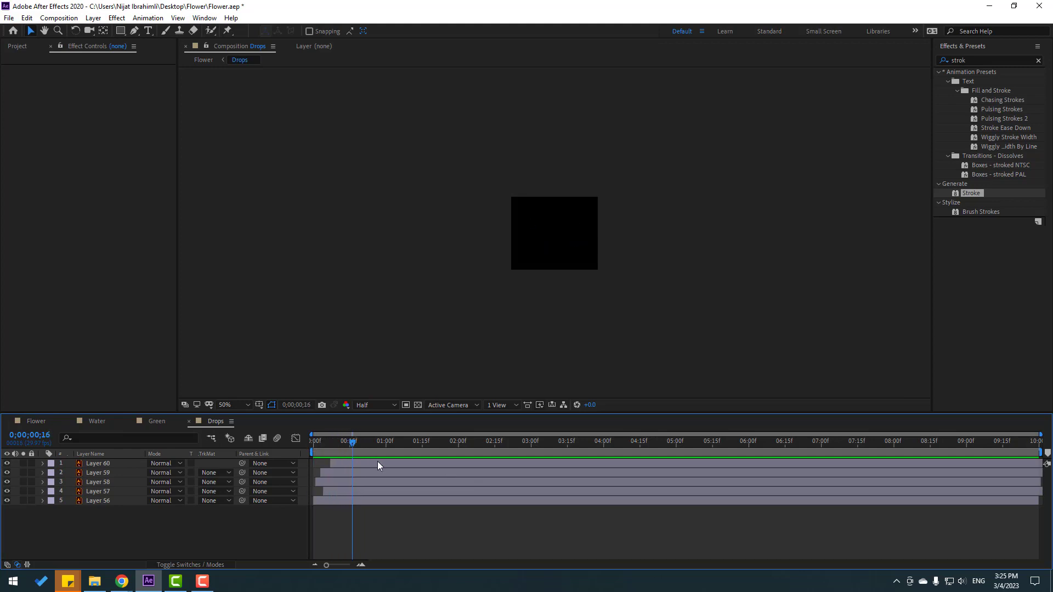
pyautogui.press('n')
pyautogui.rightClick(339, 451)
pyautogui.click(353, 480)
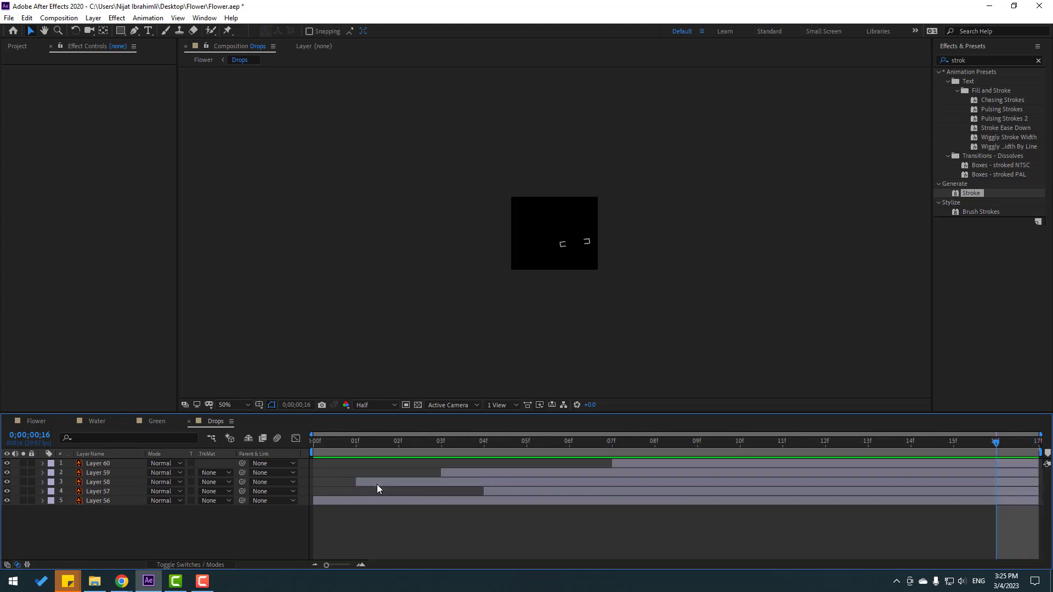
# Return to the Flower composition and move the Drops layer's start to about 0;00;01;13, when the water reaches the soil.
pyautogui.click(54, 426)
pyautogui.moveTo(341, 443); pyautogui.dragTo(456, 473)
pyautogui.click(574, 338)
# Scale the Drops layer to 60% and position it over the soil where the water lands.
pyautogui.scroll(4, 574, 358)
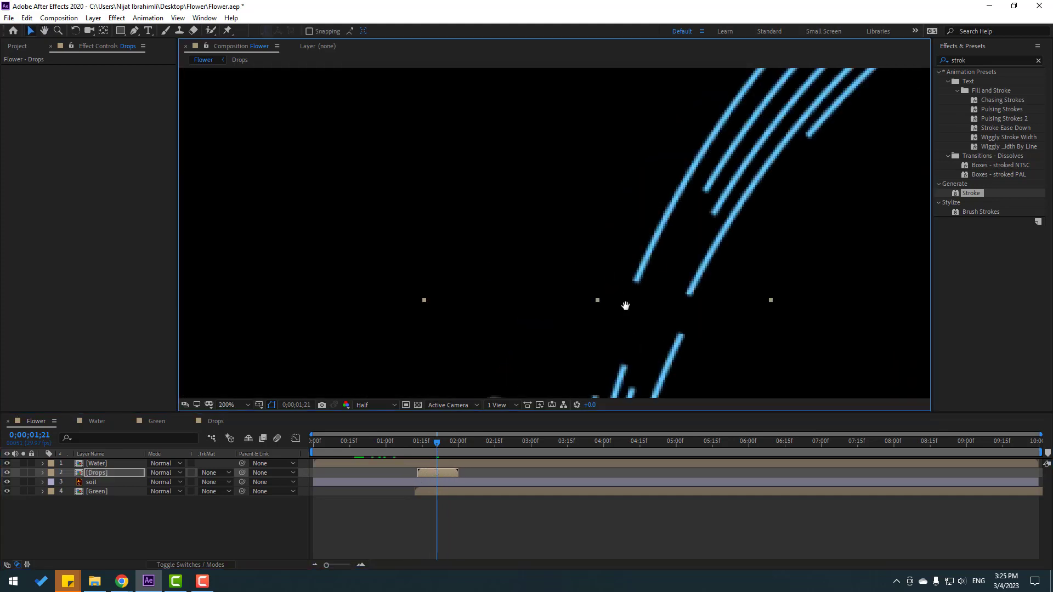
pyautogui.press('s')
pyautogui.moveTo(165, 481); pyautogui.dragTo(137, 482)
pyautogui.moveTo(569, 328); pyautogui.dragTo(577, 357)
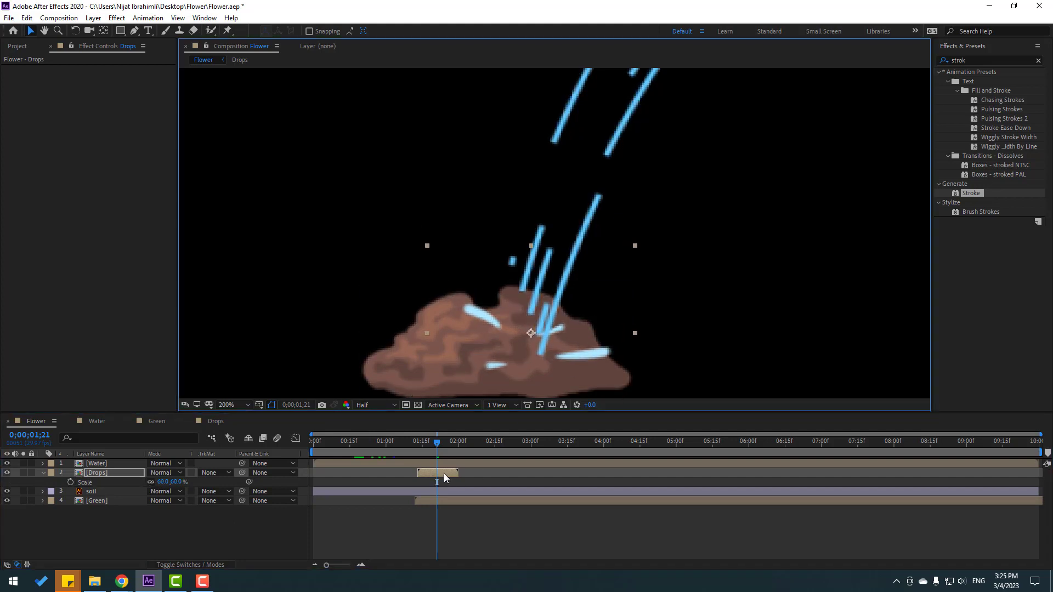
# Start the Drops layer at about 0;00;01;17, add seven duplicates in overlapping succession until about 0;00;04;02, and preview the splashes.
pyautogui.moveTo(402, 442); pyautogui.dragTo(512, 472)
pyautogui.hotkey('ctrl', 'd')
pyautogui.hotkey('ctrl', 'd')
pyautogui.hotkey('ctrl', 'd')
pyautogui.hotkey('ctrl', 'd')
pyautogui.moveTo(455, 445); pyautogui.dragTo(503, 446)
pyautogui.moveTo(466, 498); pyautogui.dragTo(577, 475)
pyautogui.hotkey('ctrl', 'd')
pyautogui.hotkey('ctrl', 'd')
pyautogui.hotkey('ctrl', 'd')
pyautogui.scroll(-4, 519, 357)
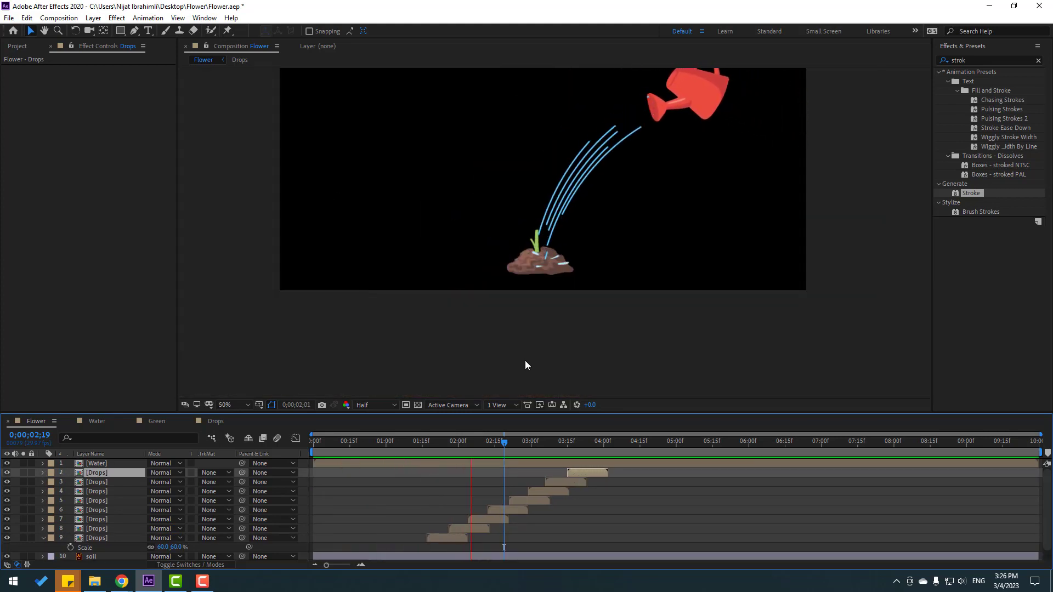
pyautogui.press('space')
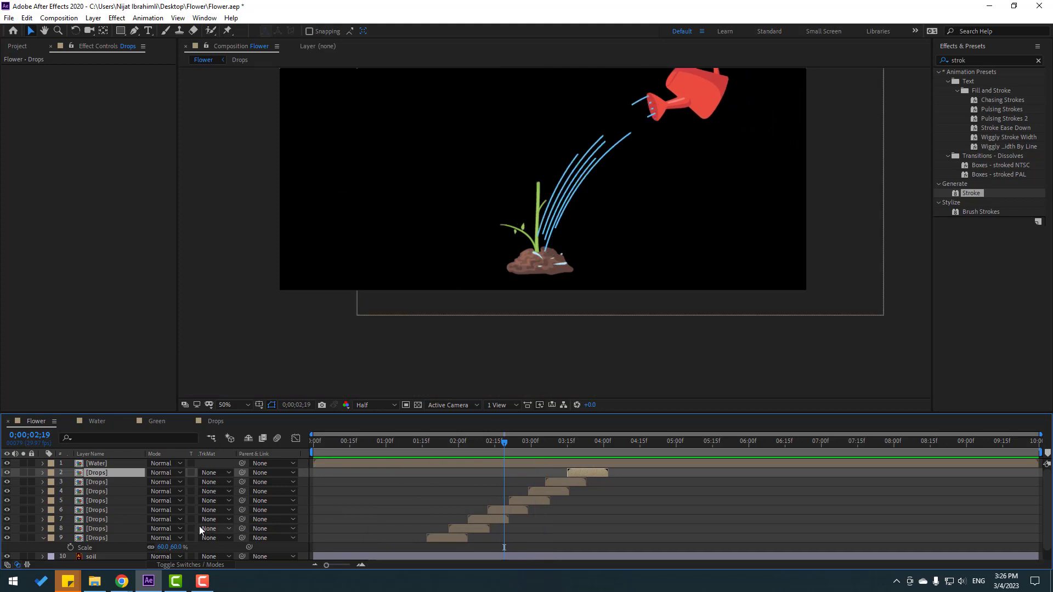
# Pre-compose the eight Drops layers as Drops, adjusting the composition duration to the time span of the selected layers.
pyautogui.click(101, 538)
pyautogui.keyDown('shift'); pyautogui.click(97, 473); pyautogui.keyUp('shift')
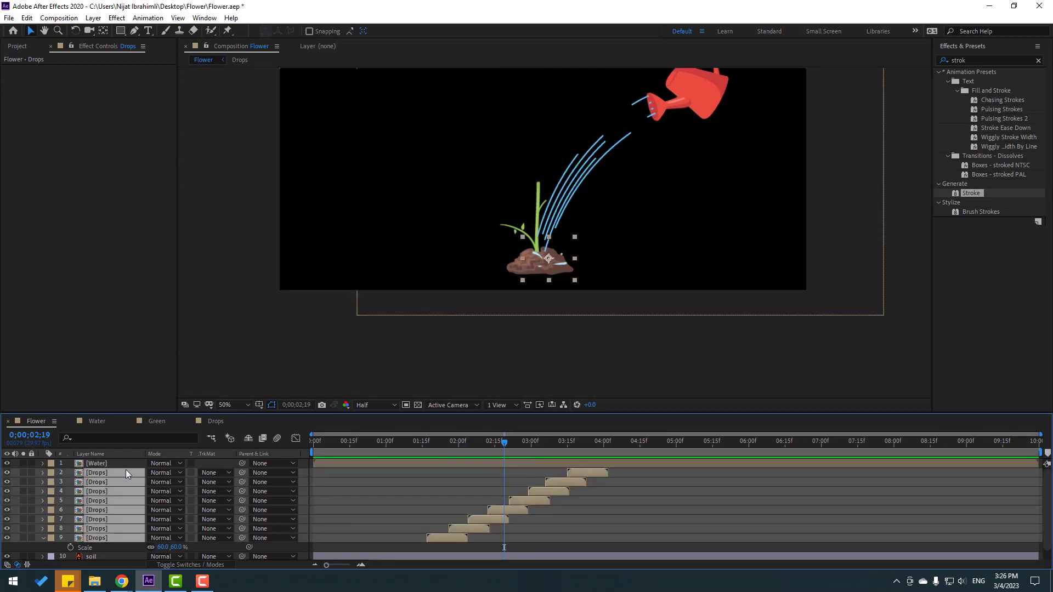
pyautogui.rightClick(100, 493)
pyautogui.click(137, 433)
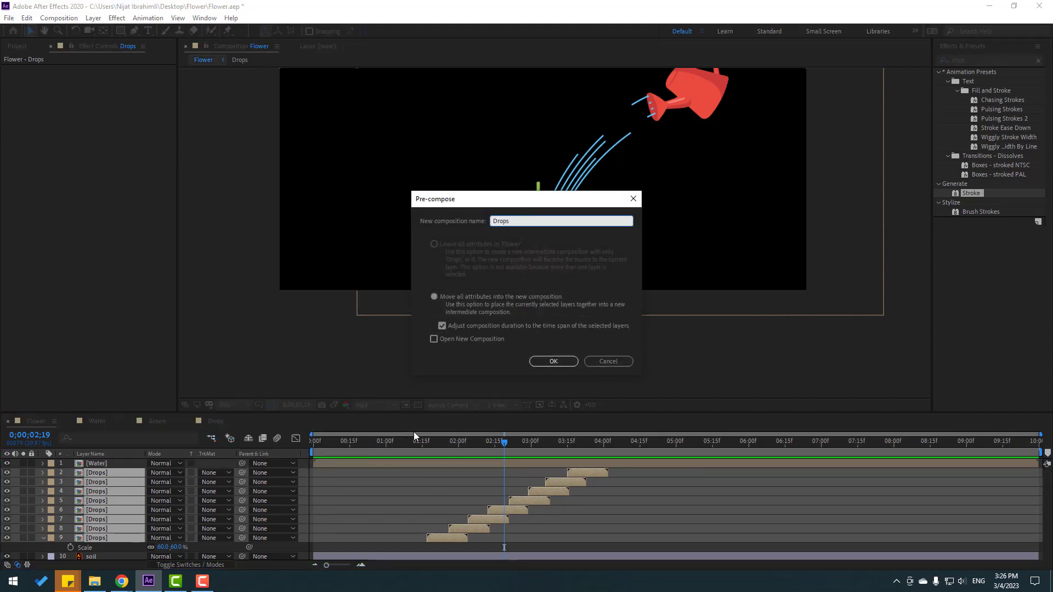
pyautogui.click(553, 361)
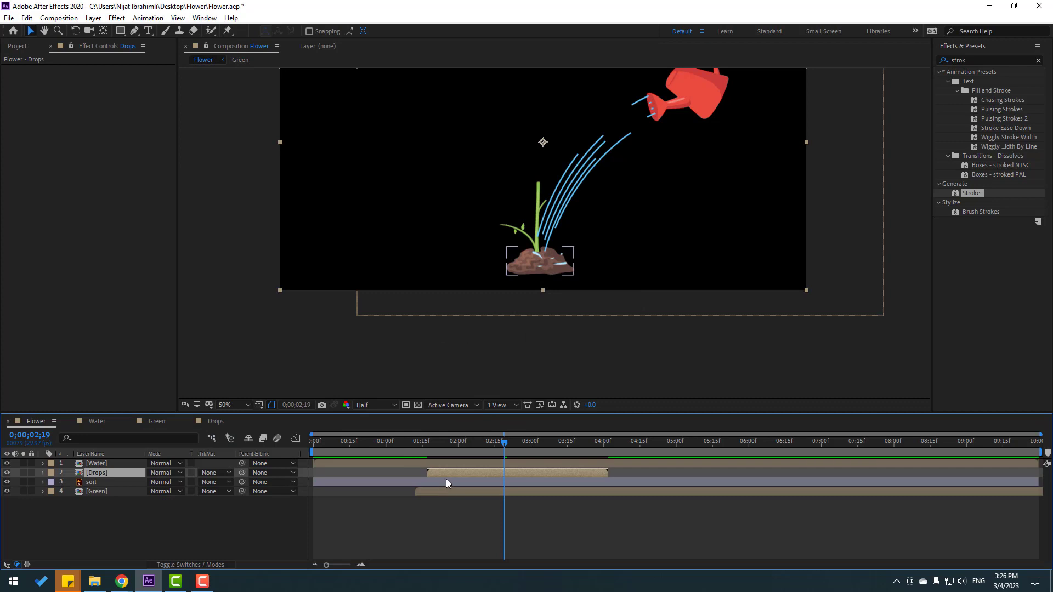
pyautogui.hotkey('ctrl', 'd')
pyautogui.moveTo(453, 472); pyautogui.dragTo(786, 475)
pyautogui.hotkey('ctrl', 'd')
pyautogui.moveTo(518, 445); pyautogui.dragTo(714, 442)
pyautogui.click(620, 482)
pyautogui.press('Delete')
pyautogui.click(768, 473)
pyautogui.press('Delete')
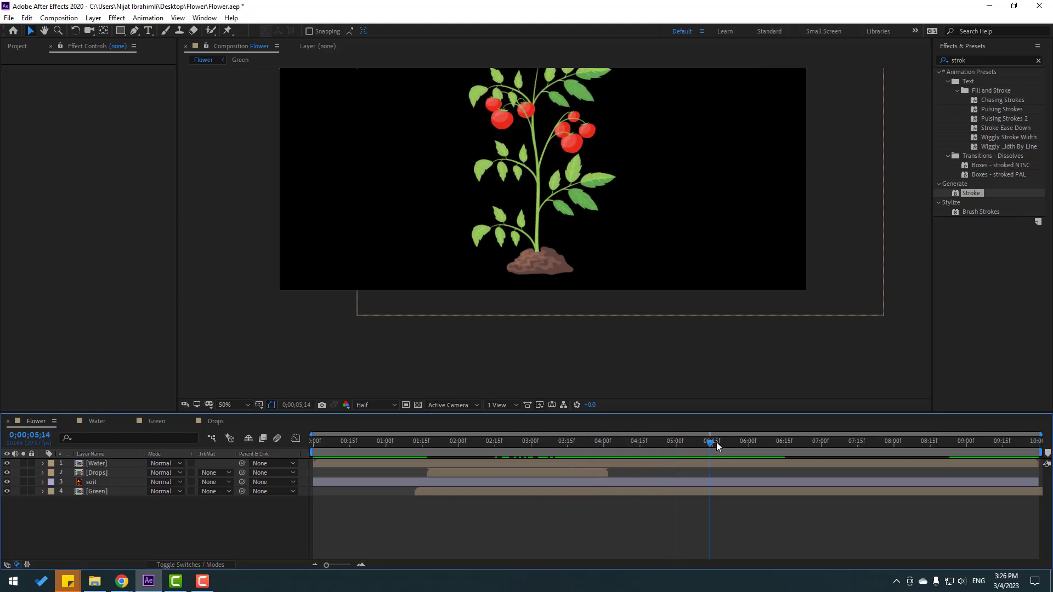
# End the Flower composition's work area at about 0;00;06;01, fit the composition in the viewer and preview the animation.
pyautogui.click(246, 404)
pyautogui.click(244, 226)
pyautogui.press('space')
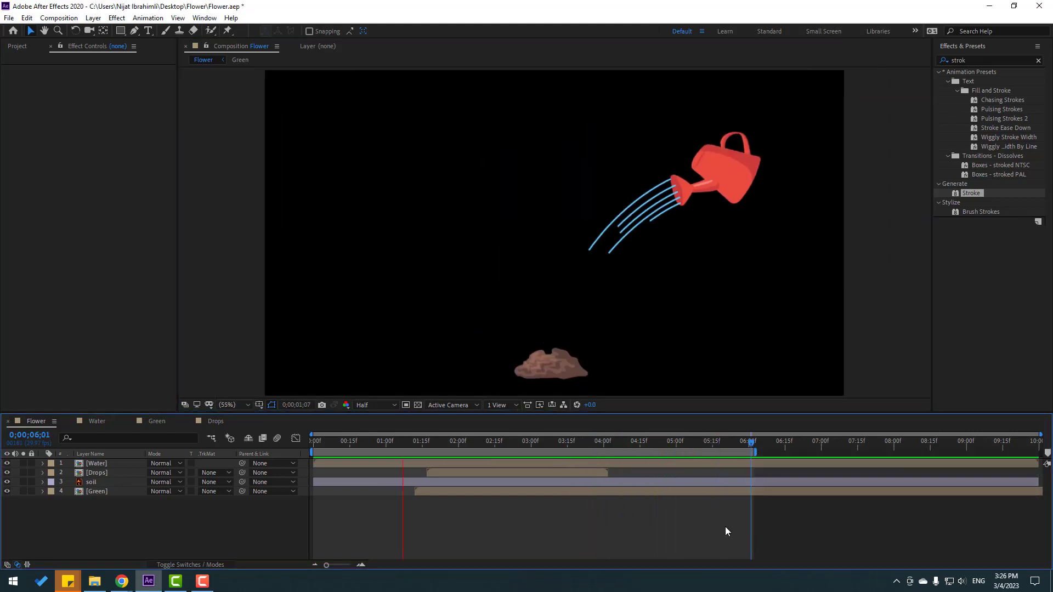